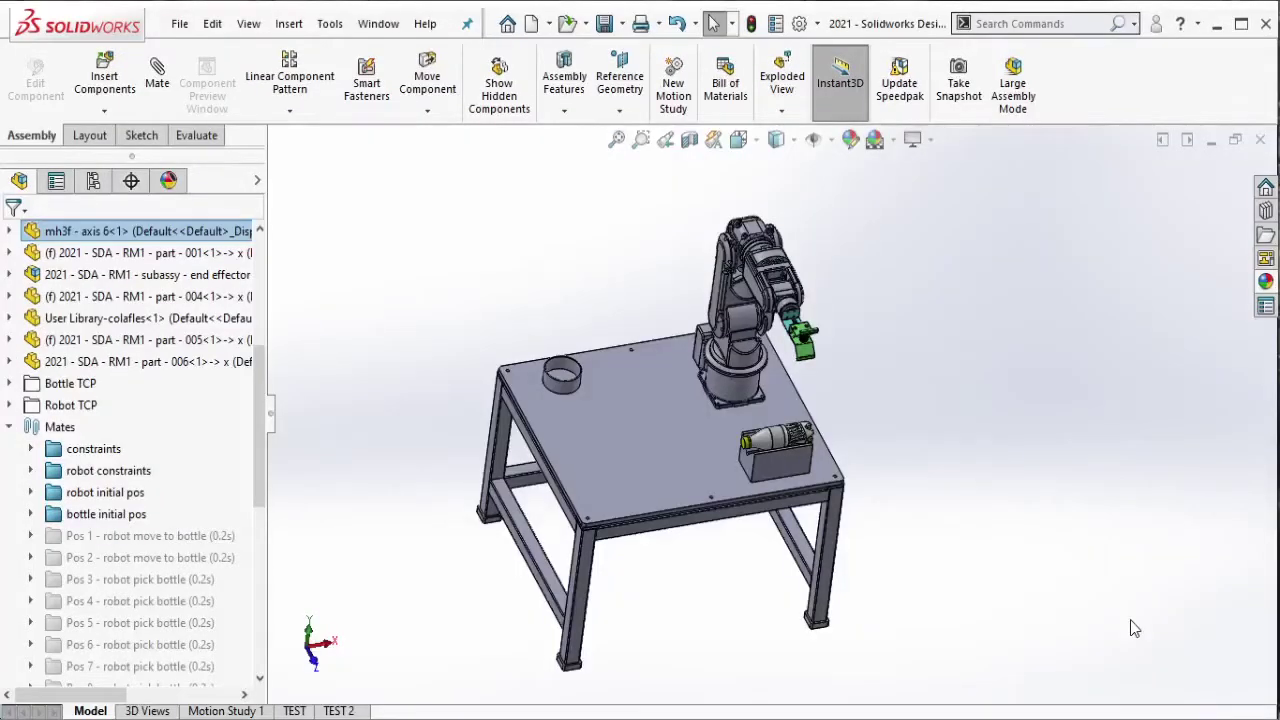
Step: Isolate the bottle holder block and base plate so the rest of the robot cell is hidden
scroll(770, 480, "down", 3)
scroll(768, 482, "down", 4)
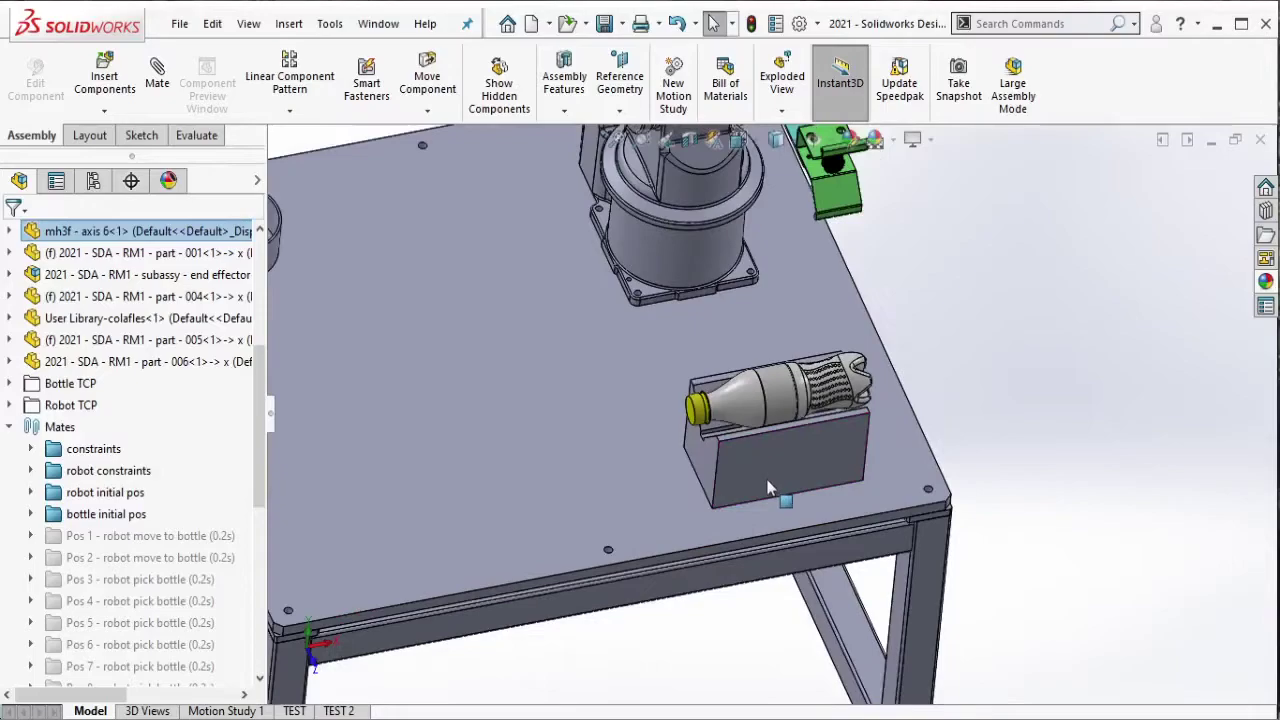
left_click(768, 487)
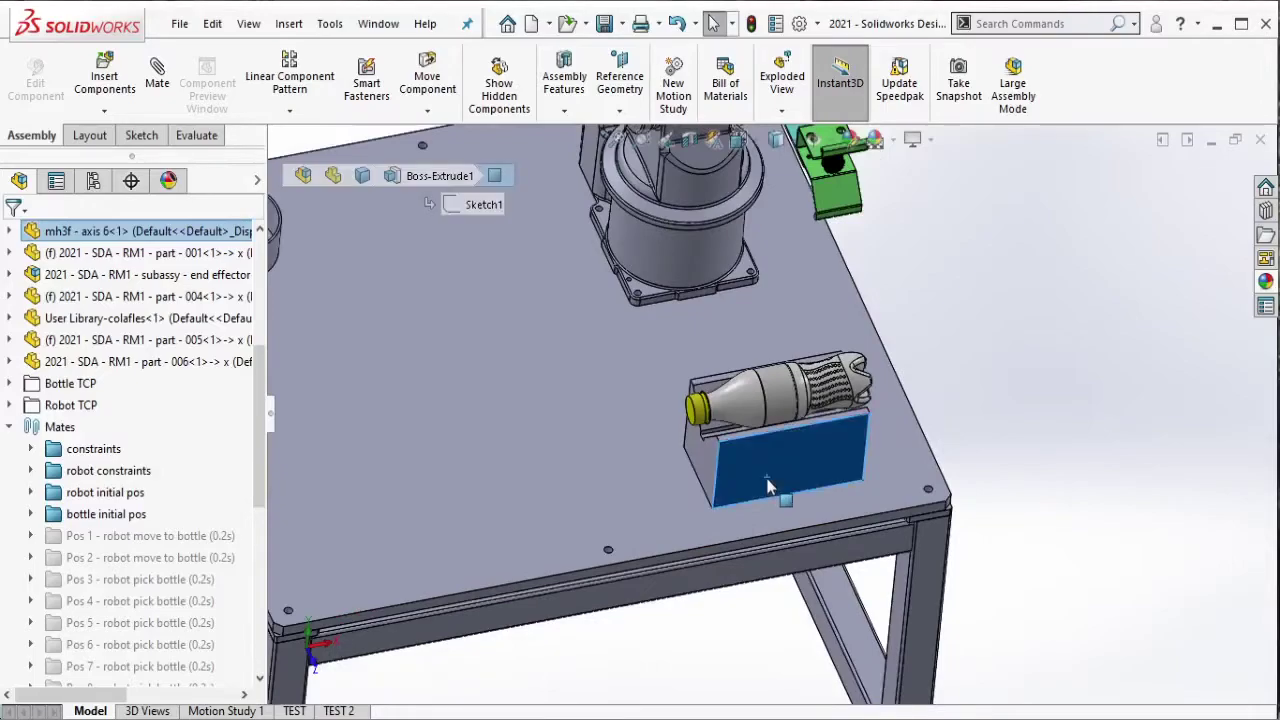
left_click(651, 453, "ctrl")
right_click(651, 453)
left_click(700, 354)
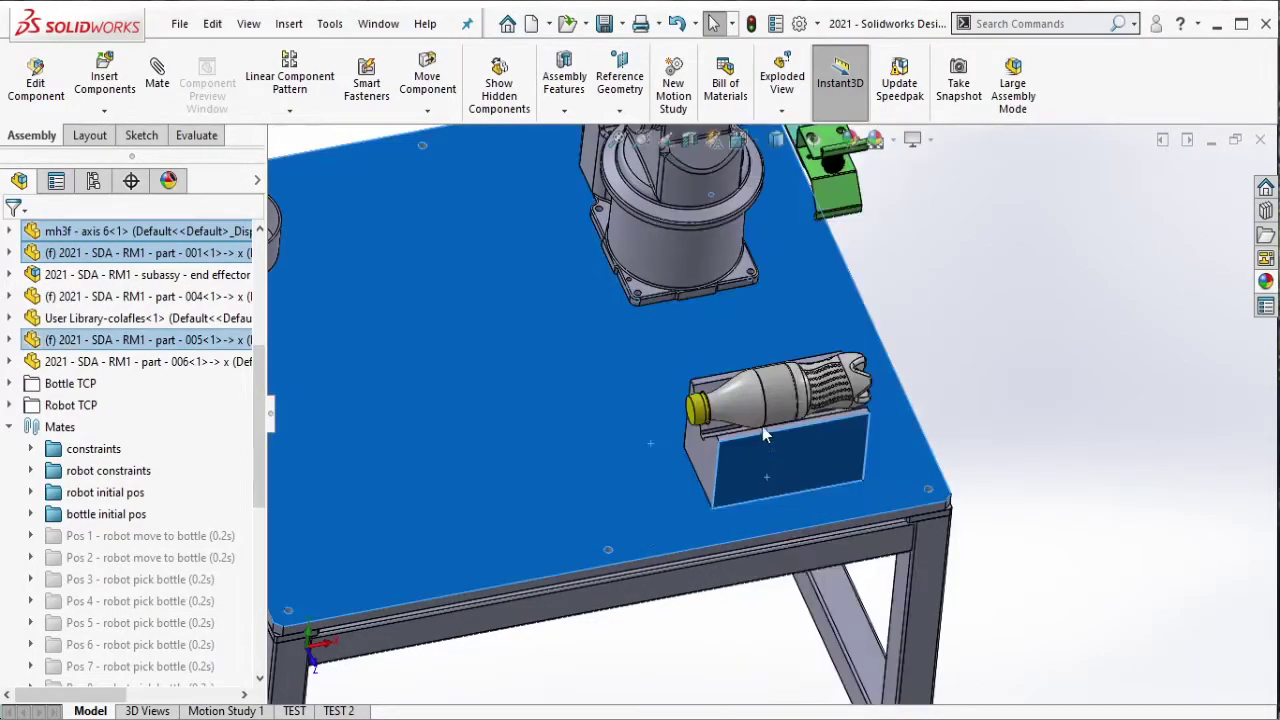
Step: Edit the bottle holder block part and start a sketch on its top face
scroll(764, 425, "down", 2)
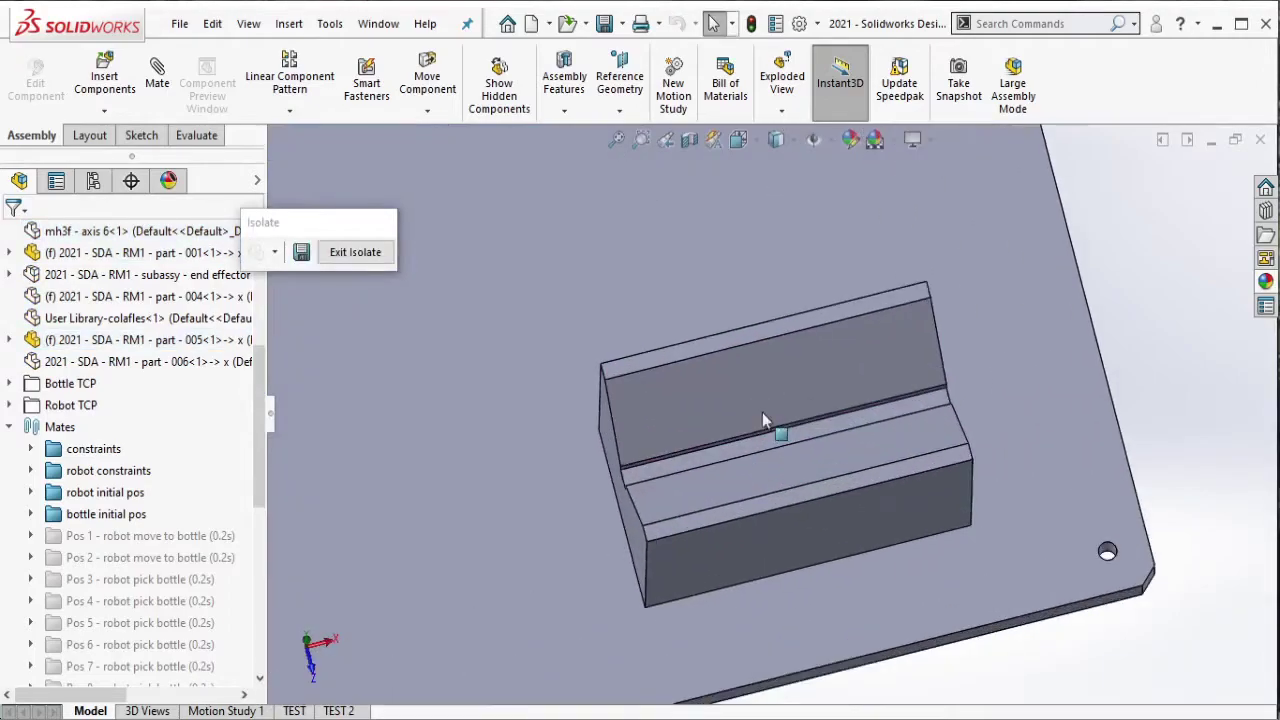
left_click(727, 391)
left_click(859, 276)
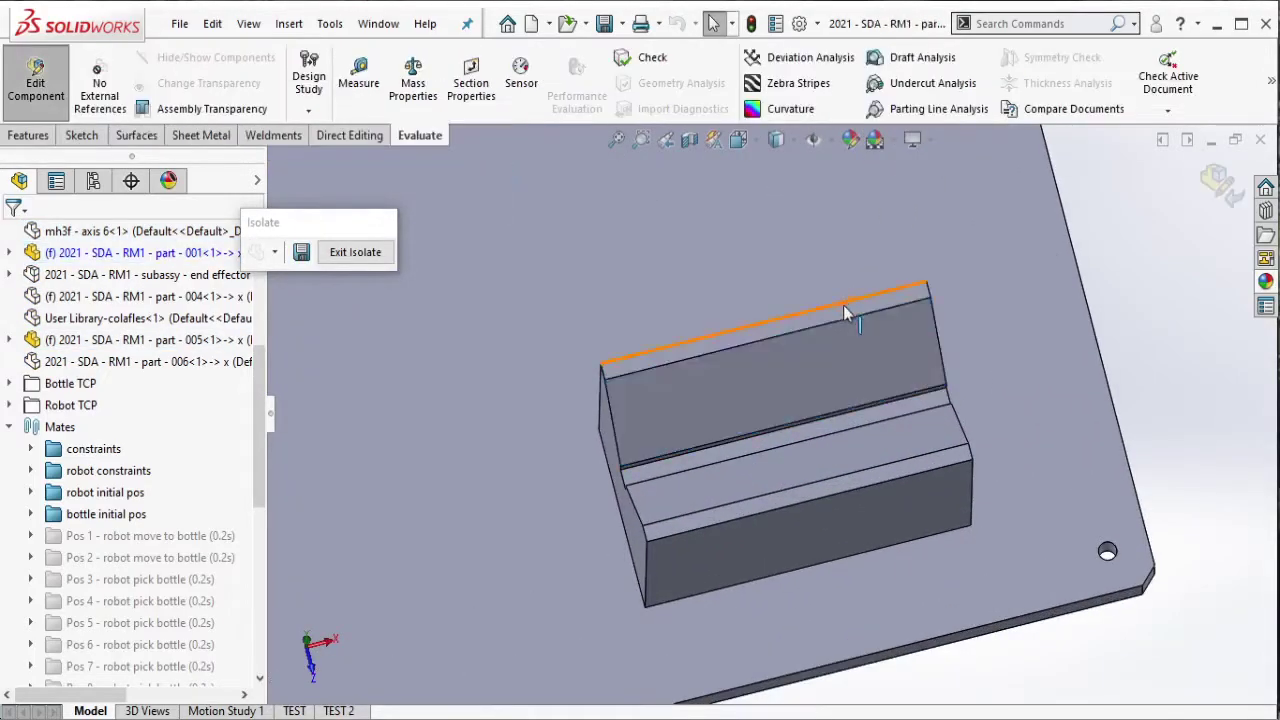
left_click(848, 310)
left_click(930, 200)
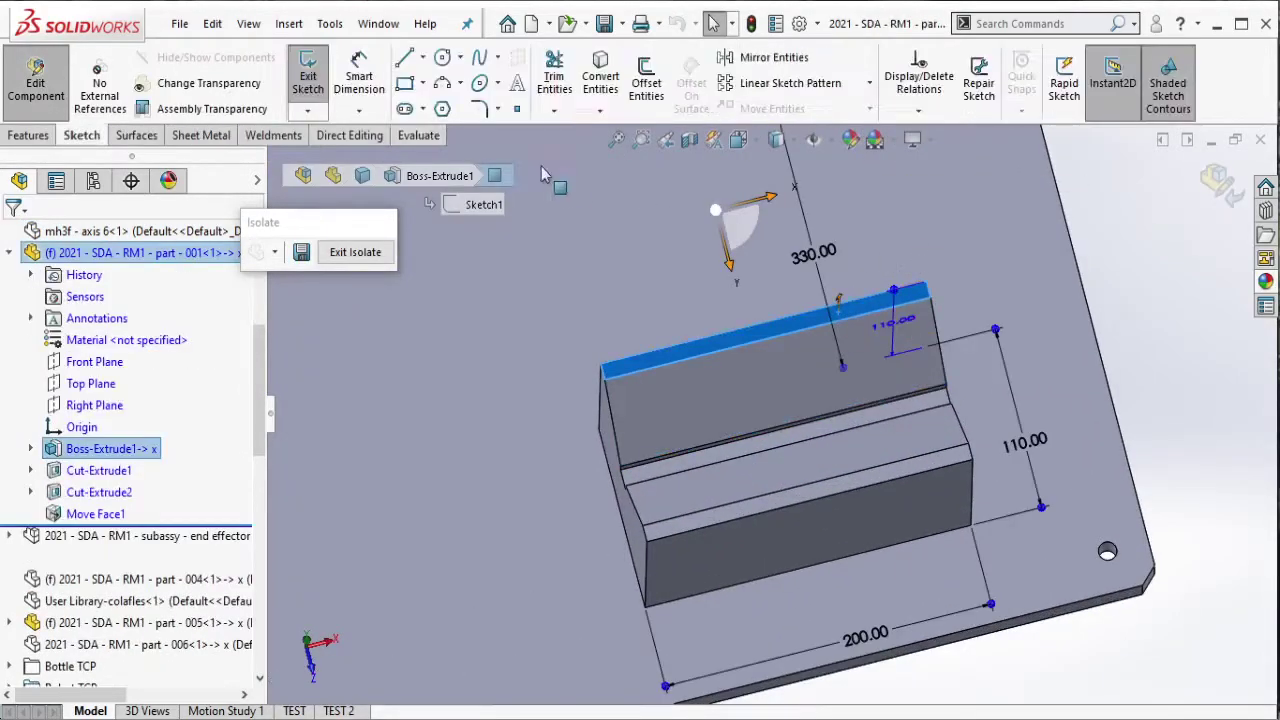
Step: Draw a construction centreline from the block's back edge to the front ledge edge
left_click(459, 57)
left_click(424, 58)
left_click(440, 107)
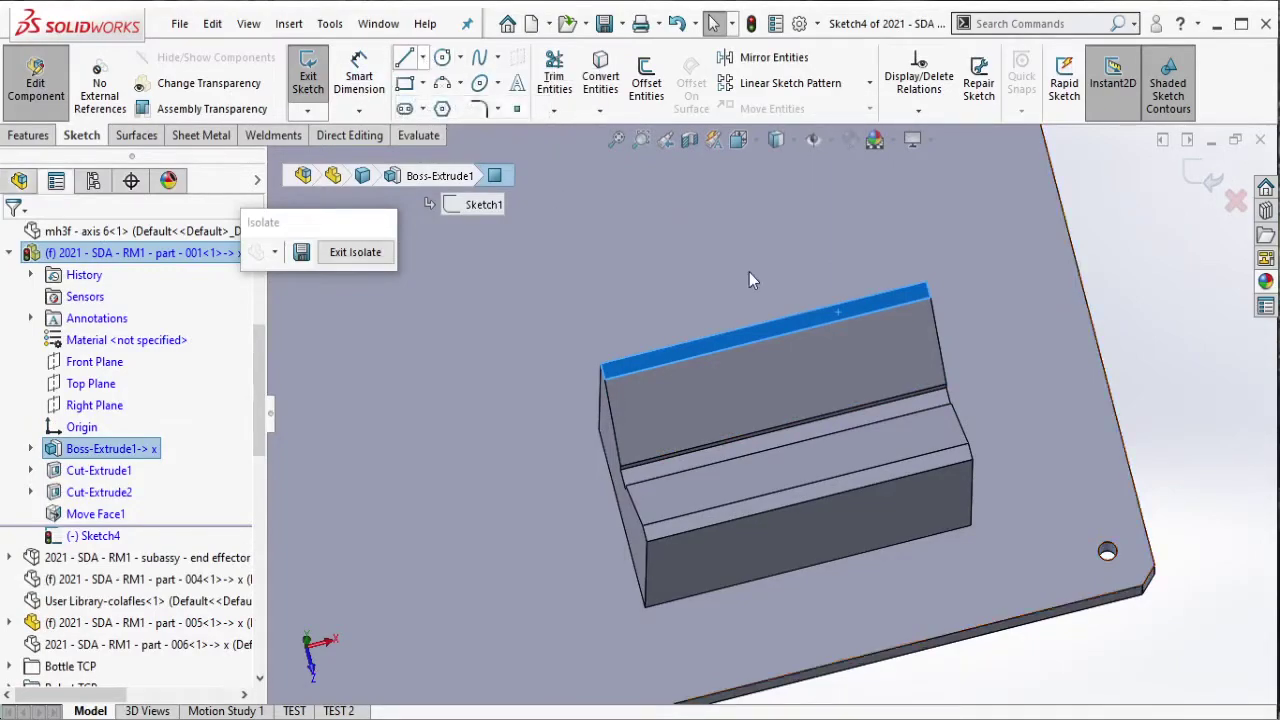
left_click(762, 322)
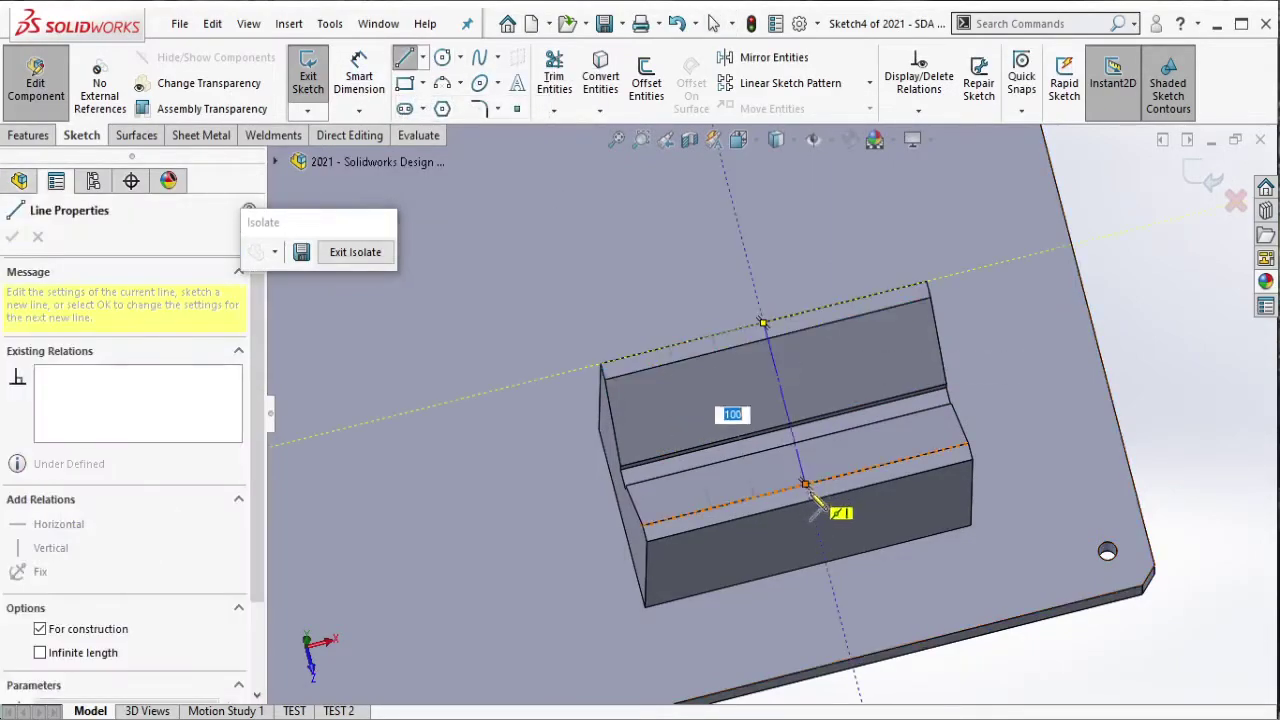
double_click(810, 505)
key("Escape")
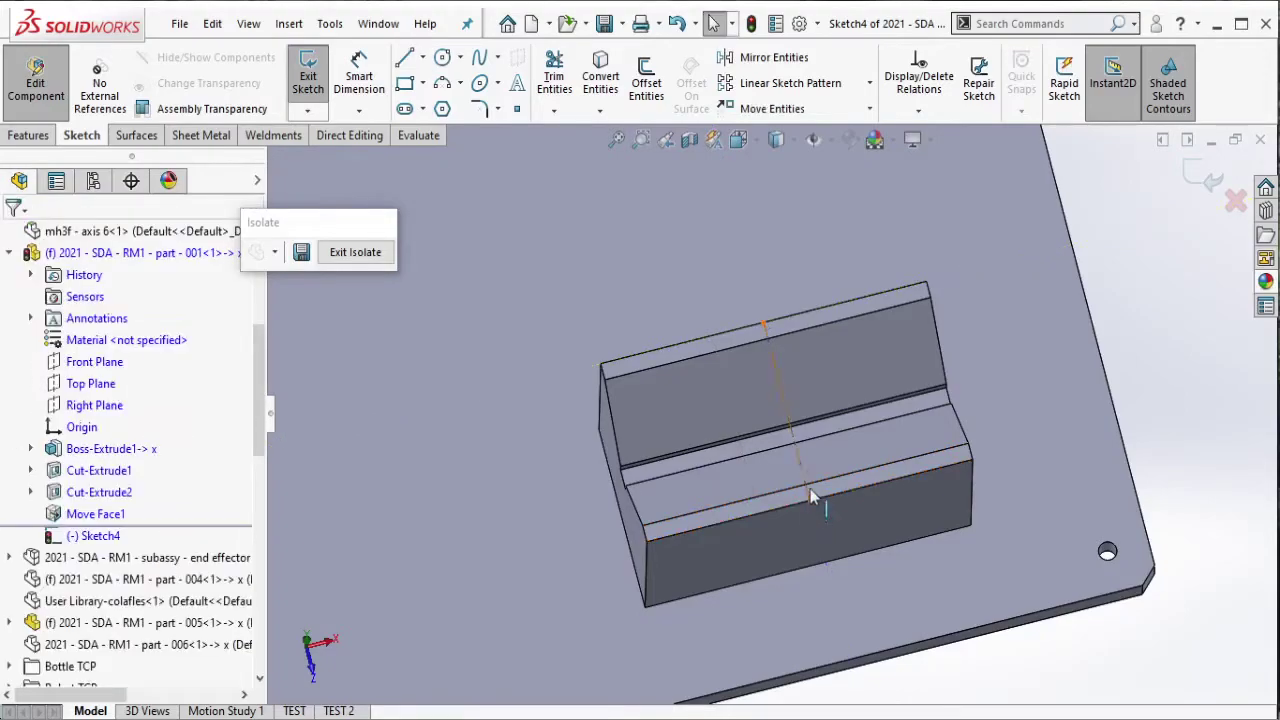
left_click(423, 84)
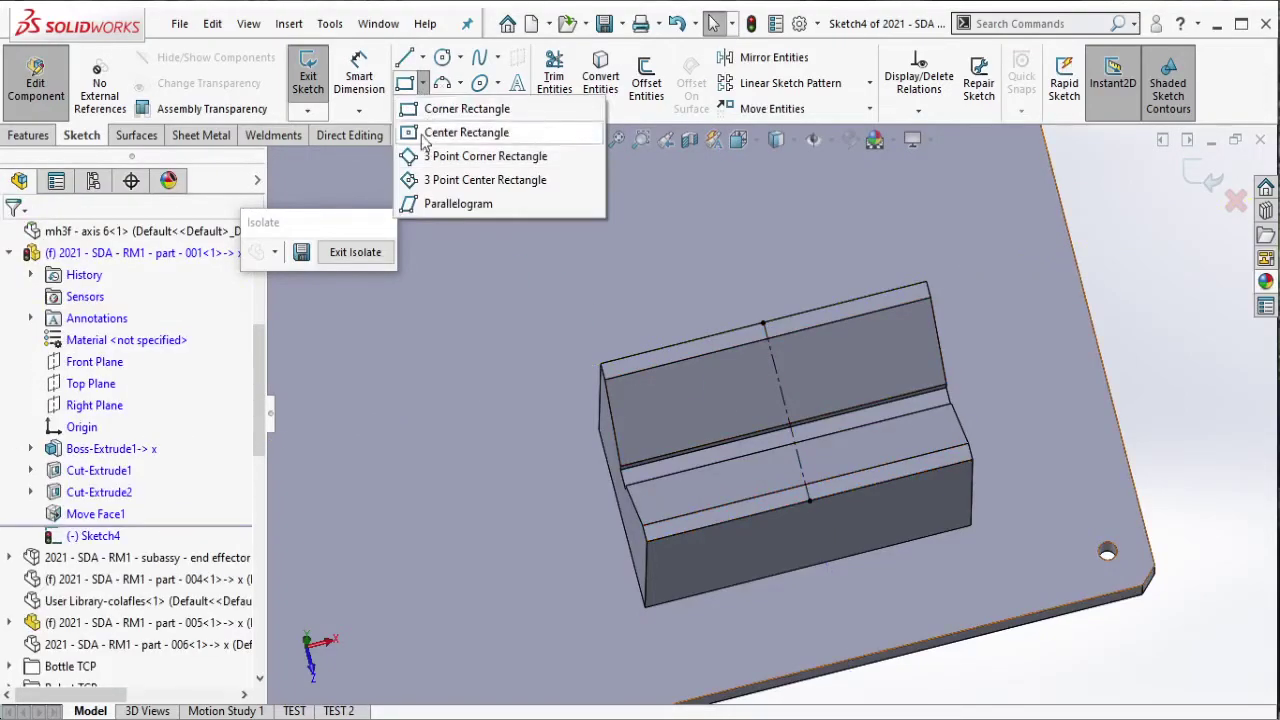
Step: Draw a center rectangle on the centreline, with its corner at the block edge
left_click(466, 132)
left_click(786, 412)
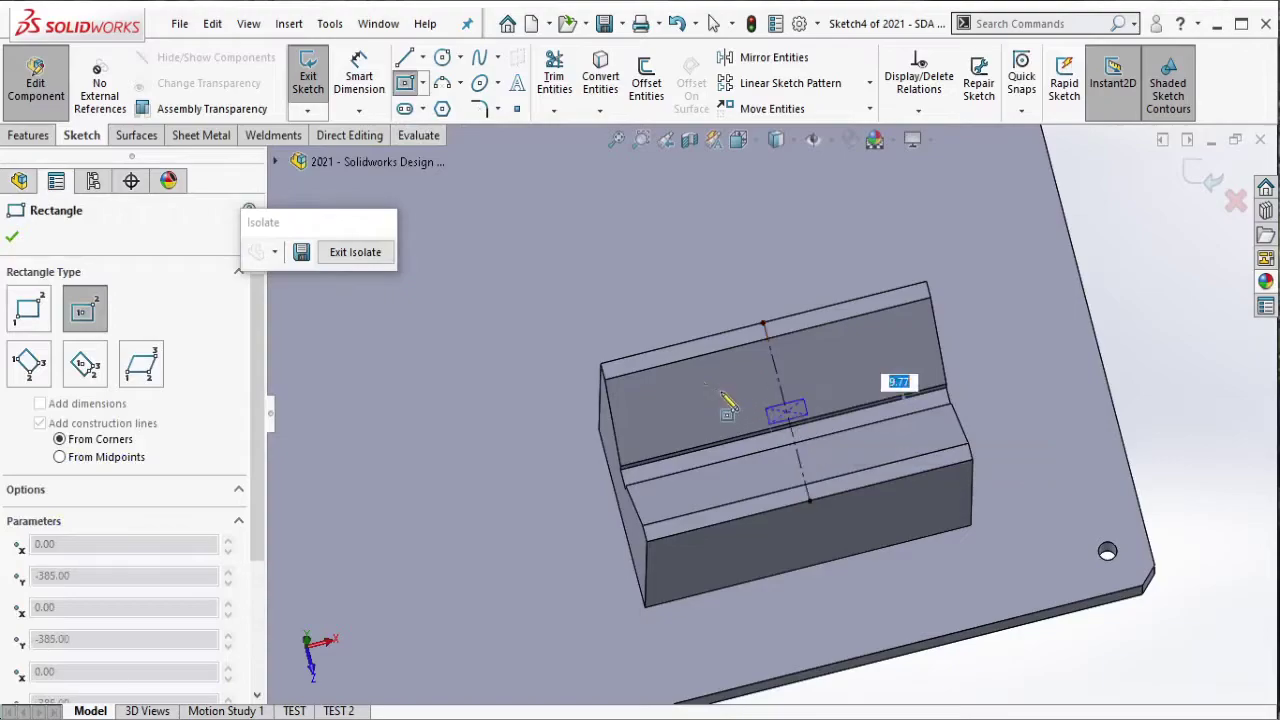
left_click(642, 354)
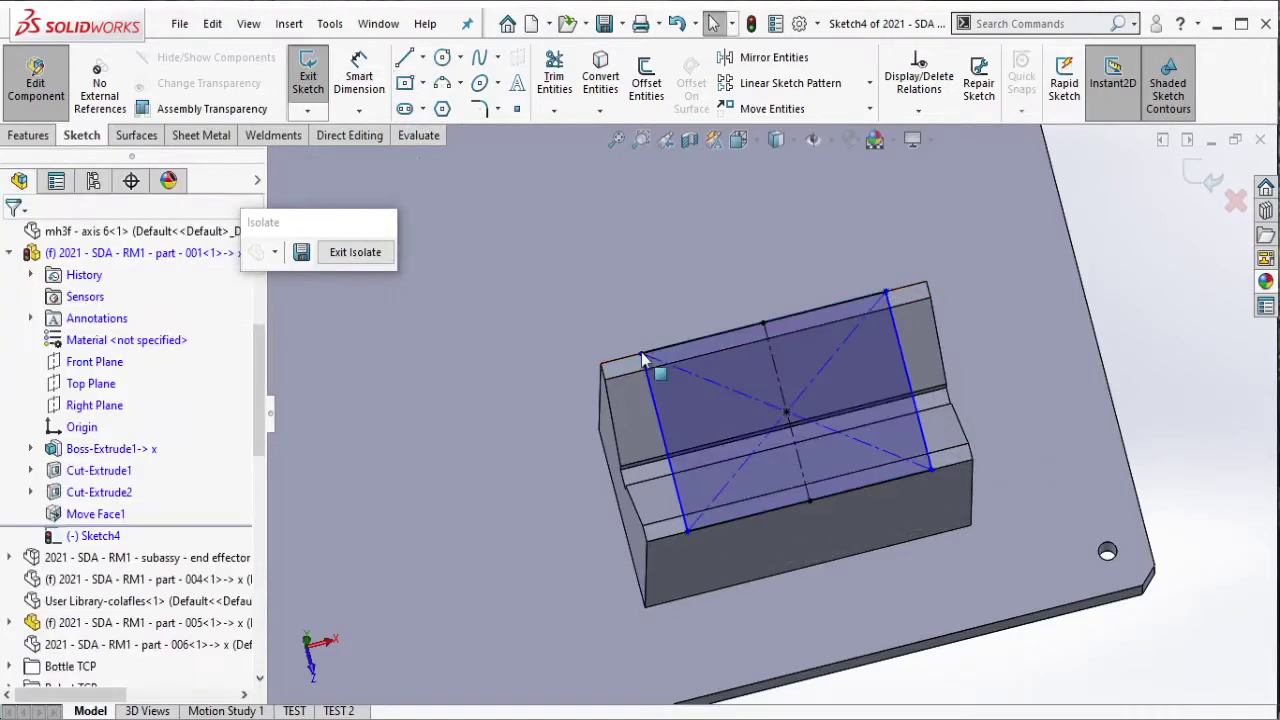
left_click(665, 443)
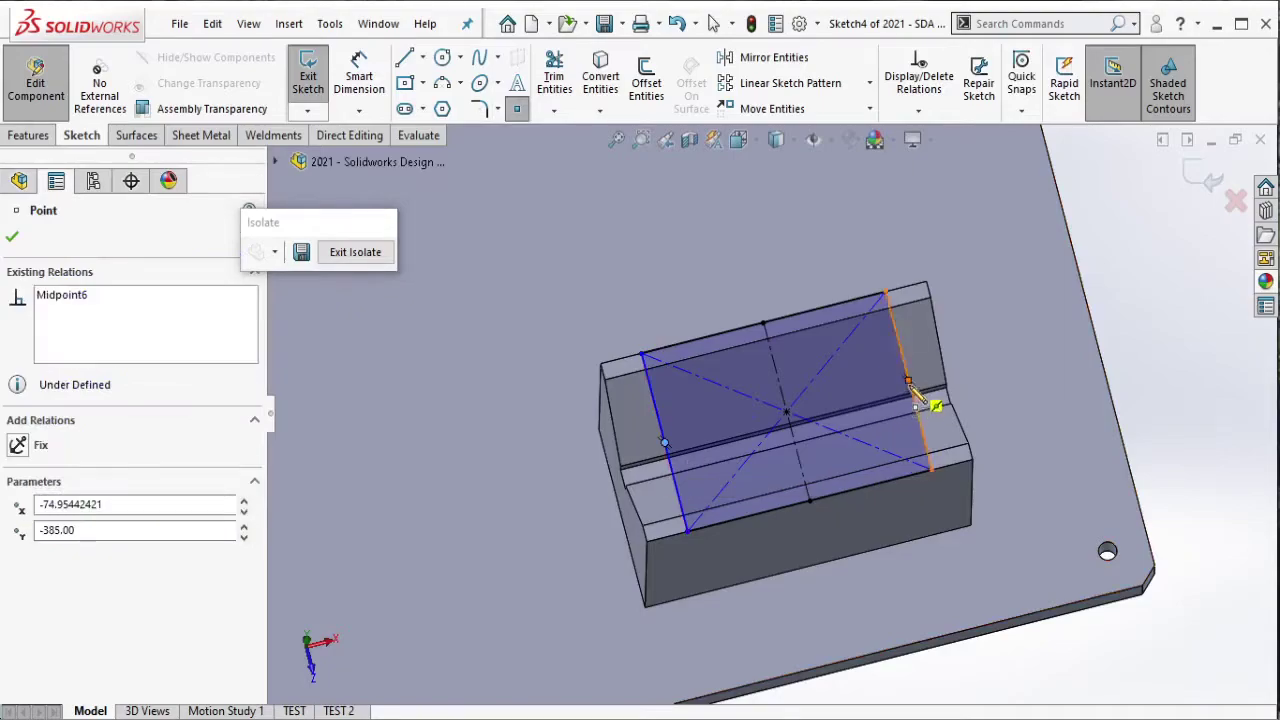
left_click(908, 383)
Step: Dimension the rectangle's left edge 25 mm from the block's end
left_click(378, 86)
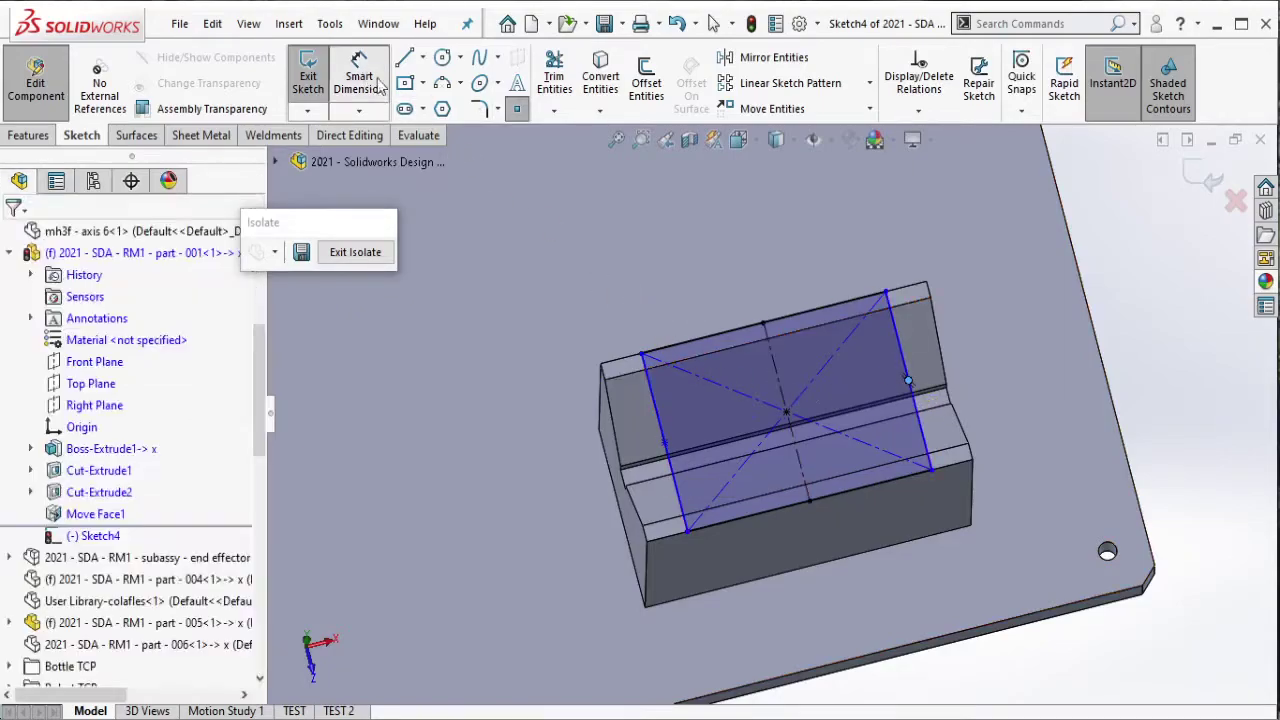
left_click(650, 390)
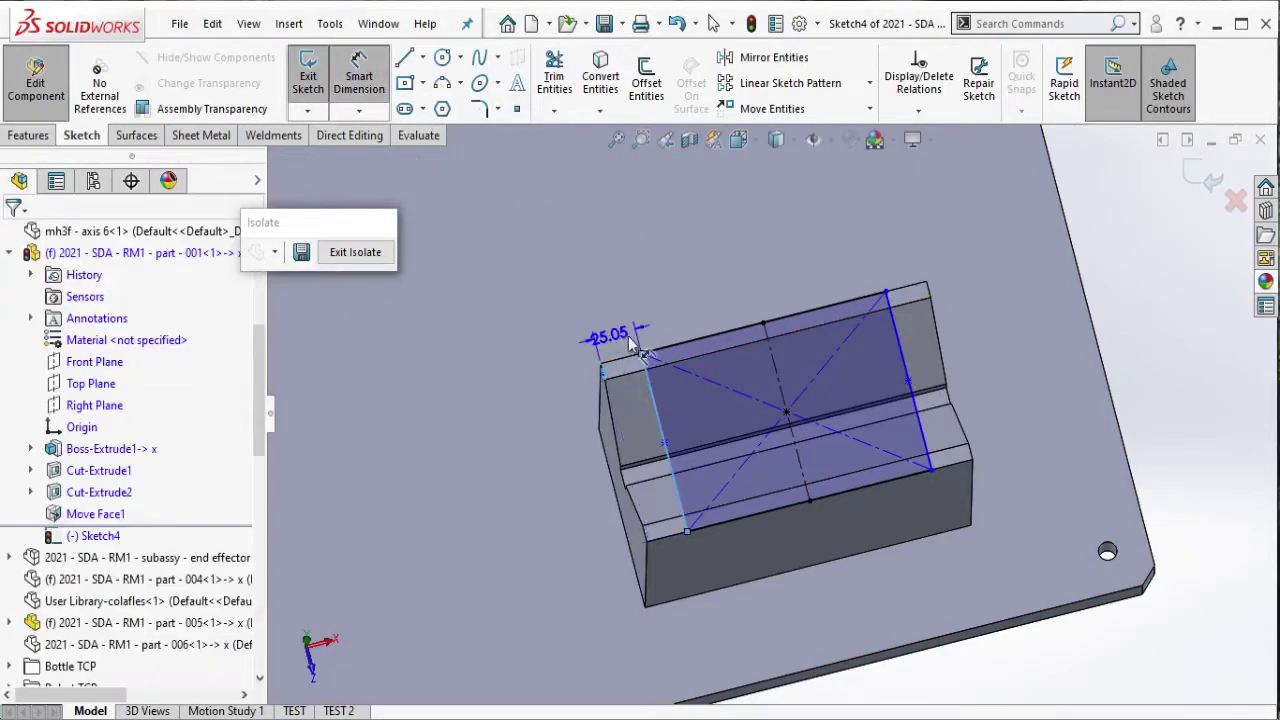
left_click(630, 343)
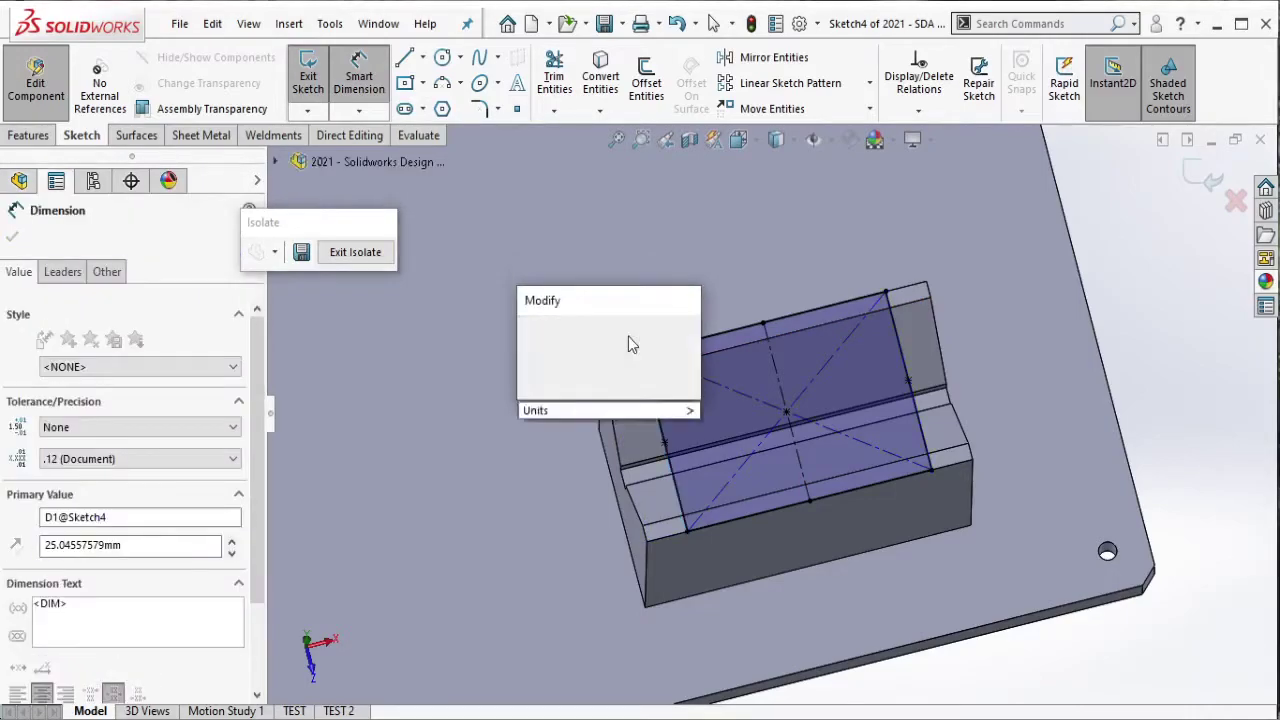
type("25")
left_click(536, 331)
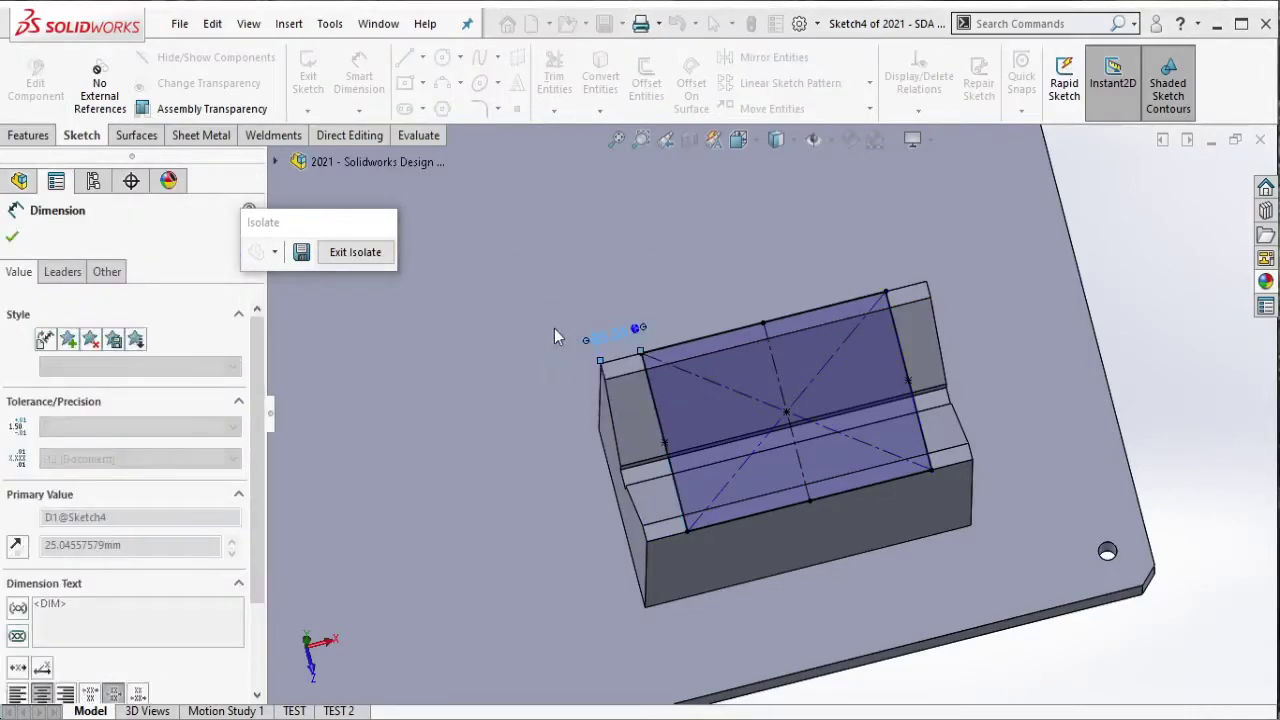
key("Escape")
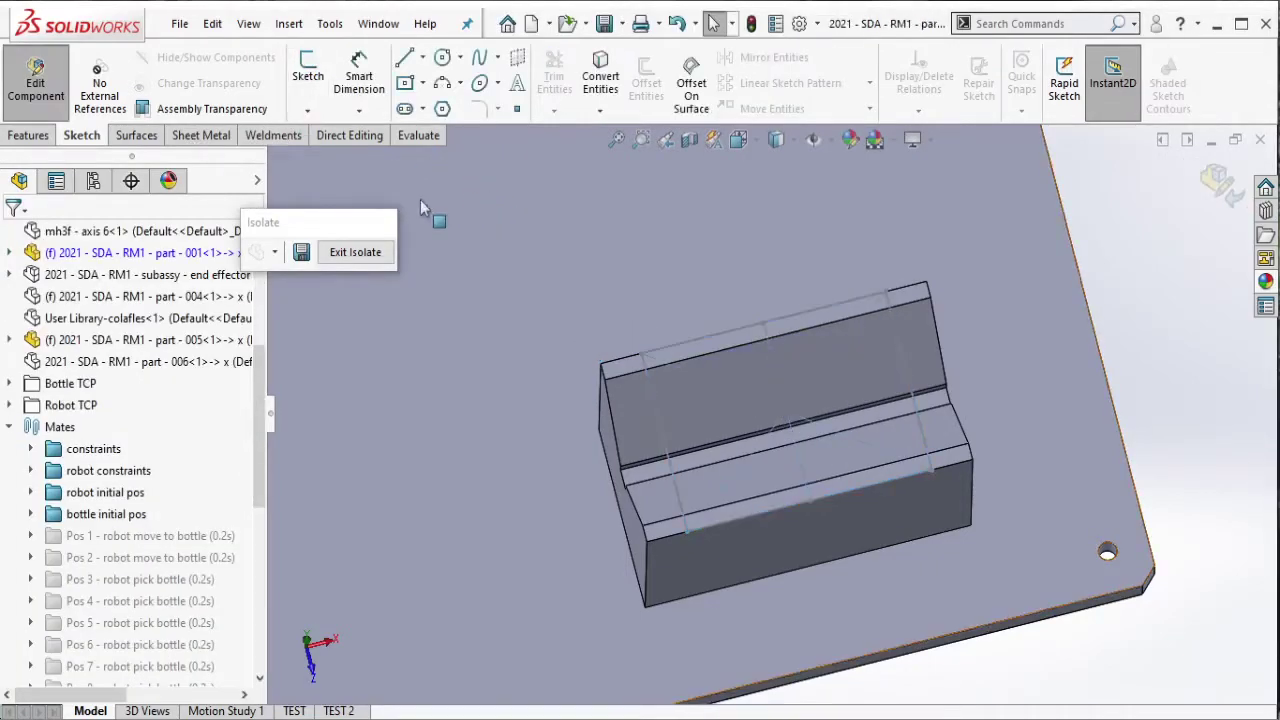
Step: Start a Hole Wizard feature and place hole points at the rectangle's left and right edge midpoints
left_click(30, 137)
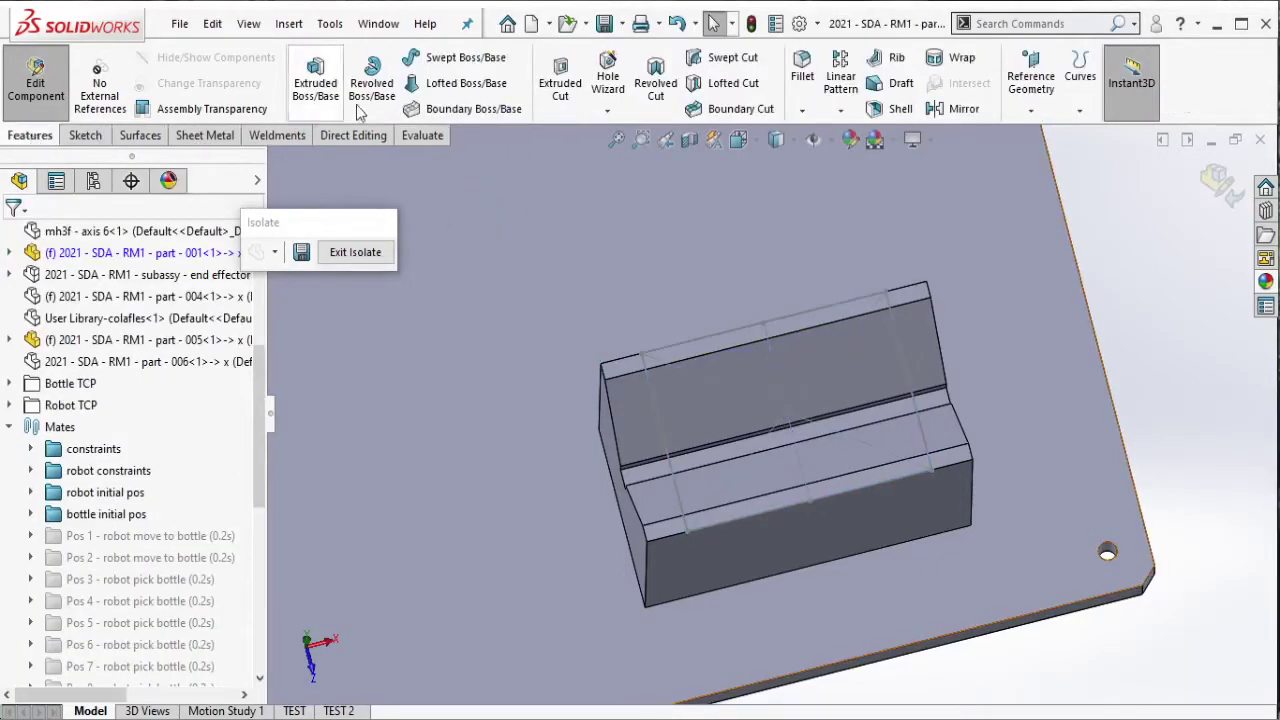
left_click(600, 67)
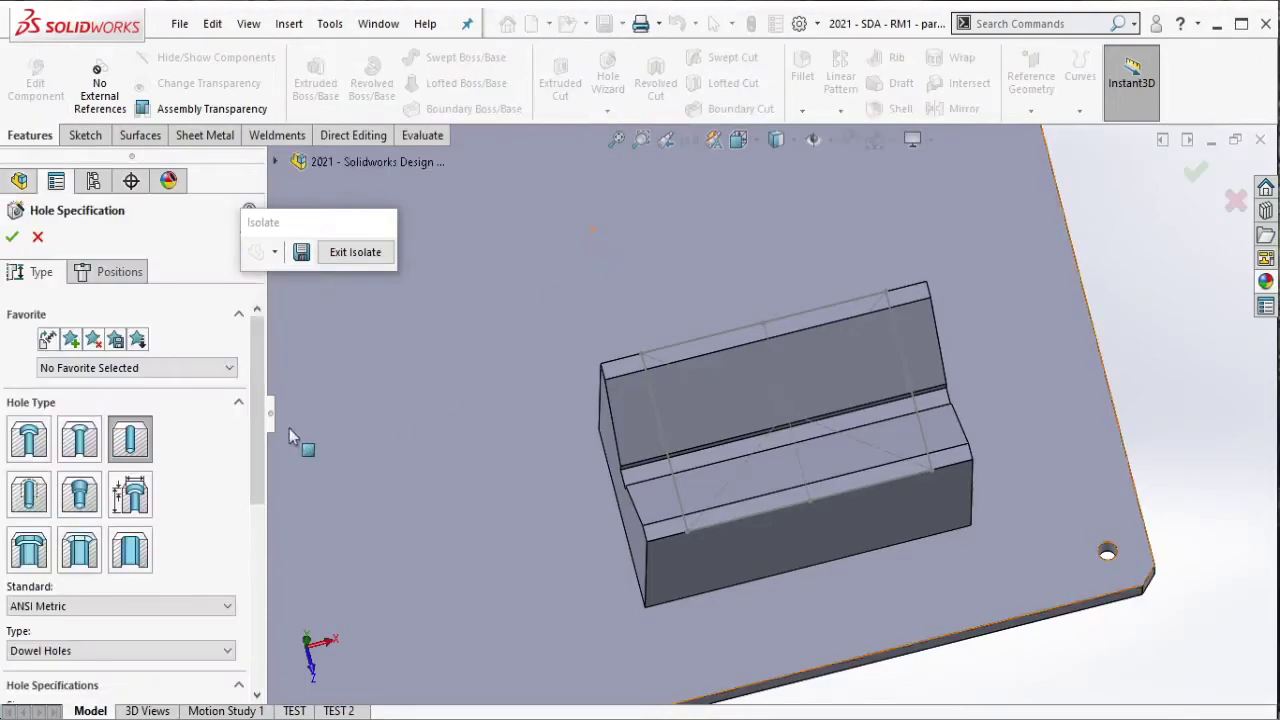
left_click(126, 284)
left_click(150, 448)
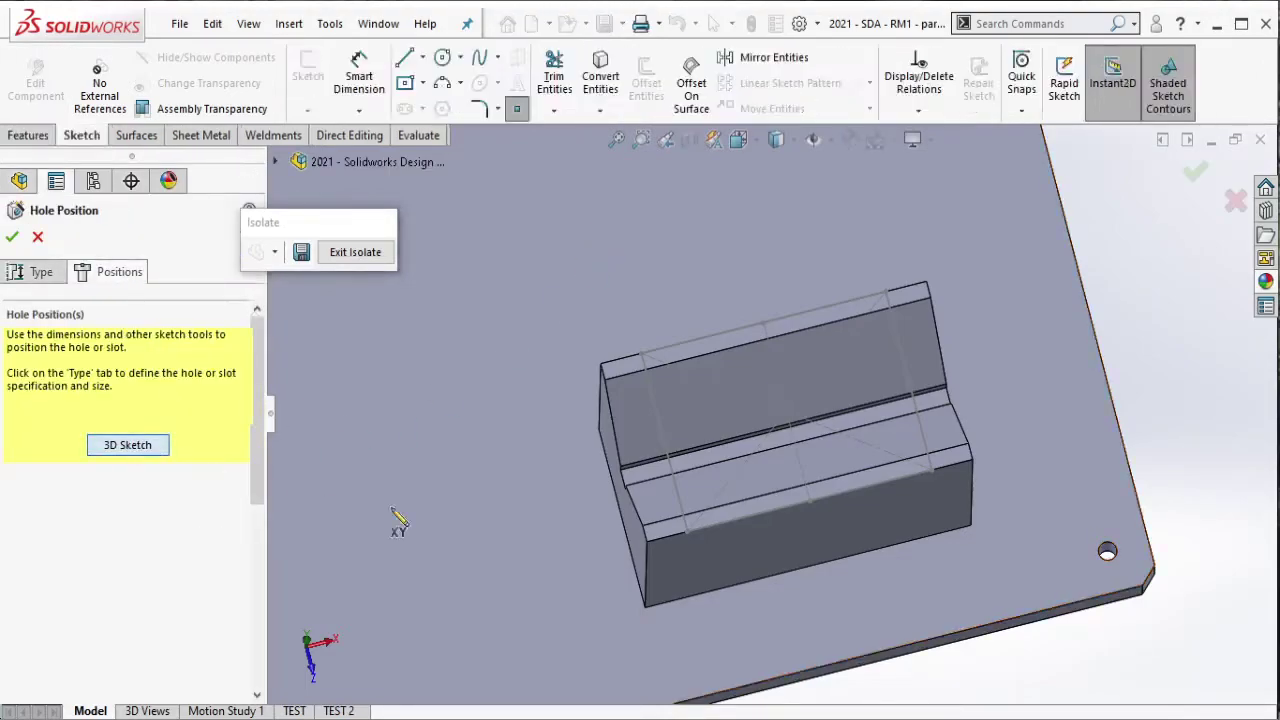
left_click(664, 442)
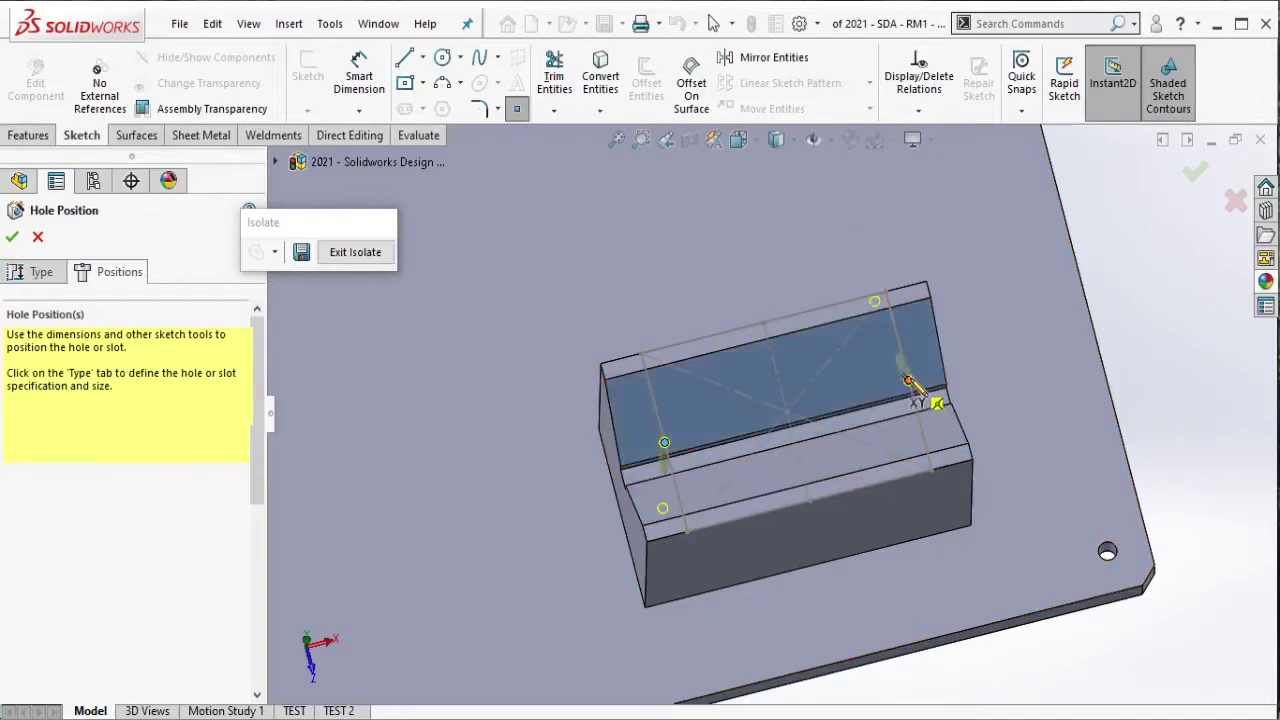
left_click(919, 383)
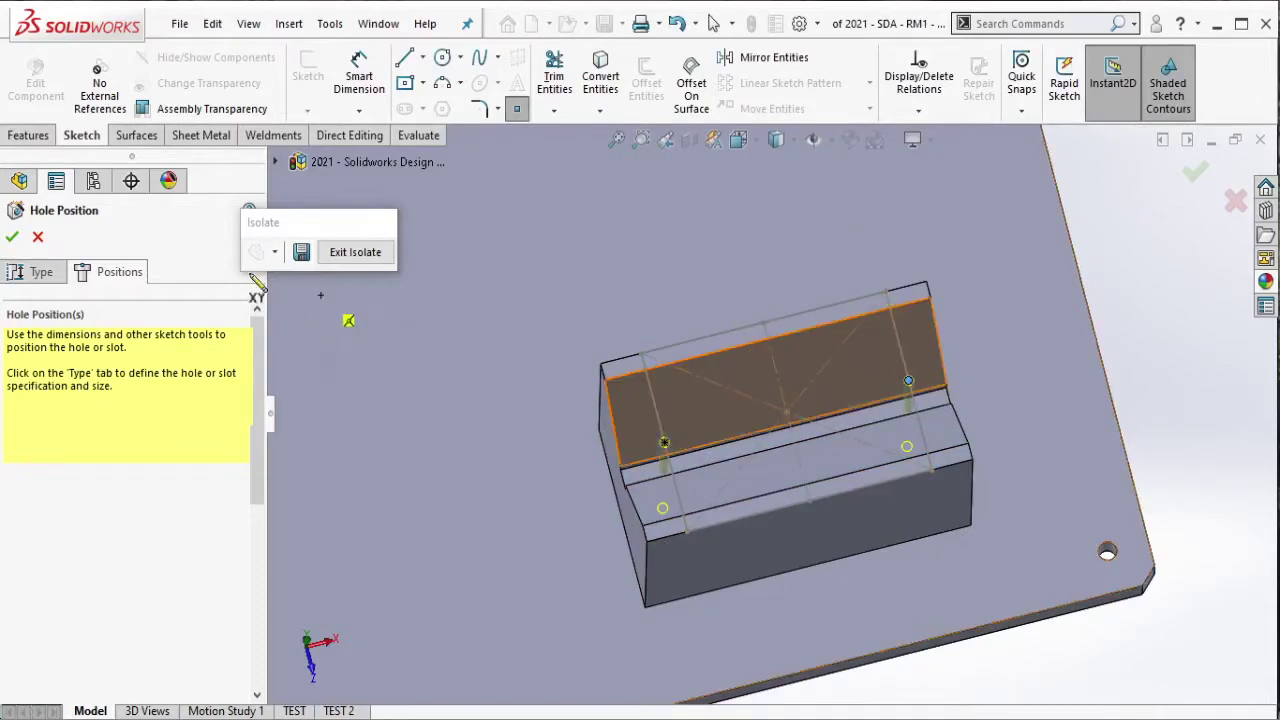
left_click(36, 272)
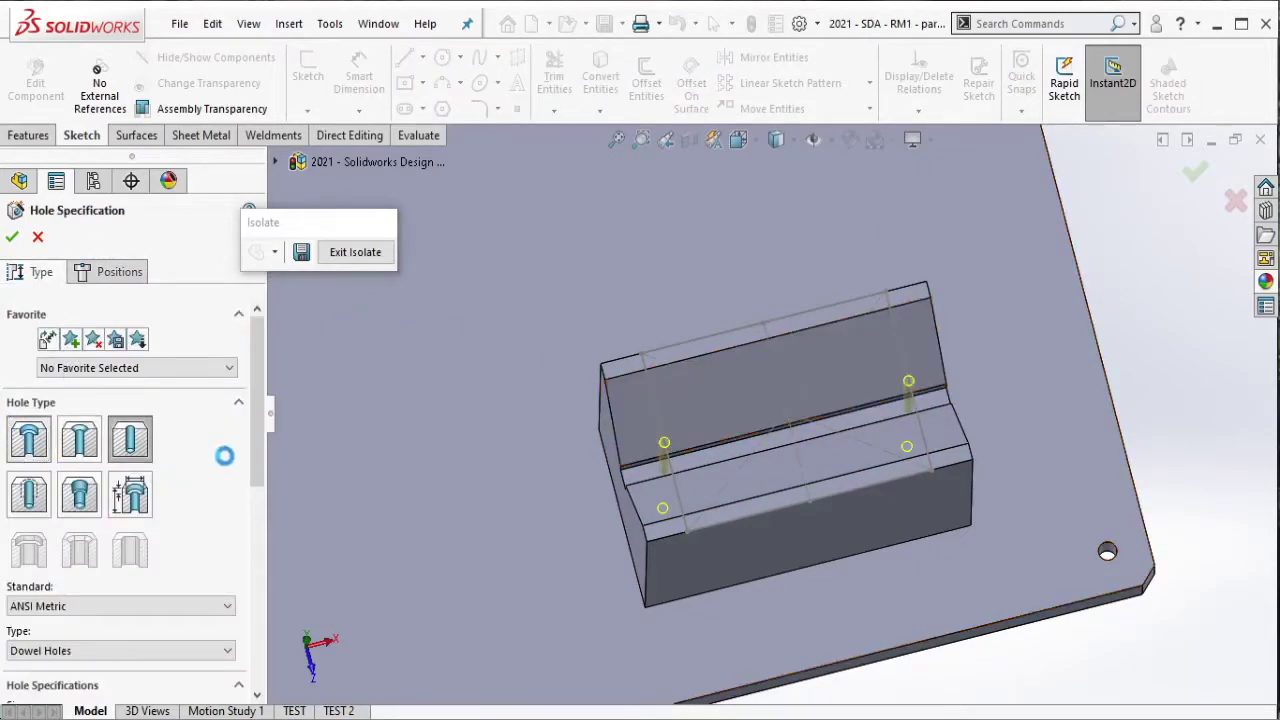
Step: Set the hole type to Socket Head Cap Screw, size M10
scroll(200, 470, "down", 3)
left_click(194, 480)
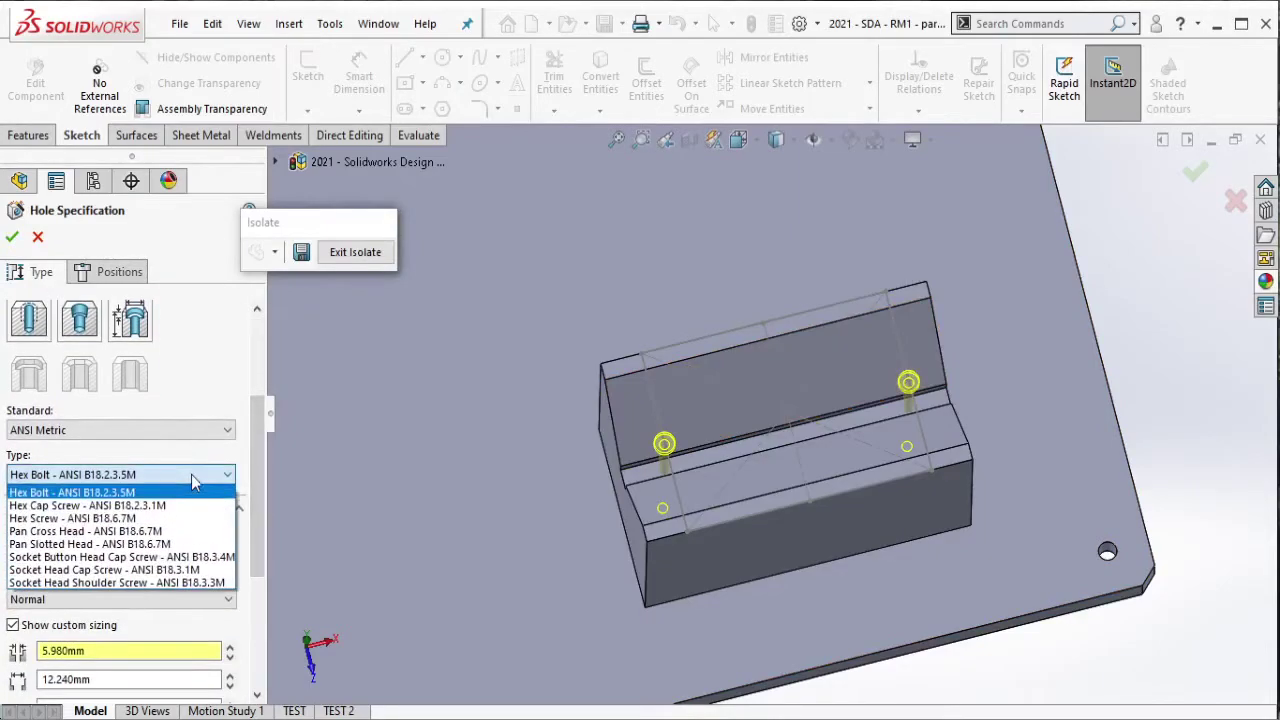
left_click(170, 569)
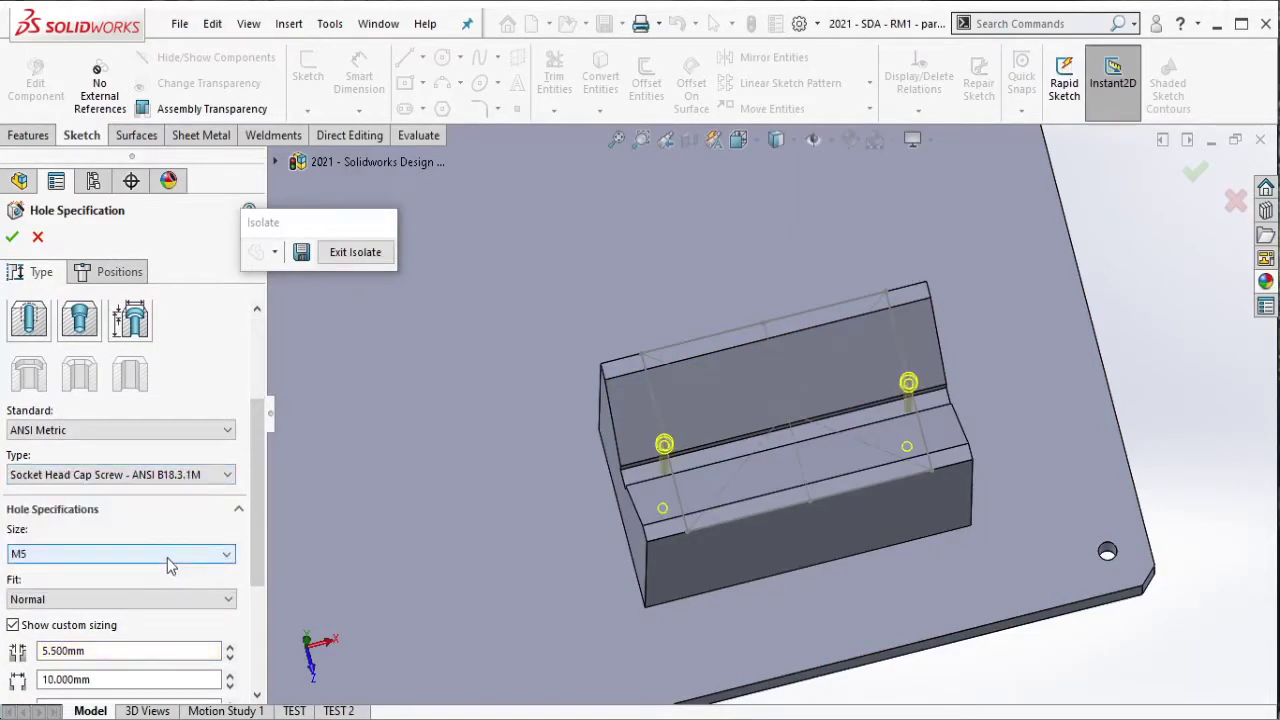
left_click(170, 555)
left_click(148, 590)
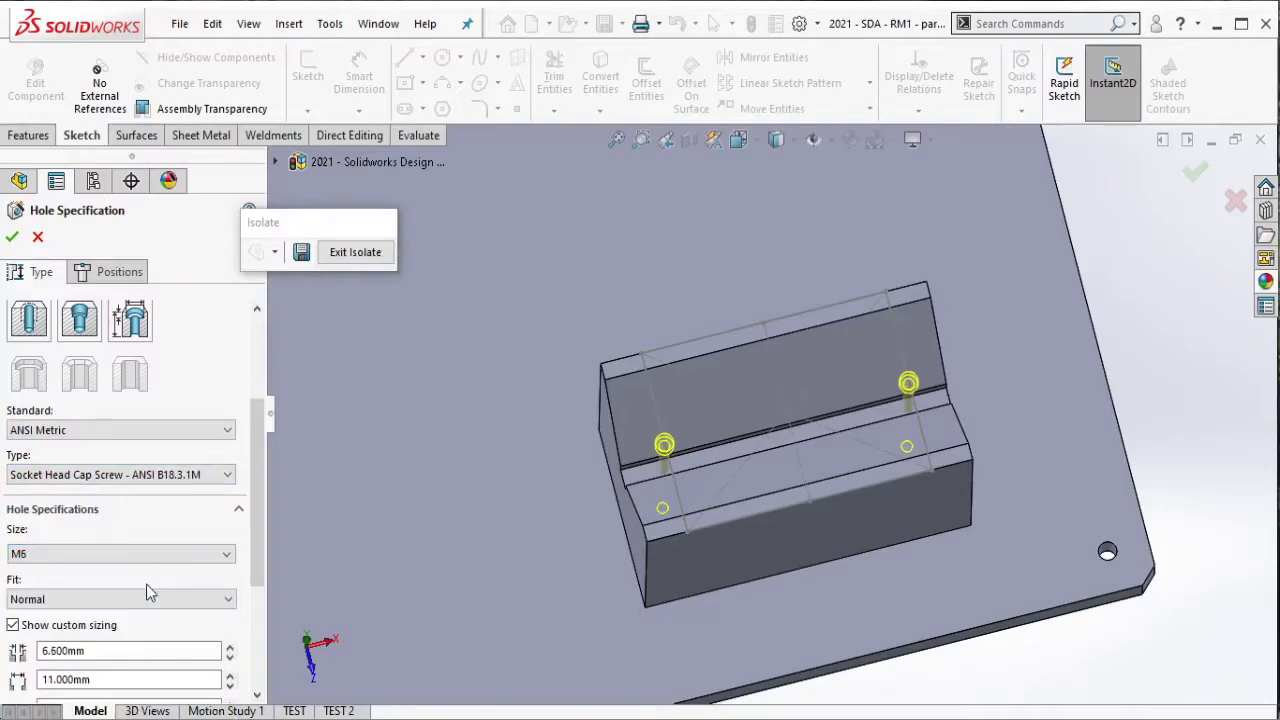
left_click(160, 556)
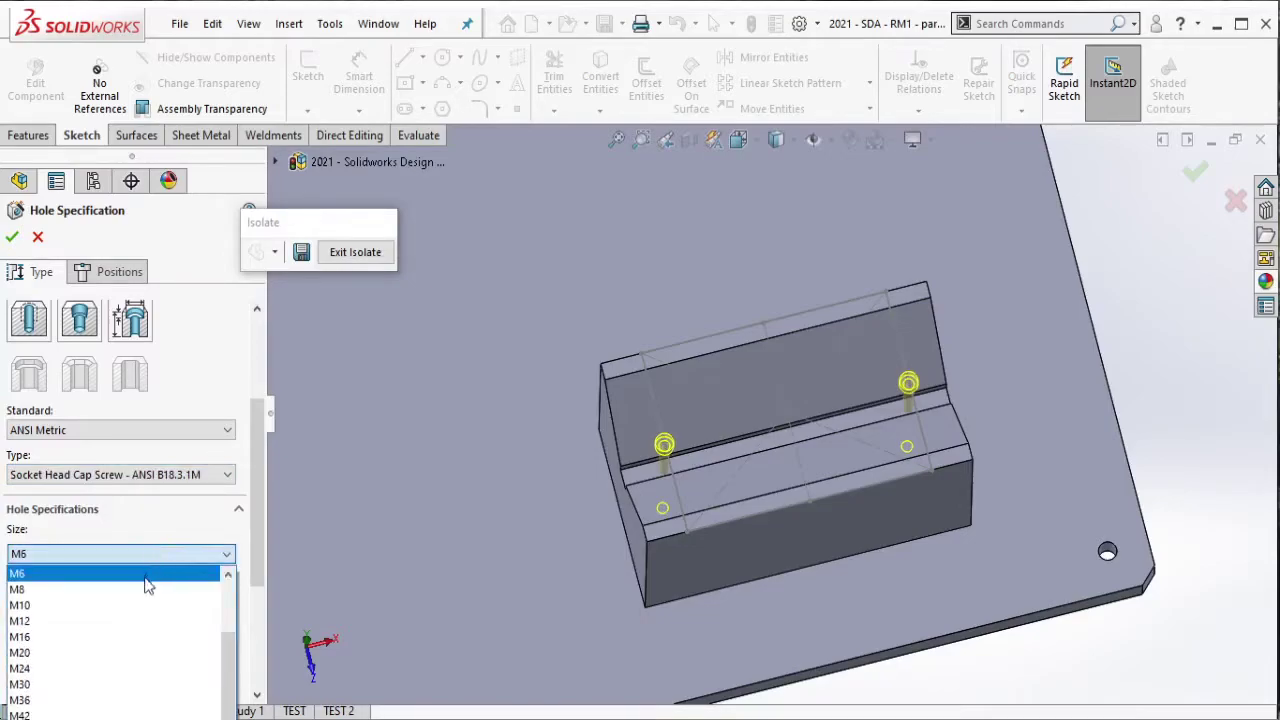
left_click(136, 605)
middle_click_drag(938, 464, 786, 443)
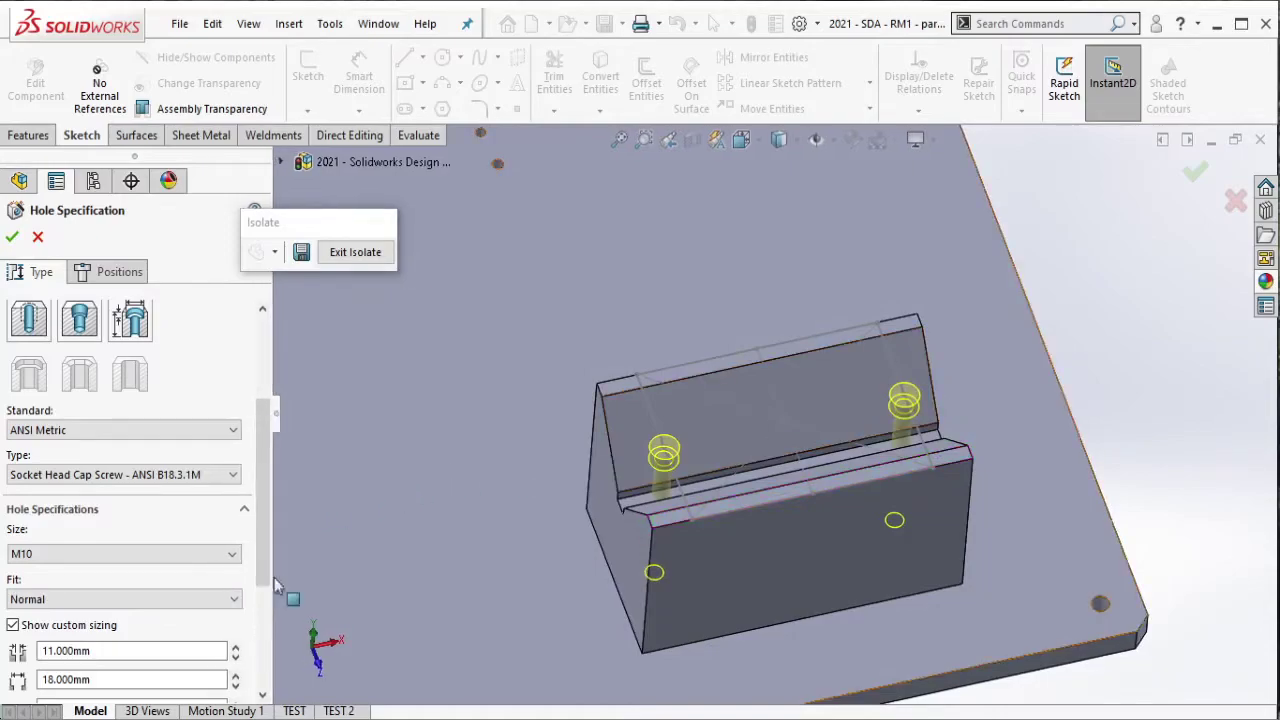
left_click_drag(262, 530, 265, 670)
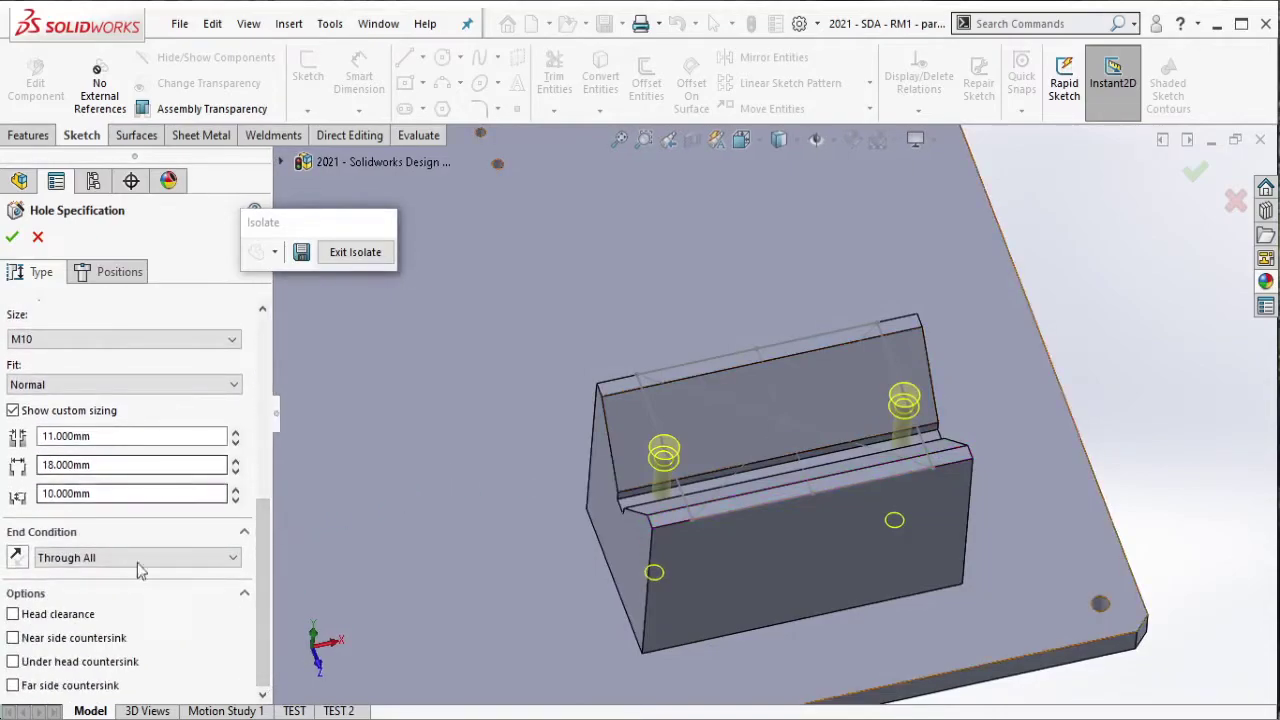
Step: Enable head clearance and set the counterbore diameter to 20 mm
left_click(74, 617)
type("1")
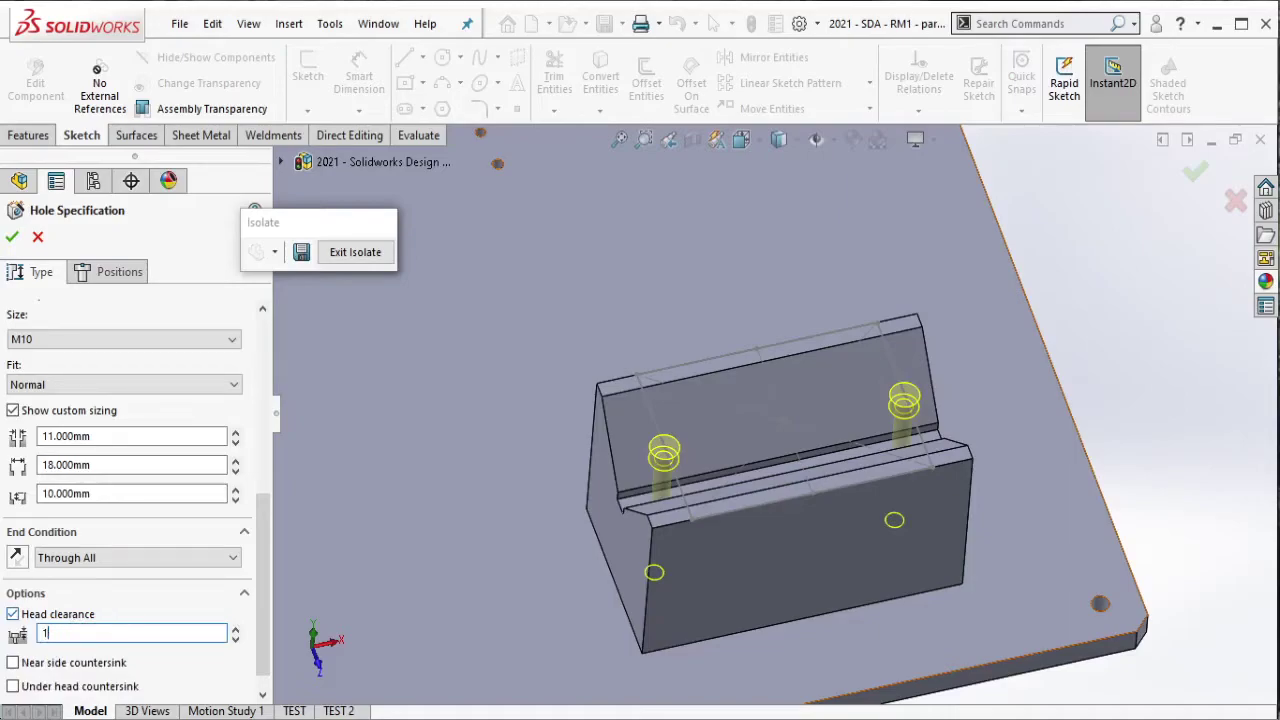
type("0")
key("Return")
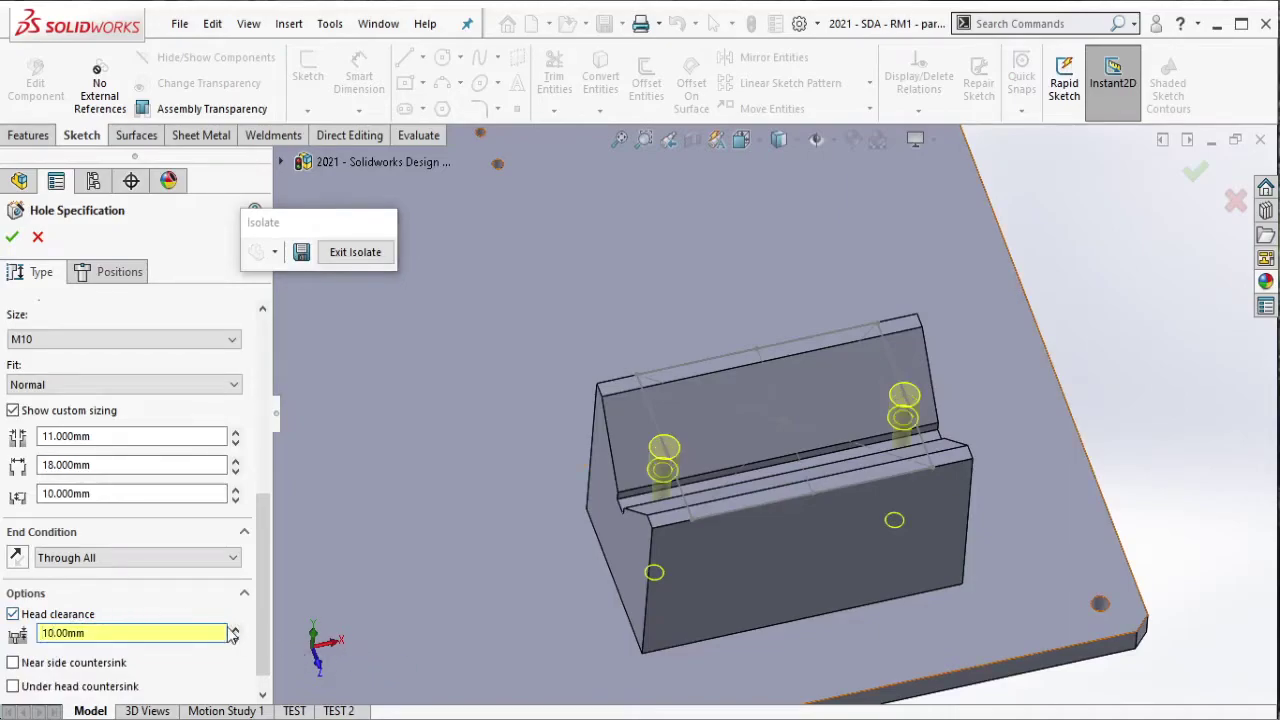
left_click(237, 630)
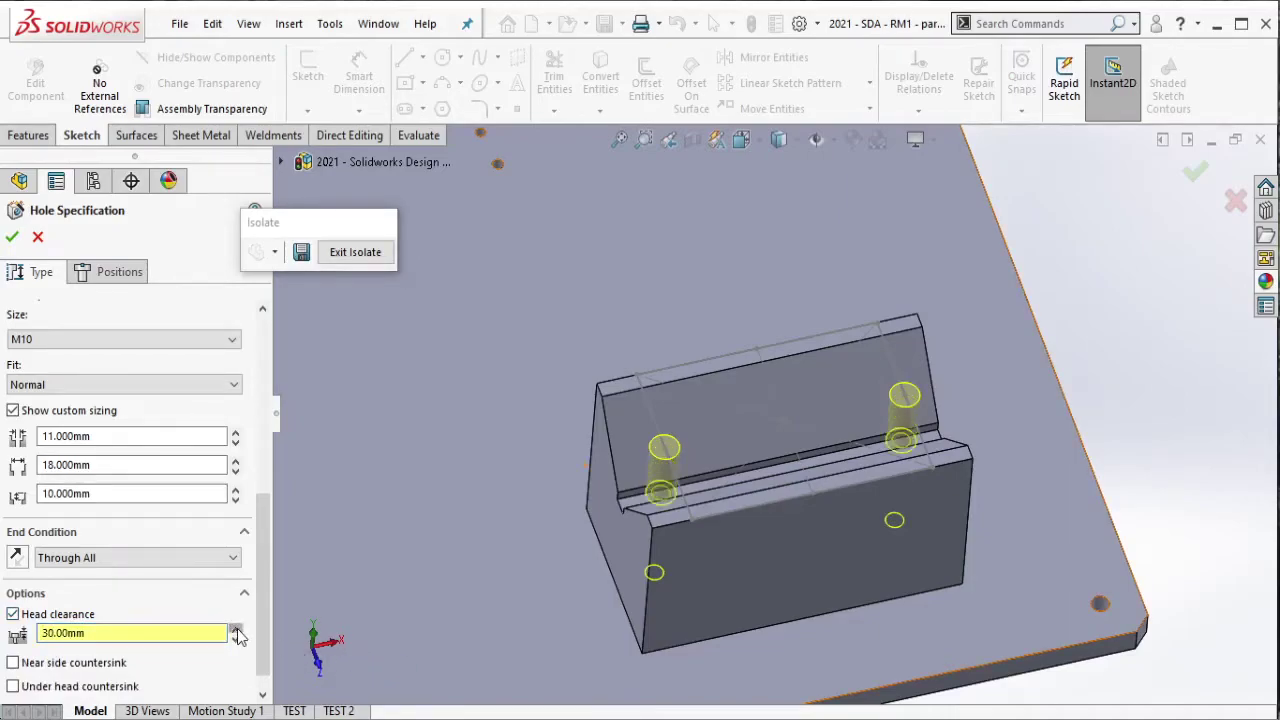
left_click(237, 630)
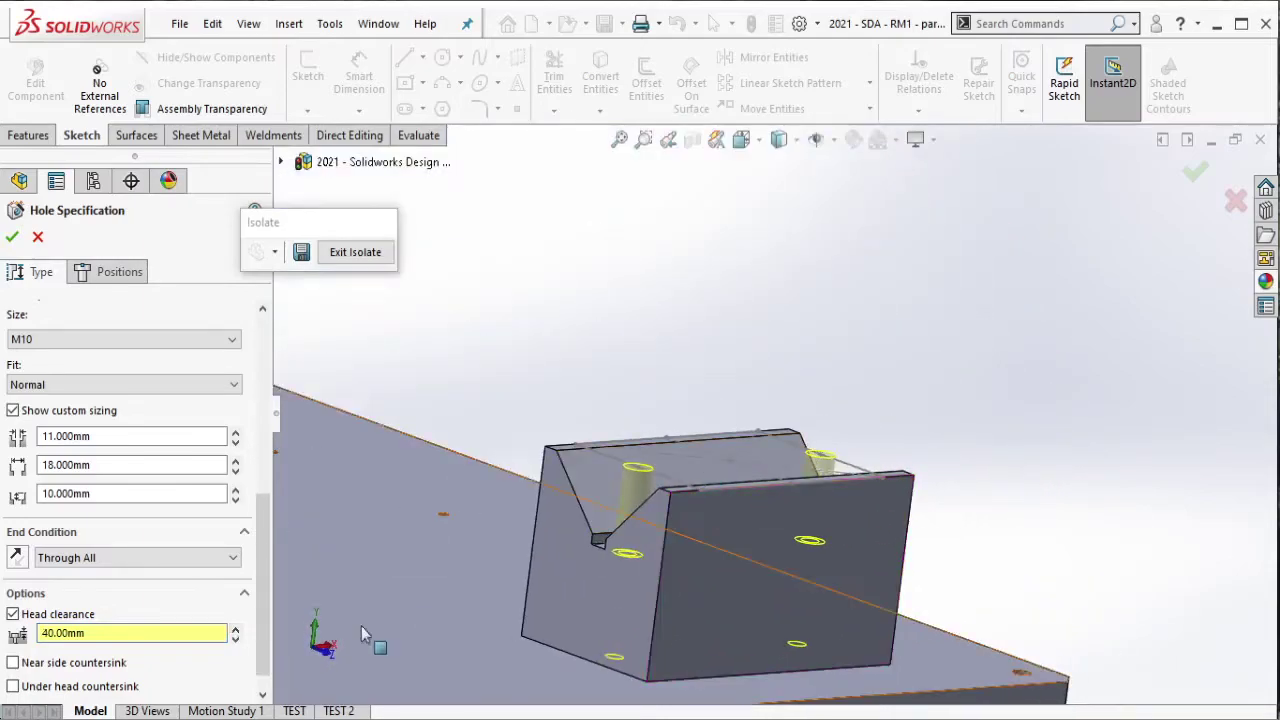
left_click(237, 630)
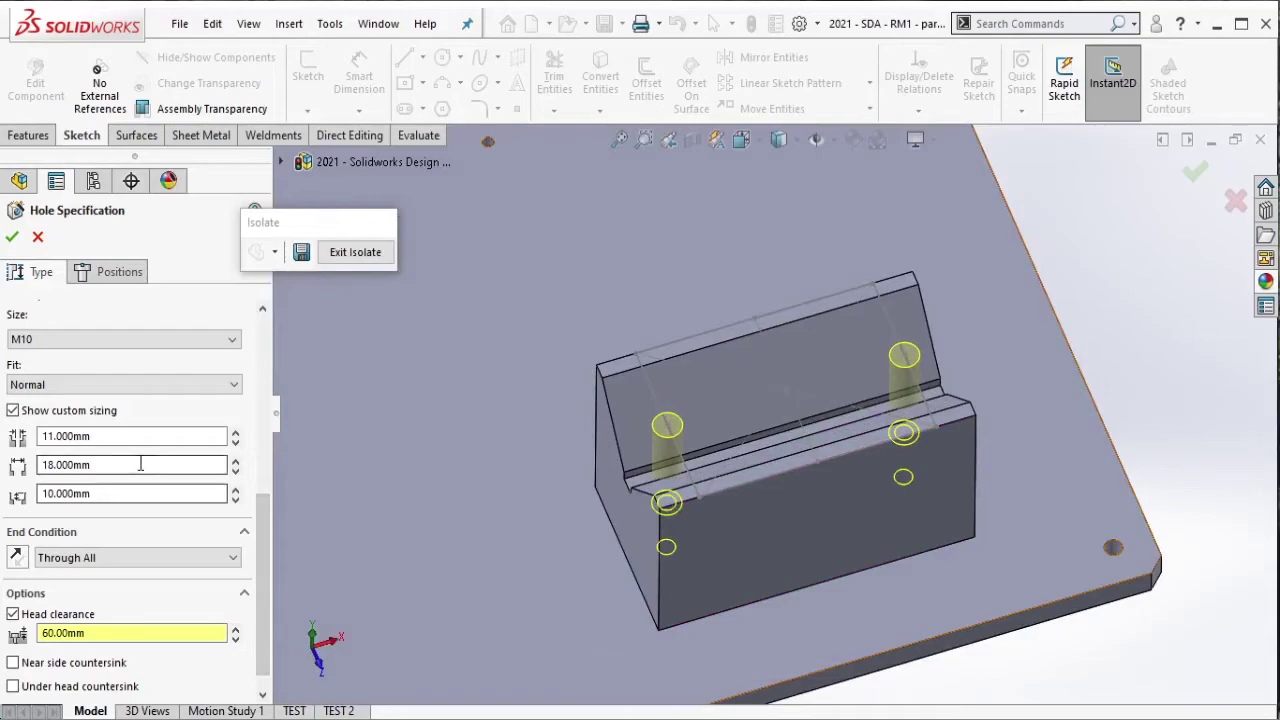
type("20")
key("Return")
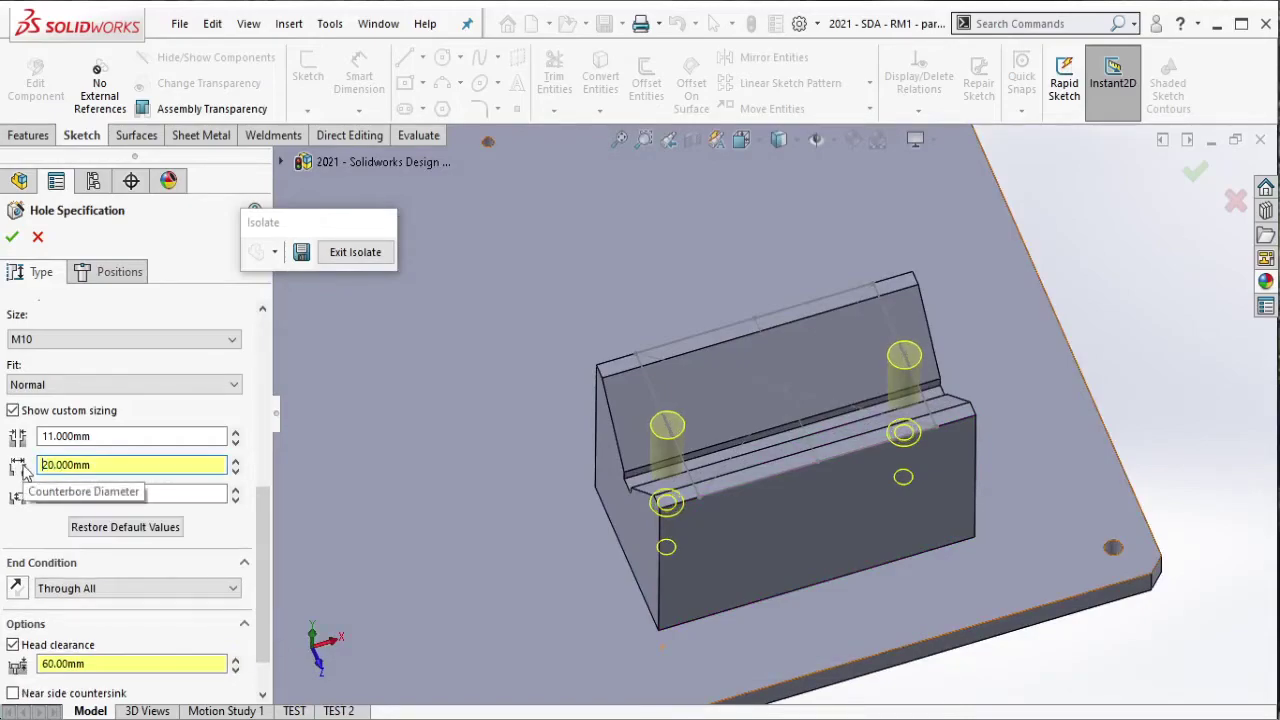
scroll(160, 470, "up", 6)
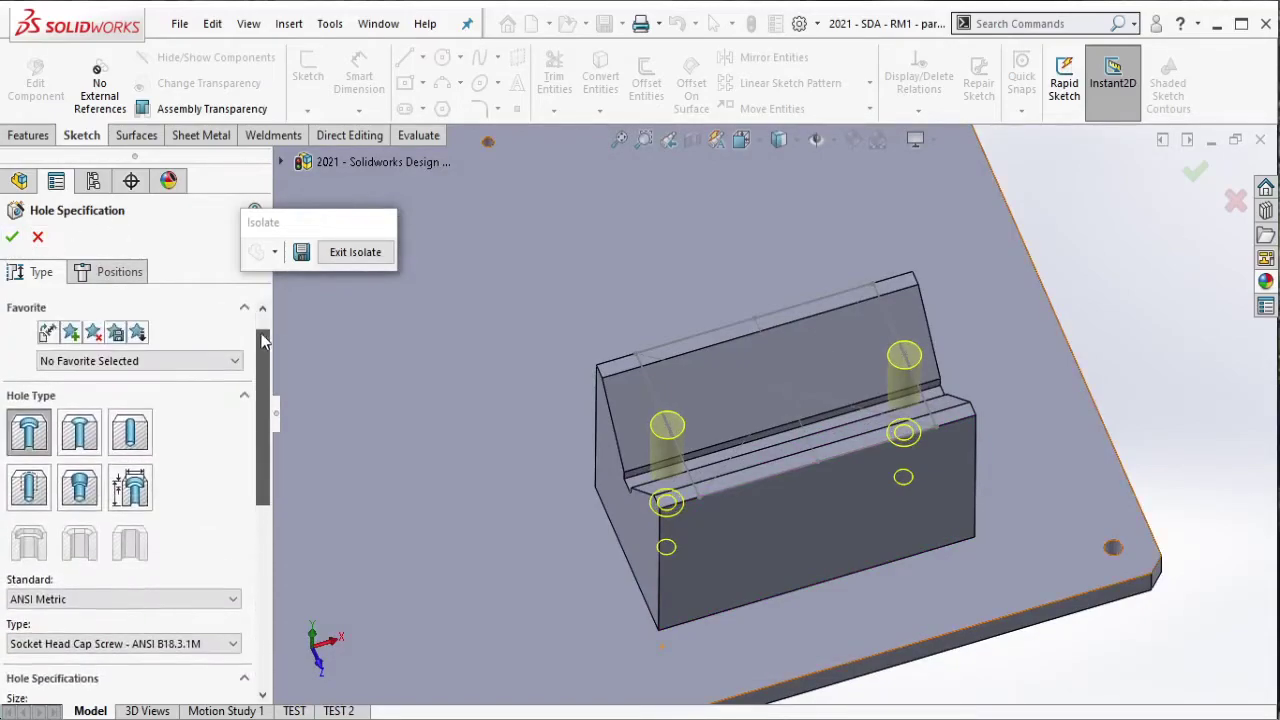
scroll(263, 443, "down", 3)
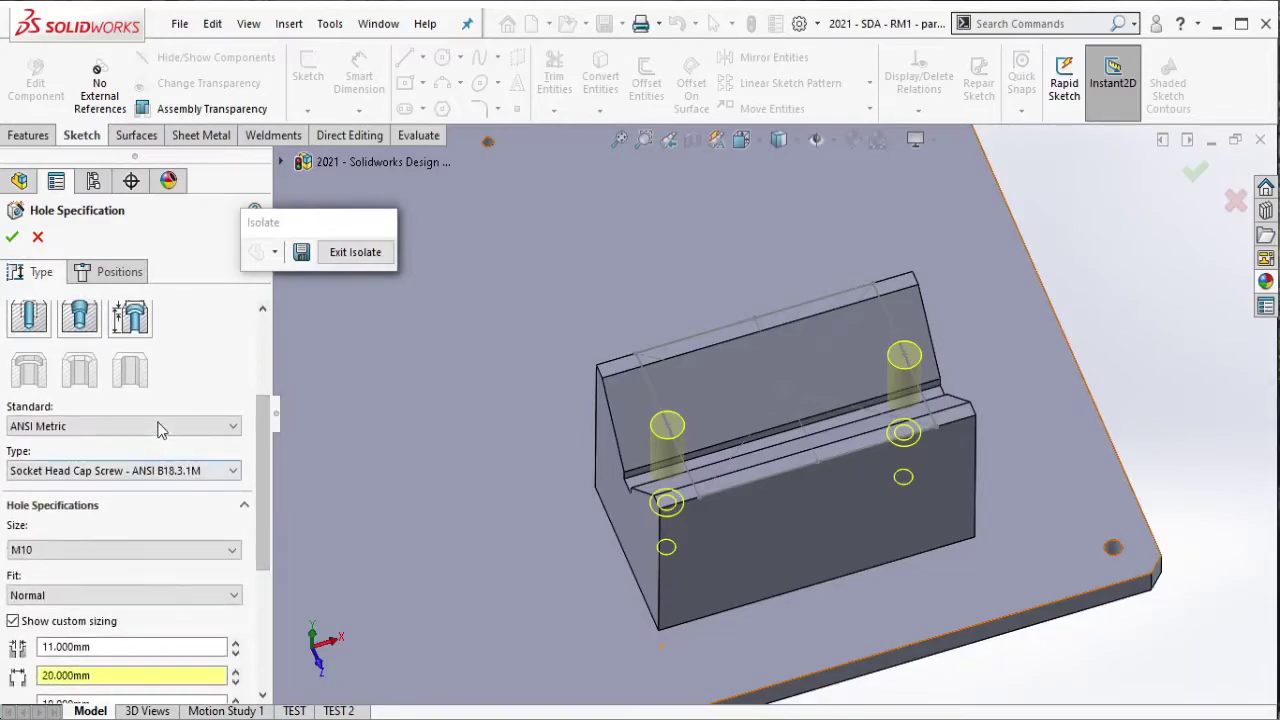
Step: Keep ANSI Metric and Socket Head Cap Screw, committing the 20 mm counterbore diameter
left_click(88, 425)
left_click(70, 452)
left_click(77, 470)
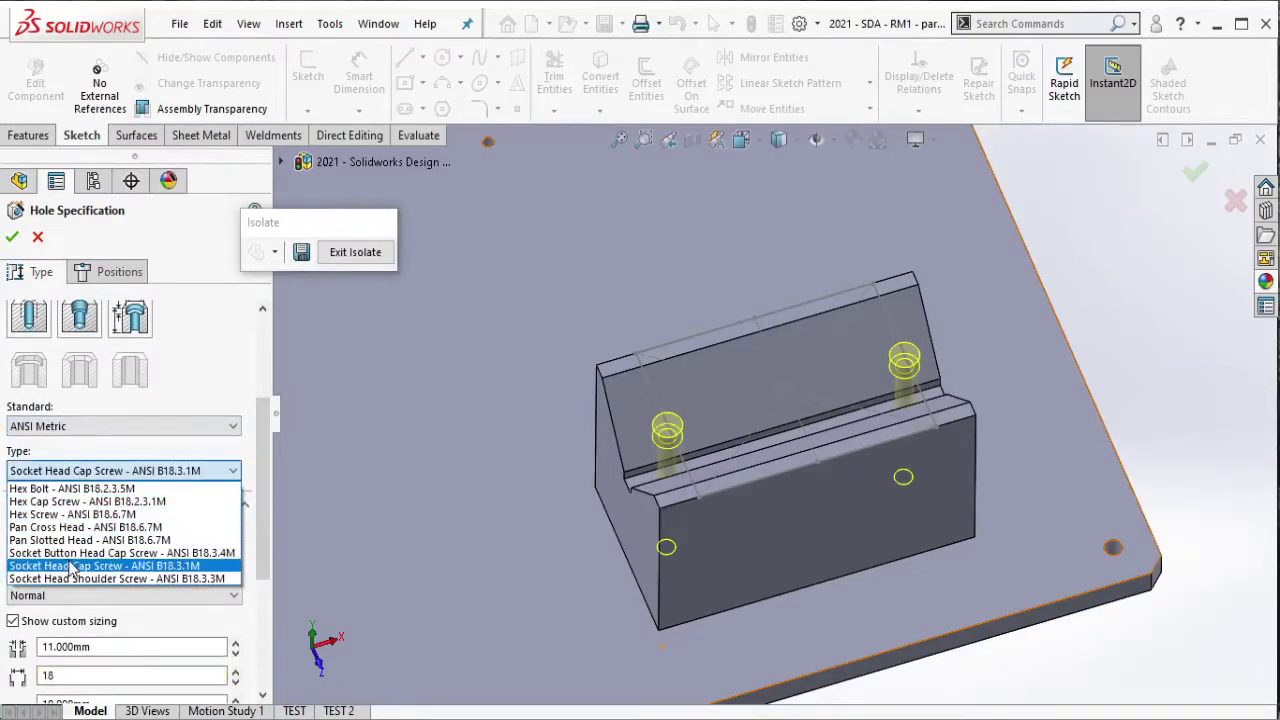
left_click(137, 567)
scroll(150, 530, "down", 2)
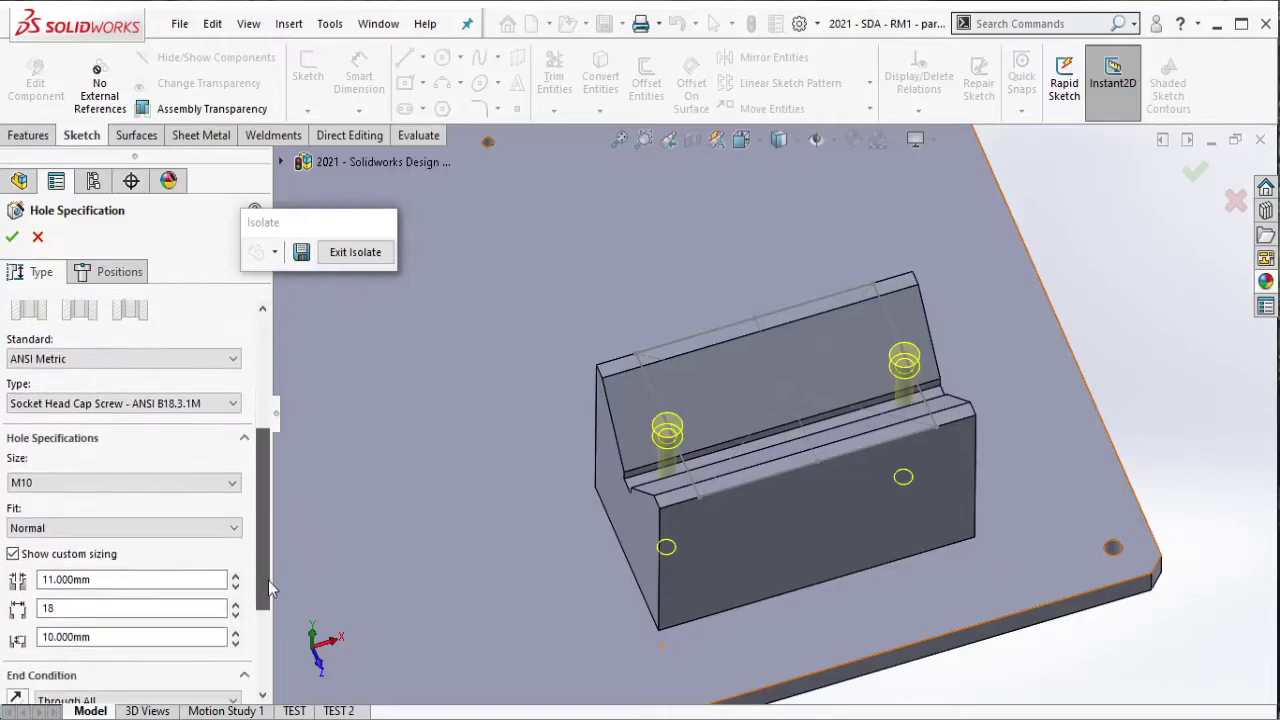
scroll(114, 515, "down", 2)
key("Return")
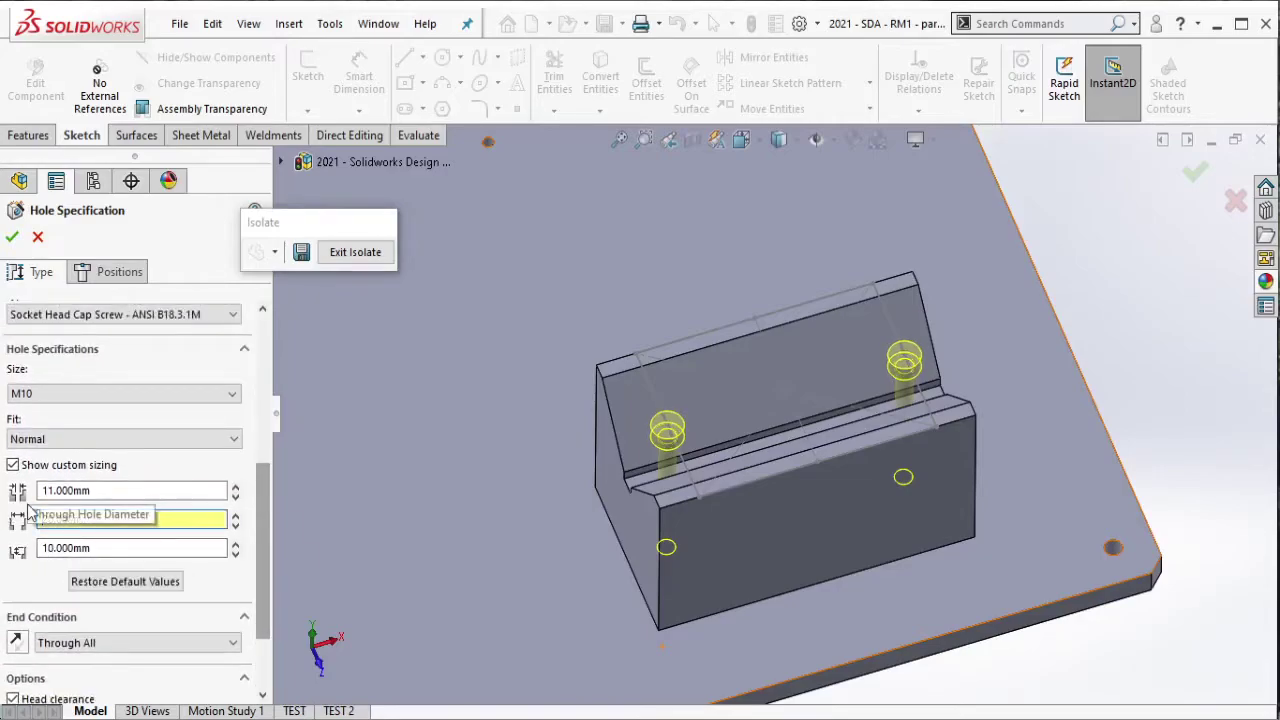
left_click_drag(256, 545, 267, 638)
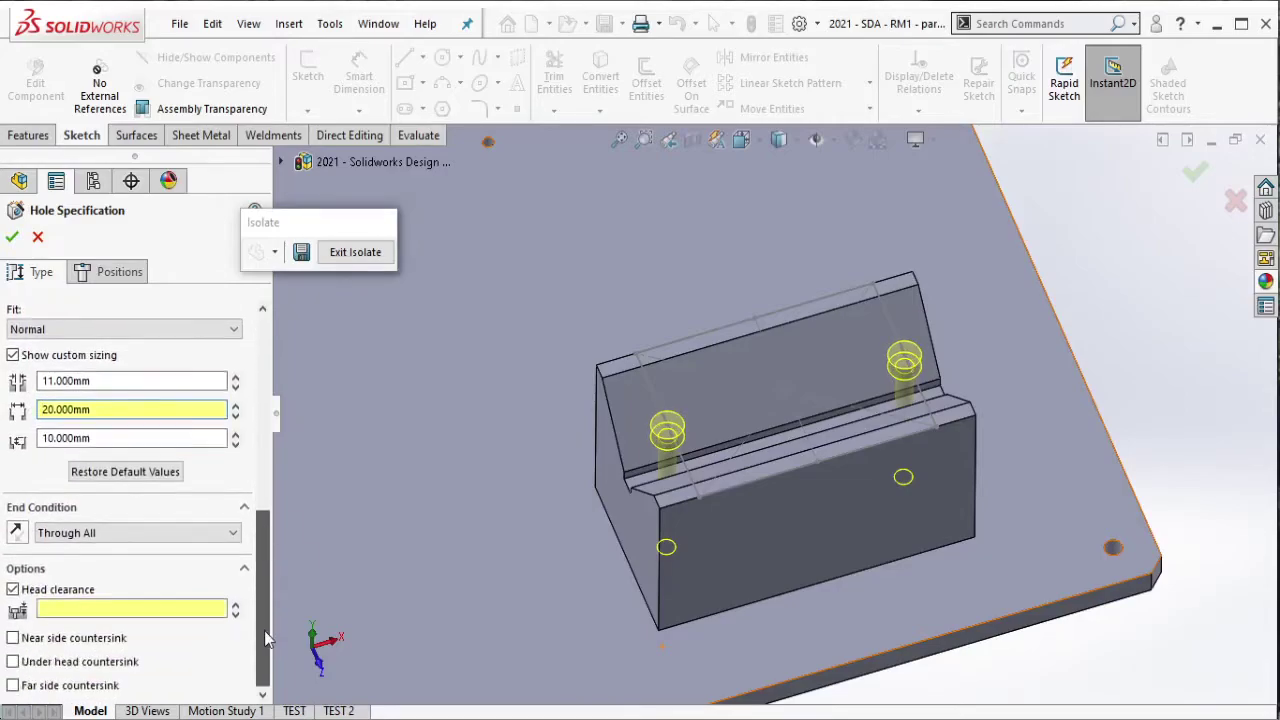
Step: Set head clearance to 60 mm and create the counterbored holes
left_click(152, 606)
key("Return")
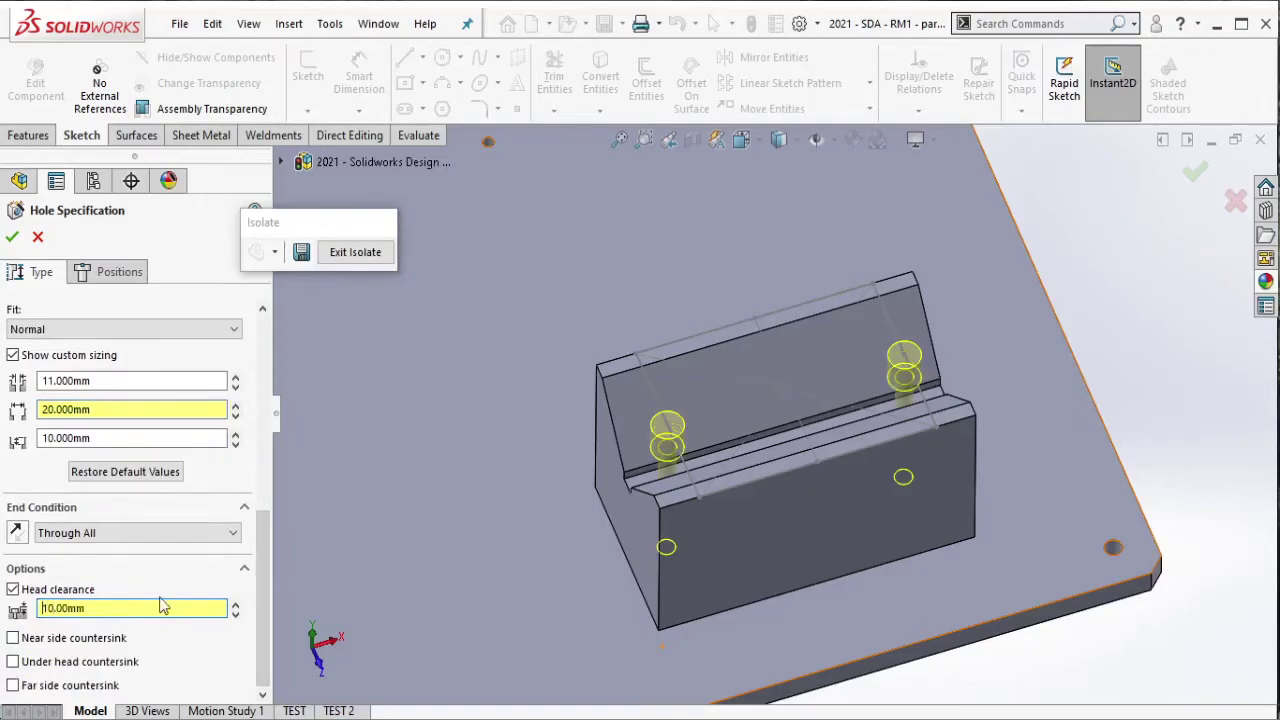
left_click(235, 605)
middle_click_drag(723, 549, 716, 428)
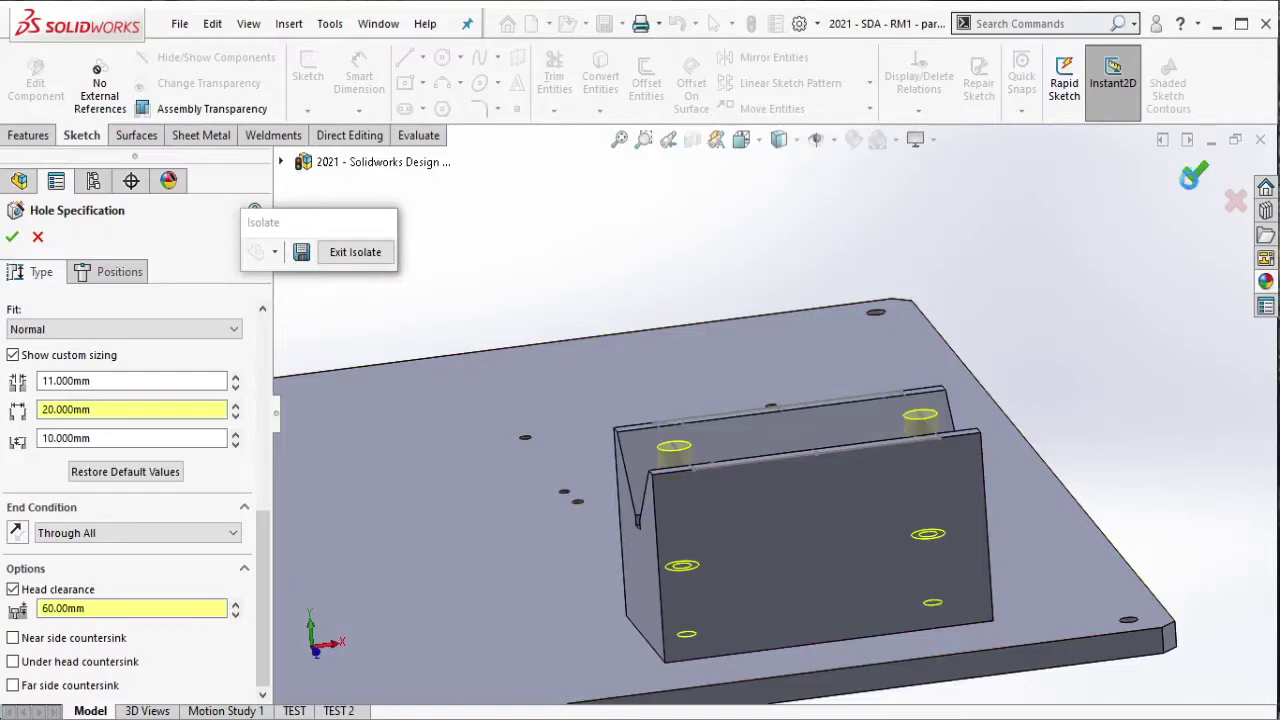
key("Return")
middle_click_drag(1157, 363, 950, 500)
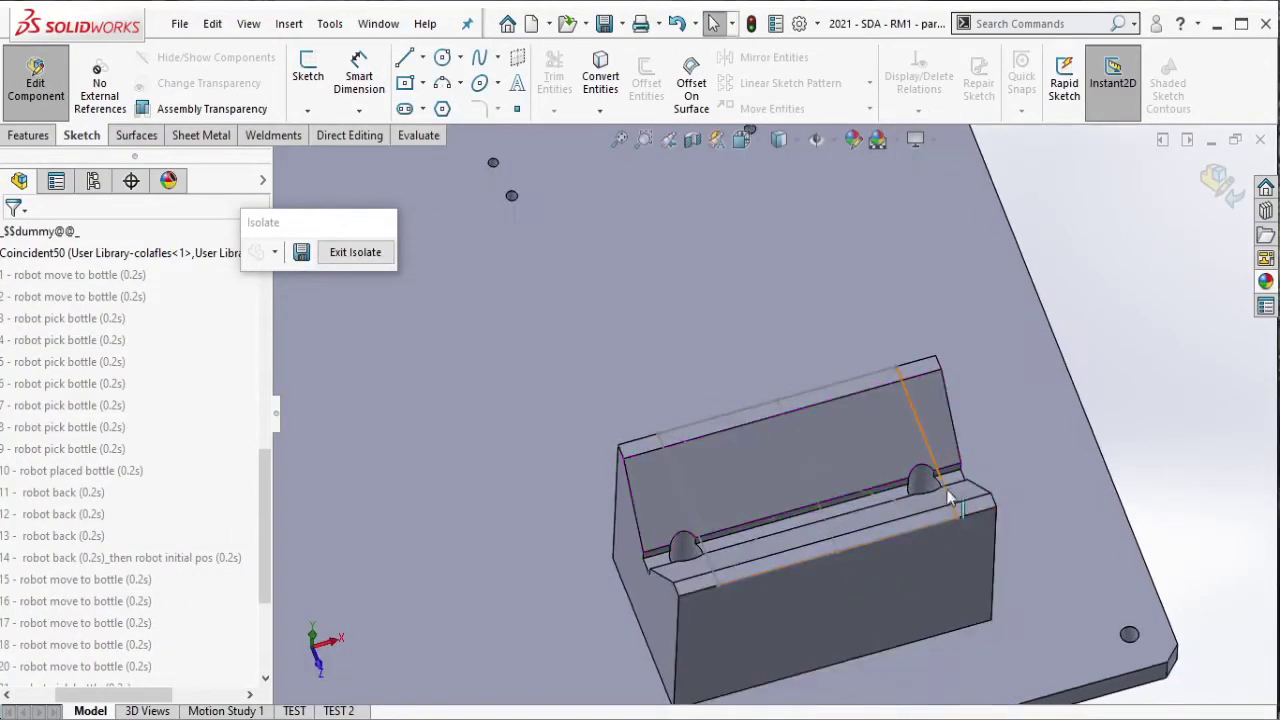
Step: Exit block editing, edit the base plate, and open a sketch on its top face
left_click(1008, 440)
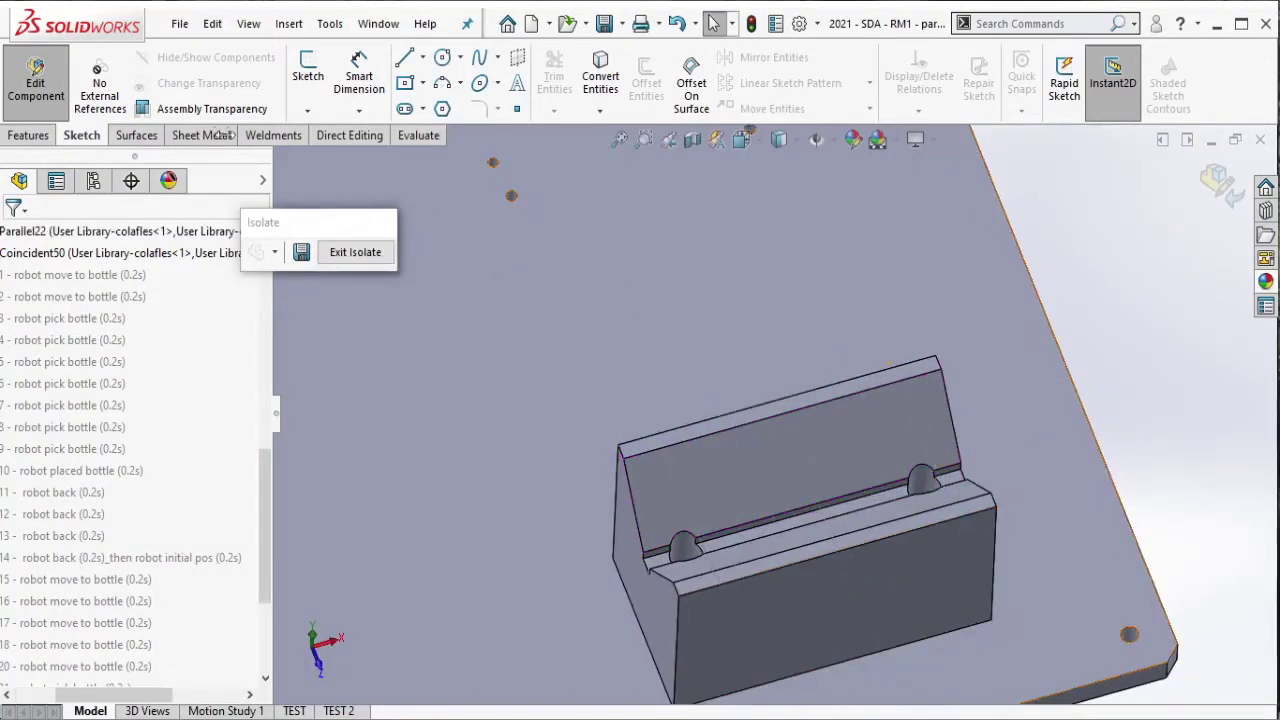
left_click(40, 95)
scroll(713, 291, "up", 3)
scroll(739, 288, "up", 3)
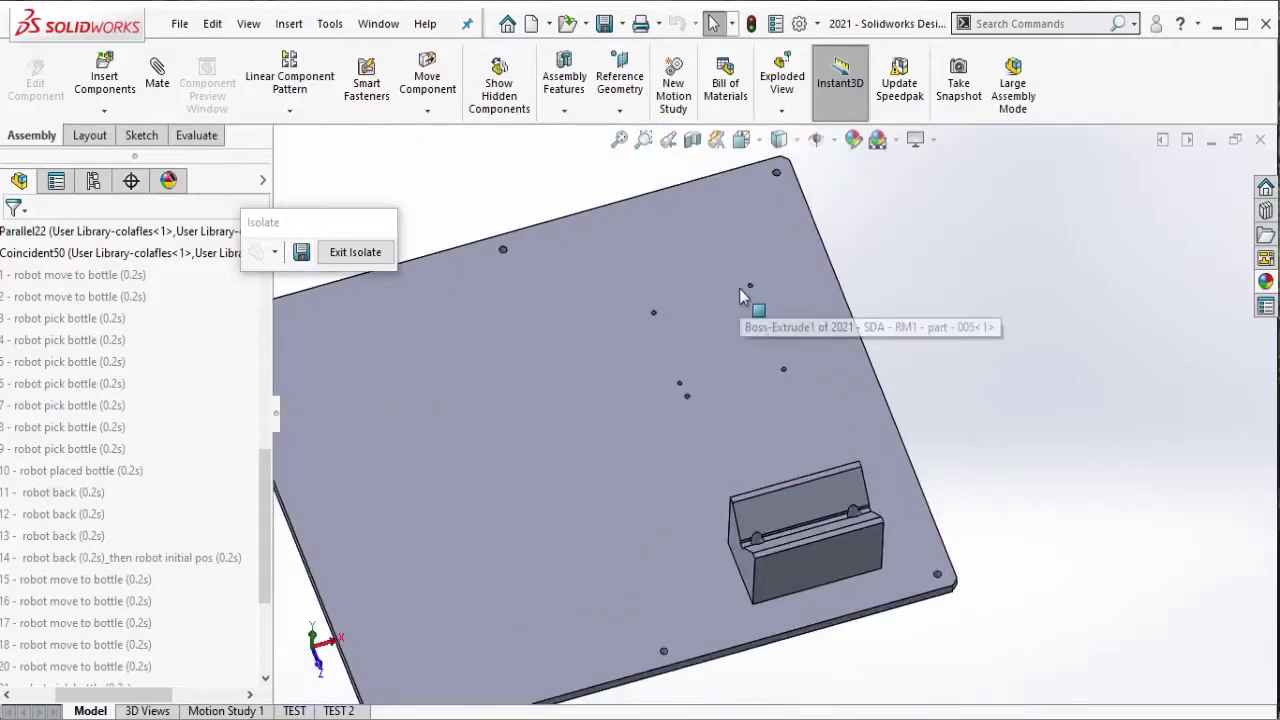
left_click(772, 424)
left_click(911, 309)
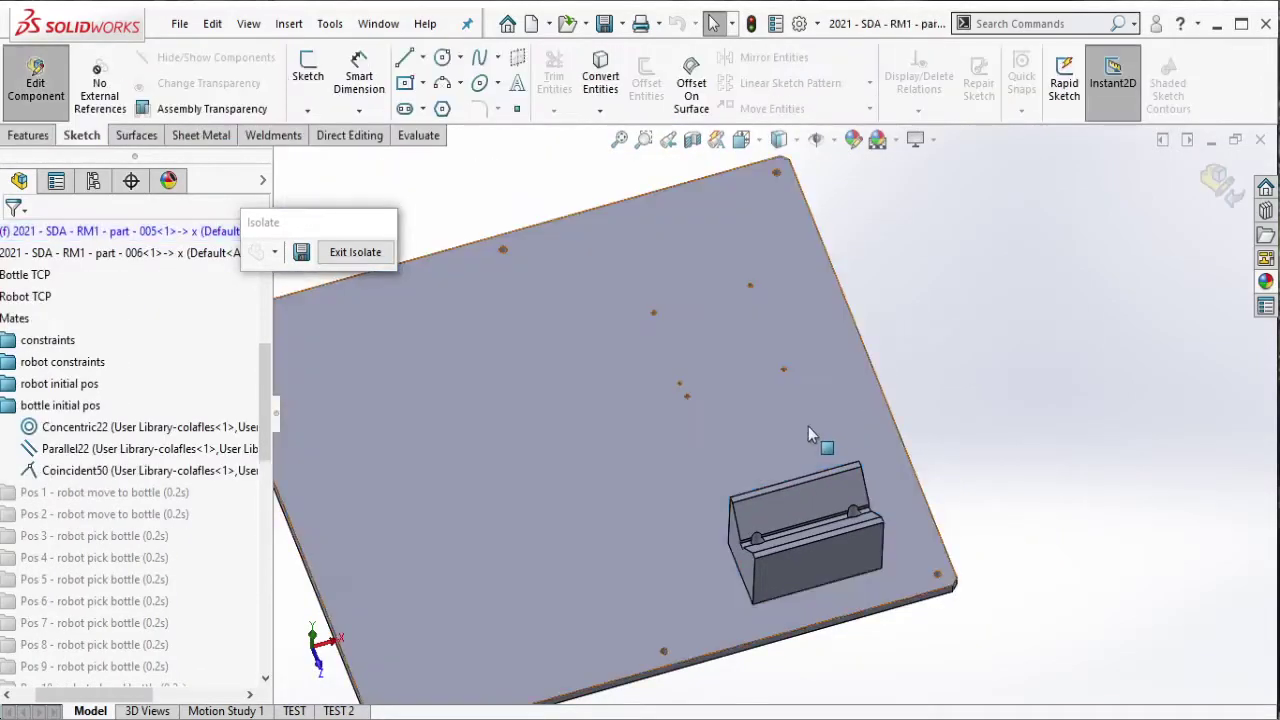
left_click(891, 367)
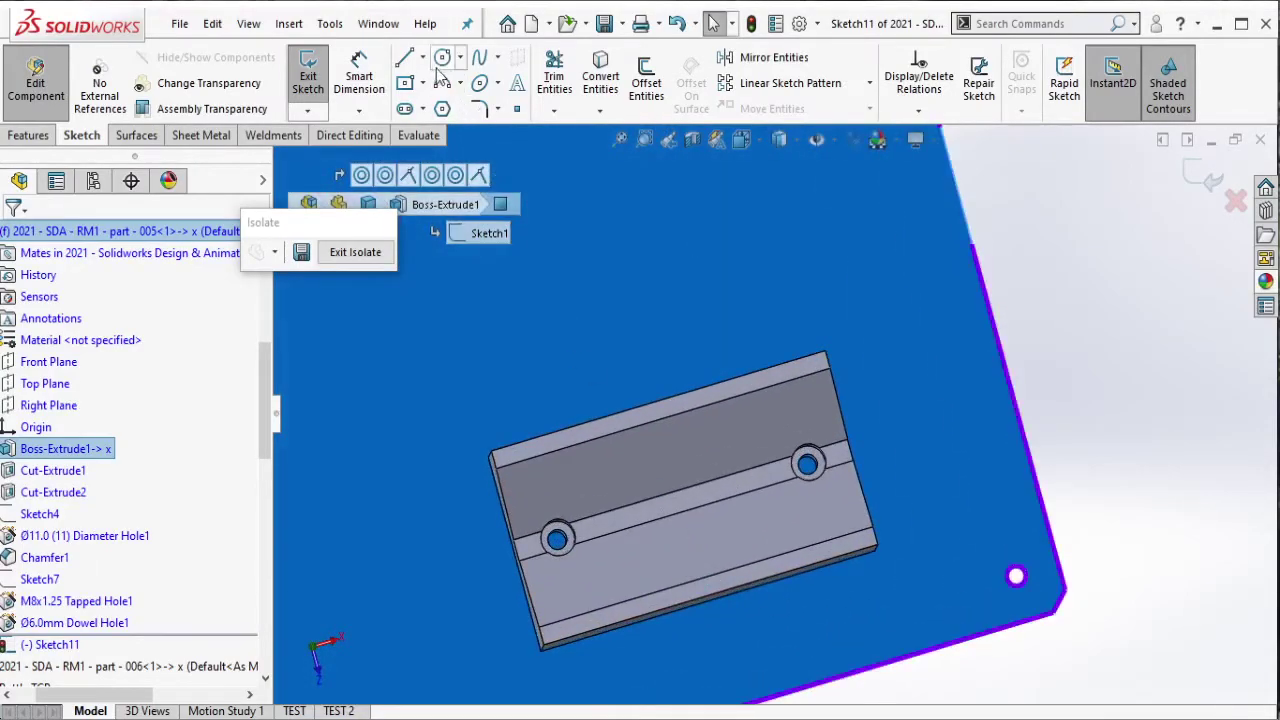
Step: Draw a line joining the left and right hole centres on the plate
left_click(406, 60)
left_click(557, 540)
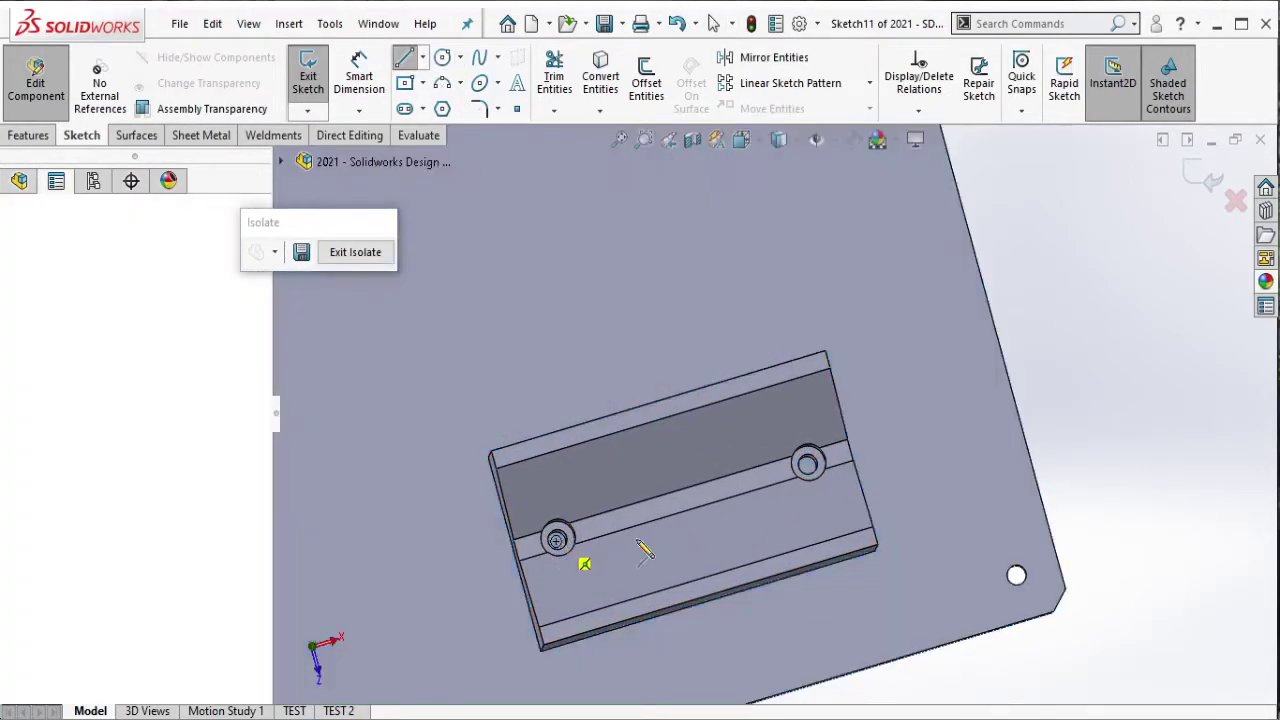
left_click(805, 468)
key("Escape")
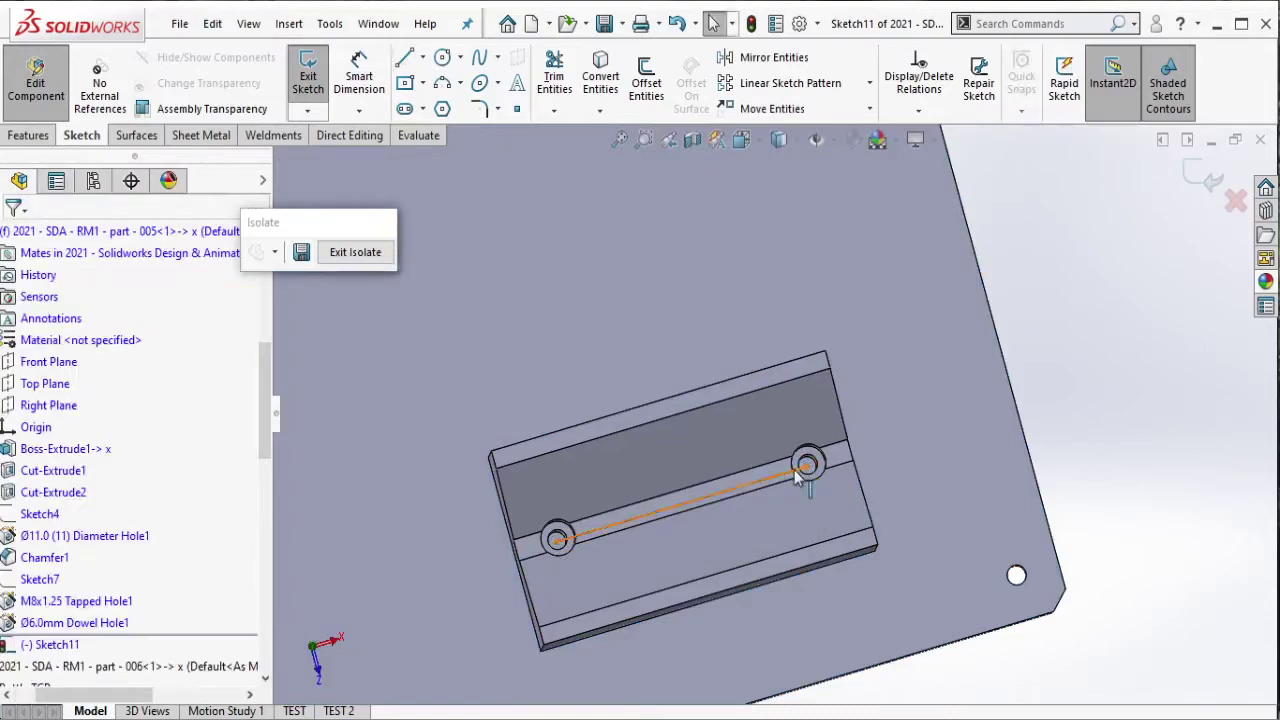
Step: Delete the line's Horizontal relation
left_click(801, 482)
right_click(801, 485)
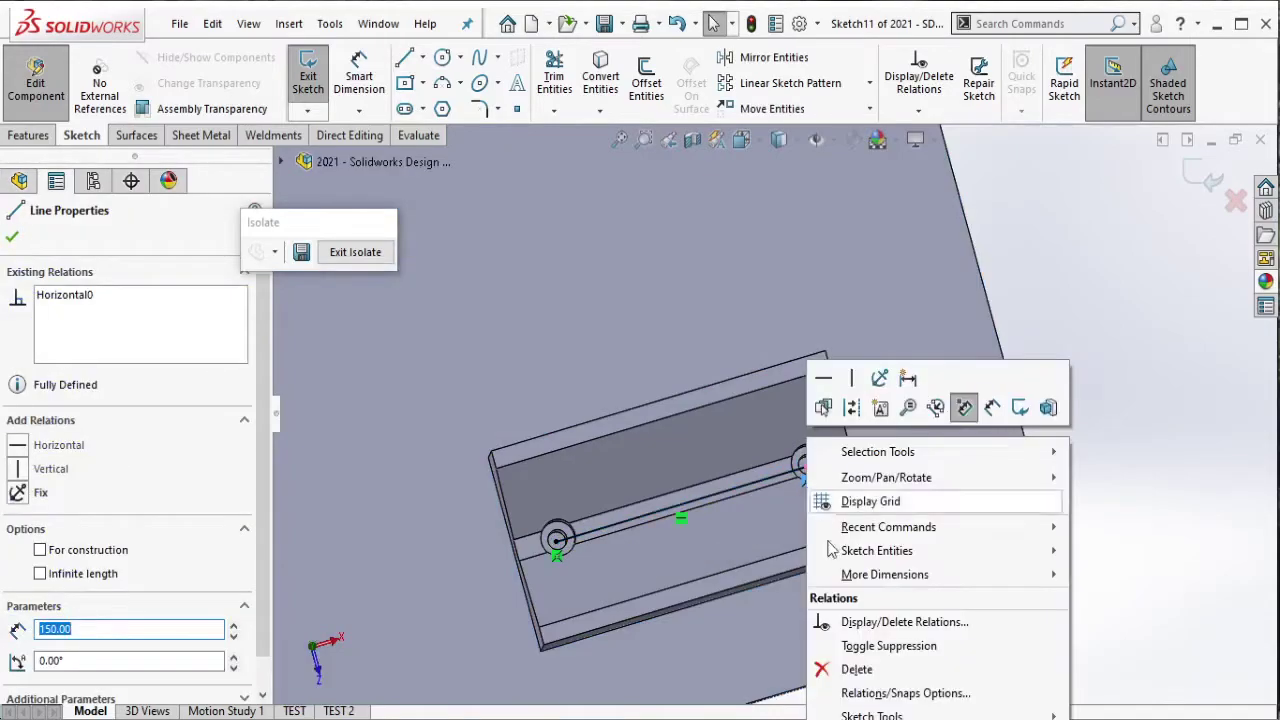
left_click(845, 666)
left_click(595, 531)
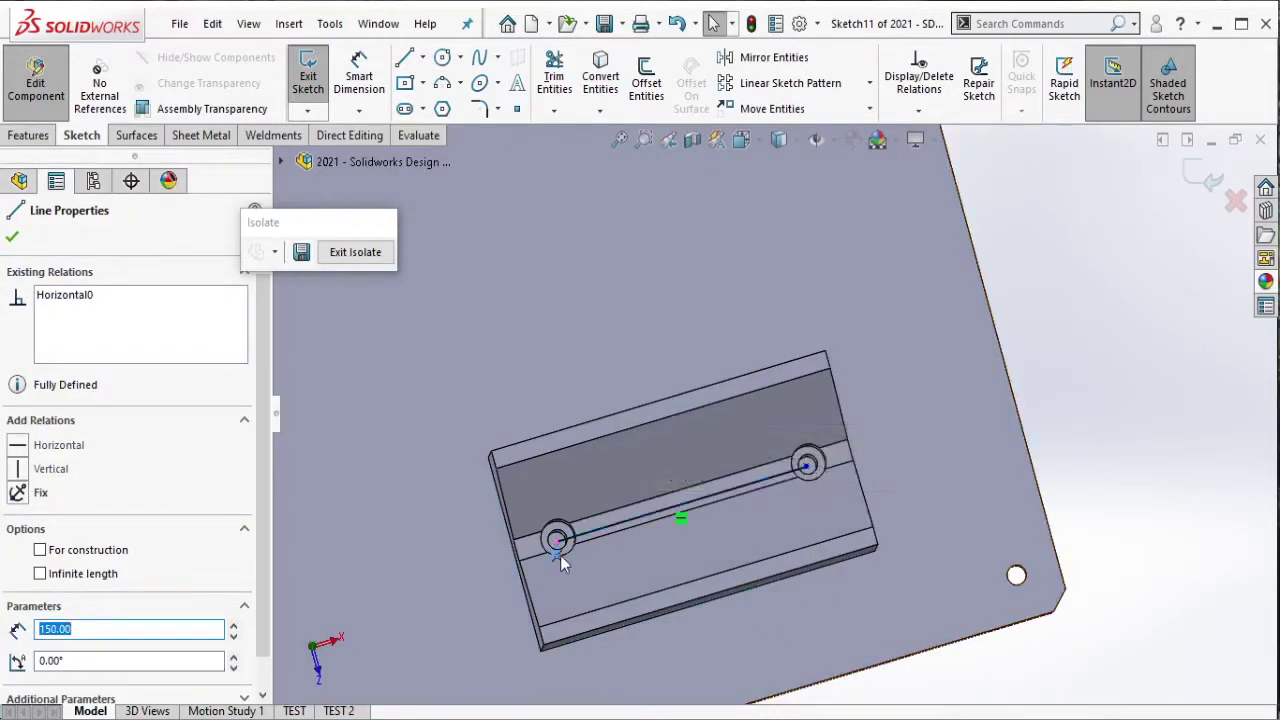
right_click(560, 555)
left_click(611, 669)
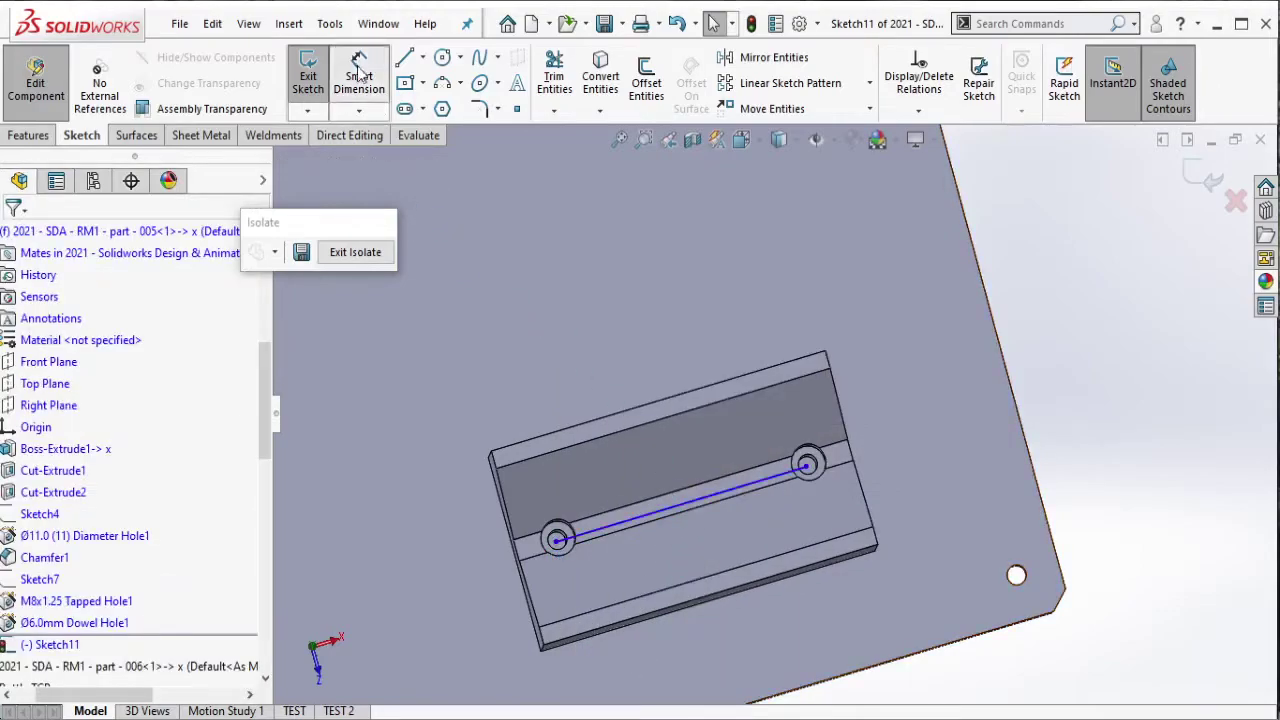
Step: Dimension the hole-centre line to 150 mm
left_click(703, 508)
left_click(742, 358)
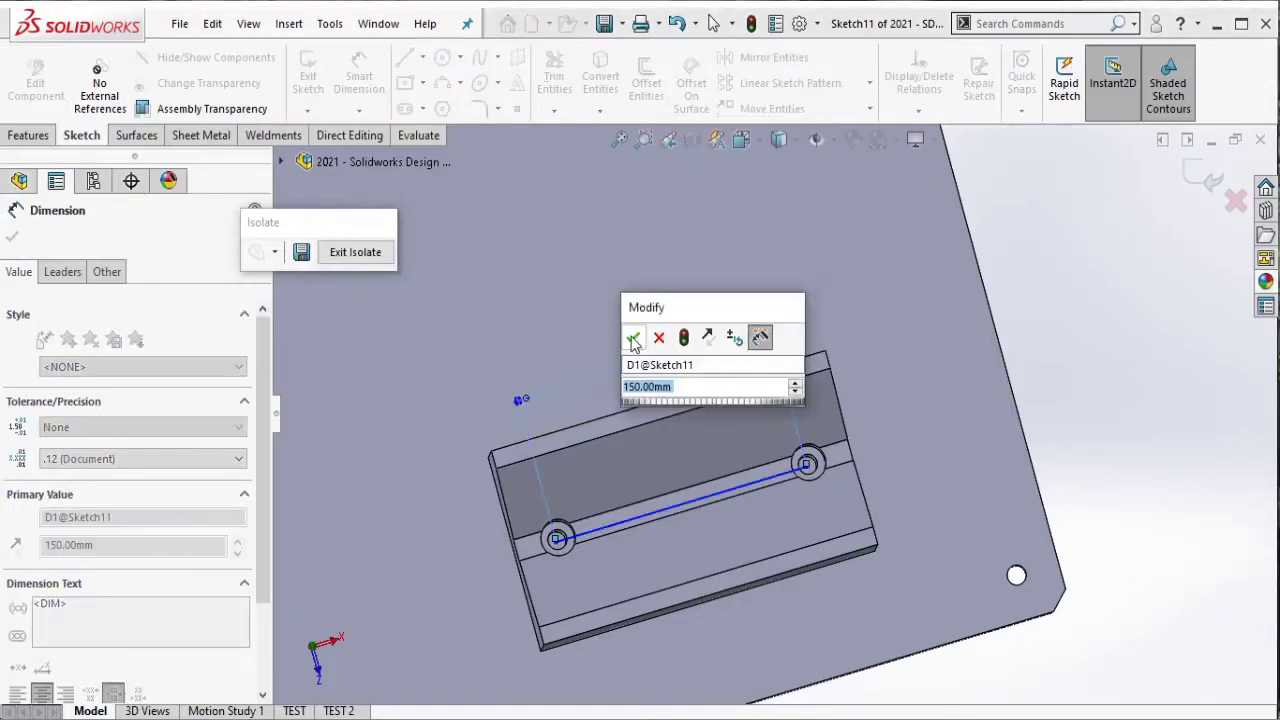
key("Return")
scroll(604, 545, "up", 1)
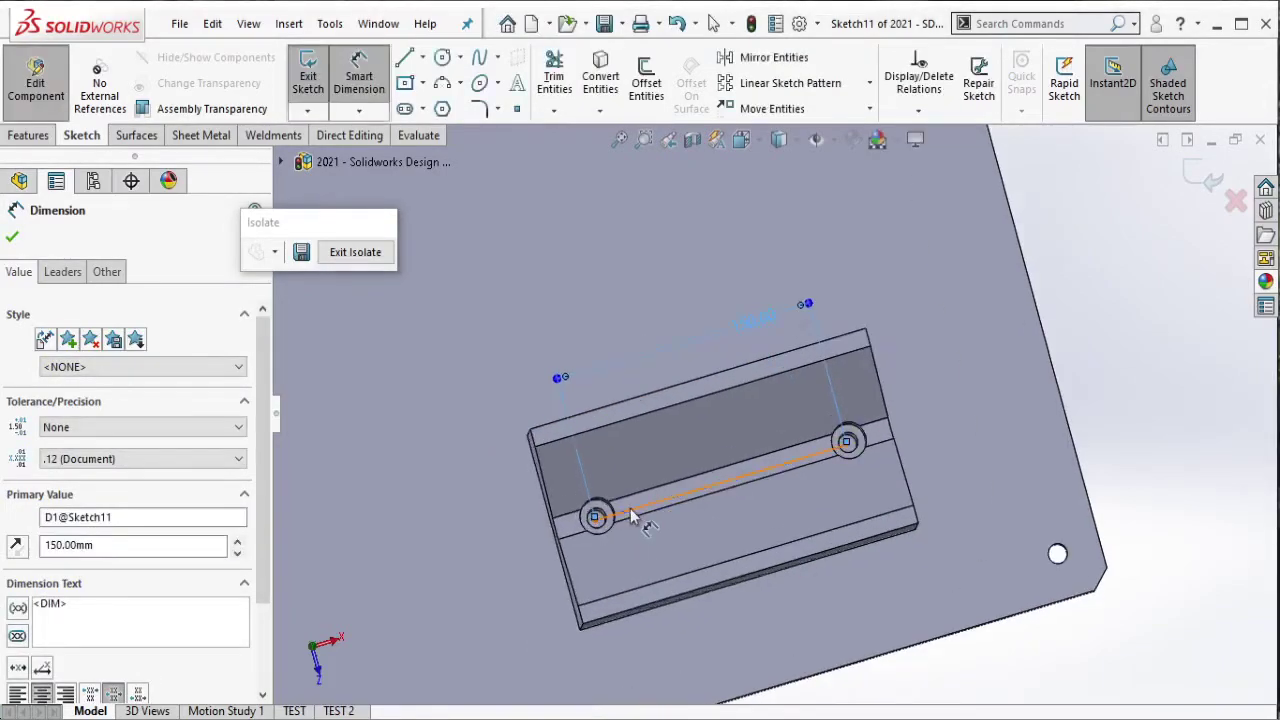
scroll(620, 530, "down", 3)
key("Escape")
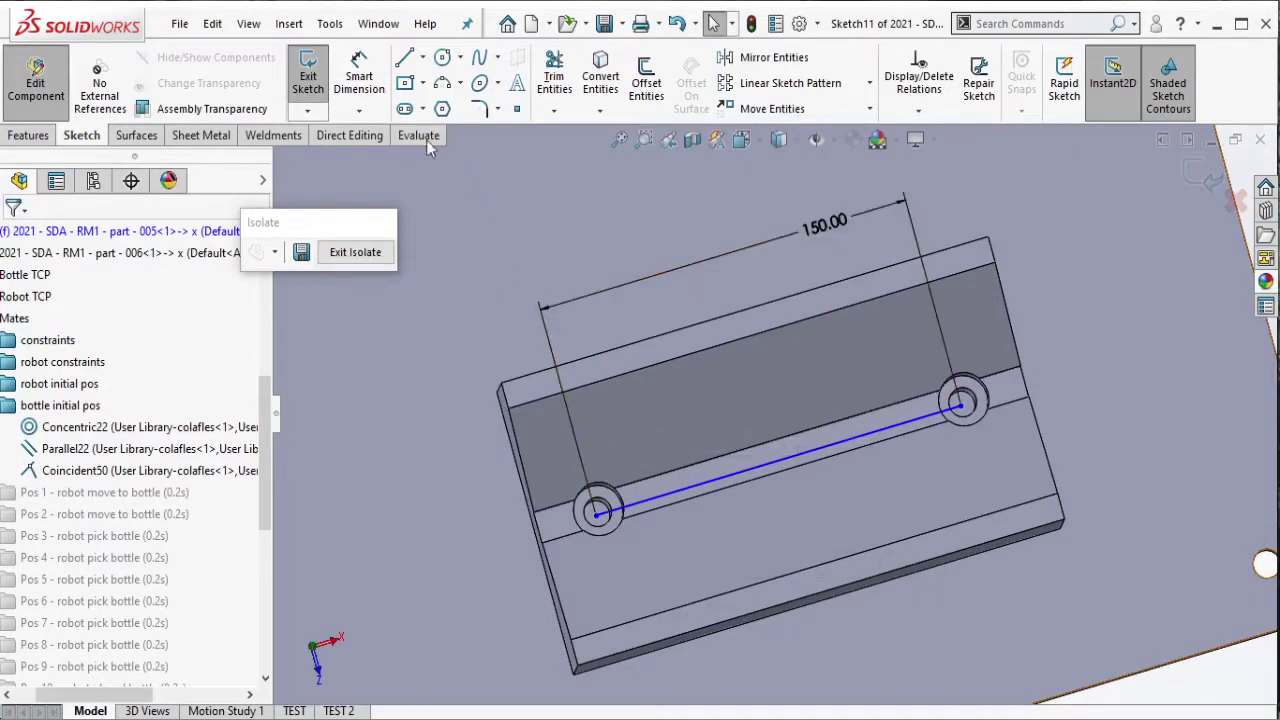
Step: Dimension the hole line 310 mm from the plate reference point
left_click(359, 80)
left_click(596, 514)
scroll(619, 283, "up", 3)
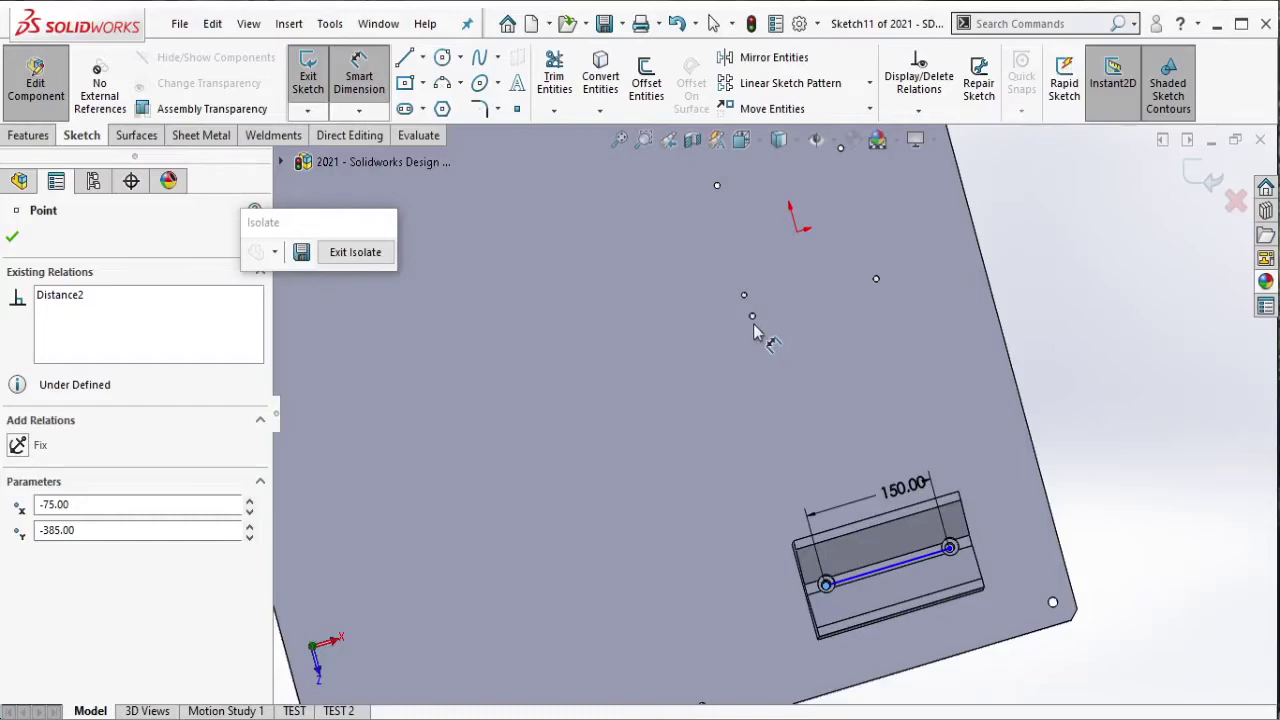
left_click(770, 456)
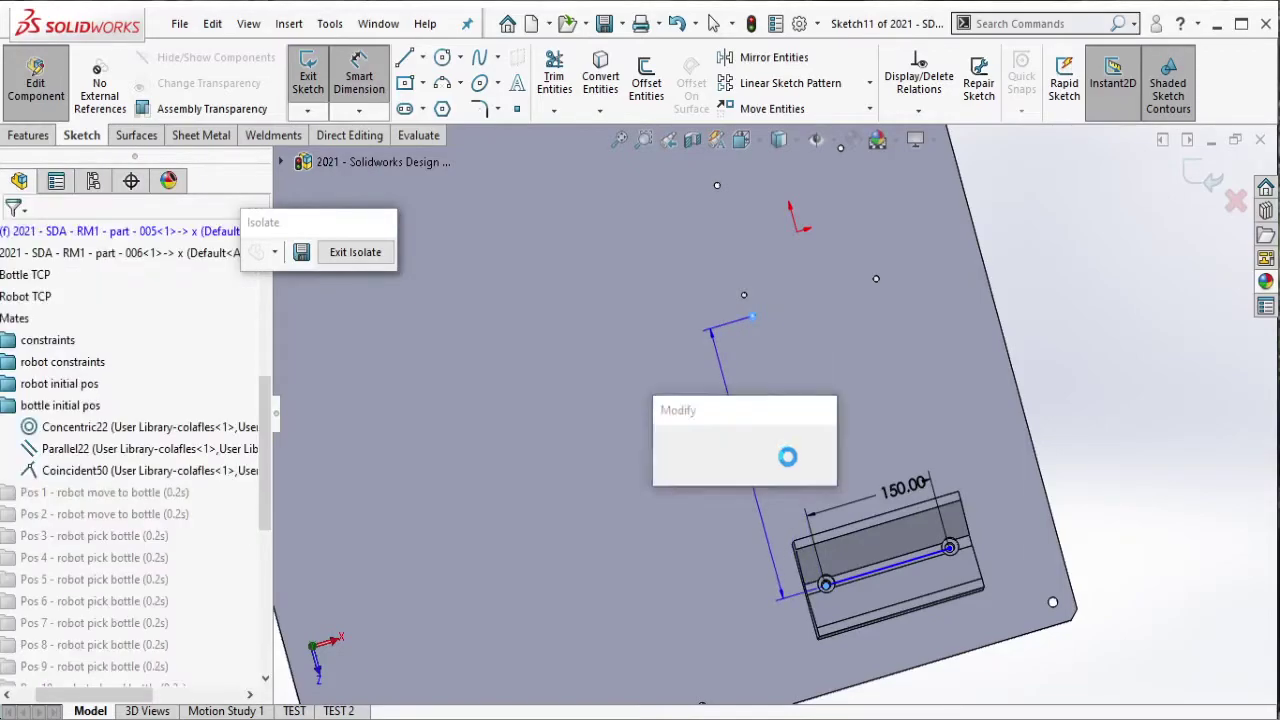
key("Return")
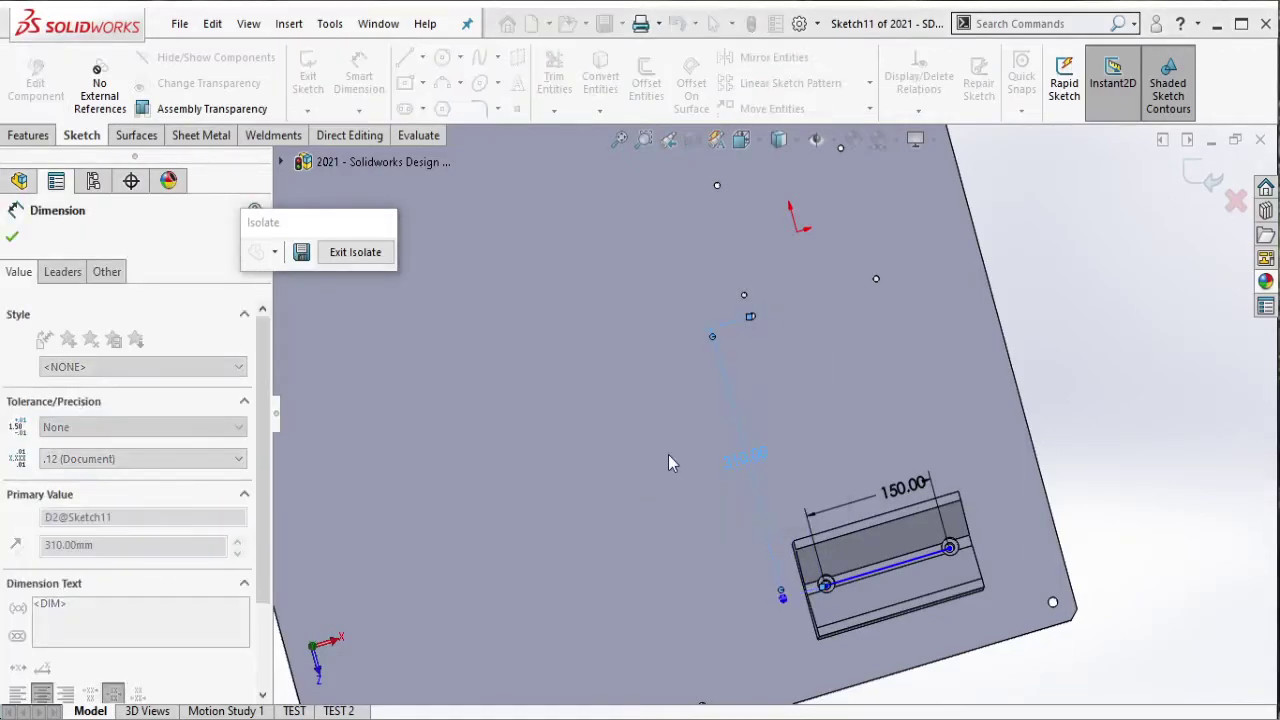
scroll(772, 338, "down", 1)
scroll(755, 322, "down", 1)
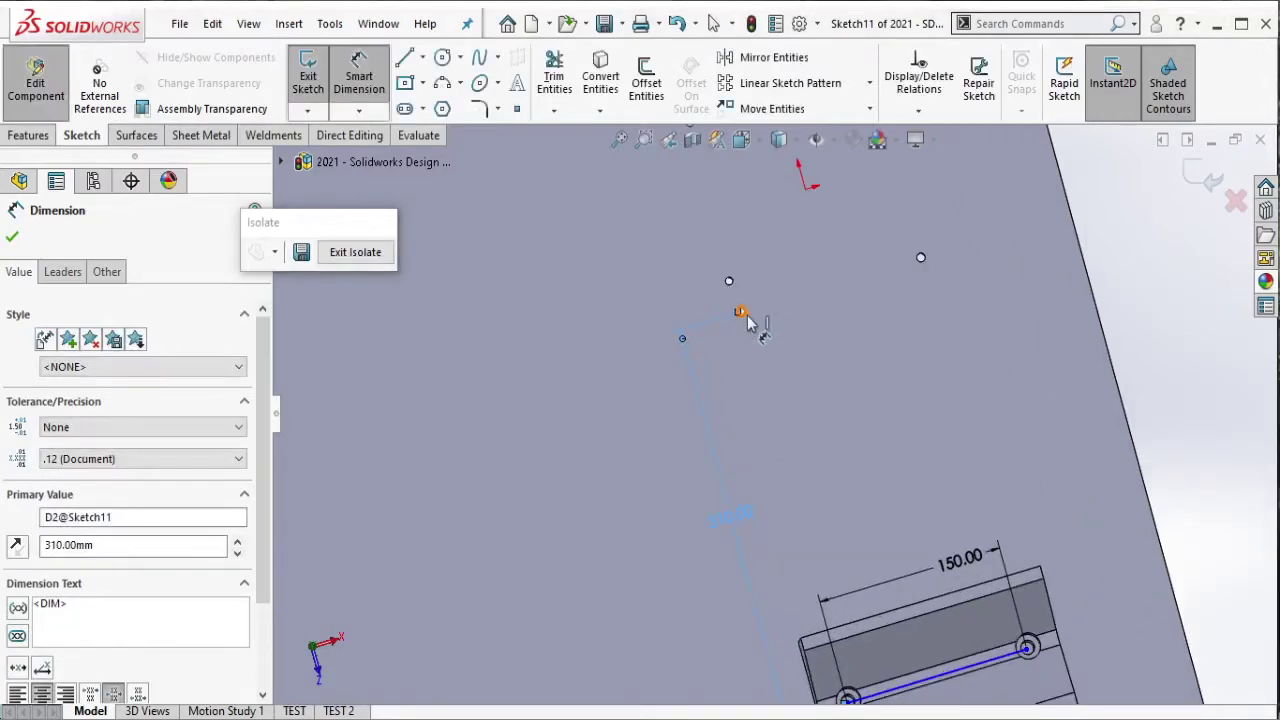
scroll(891, 511, "up", 2)
scroll(948, 597, "down", 4)
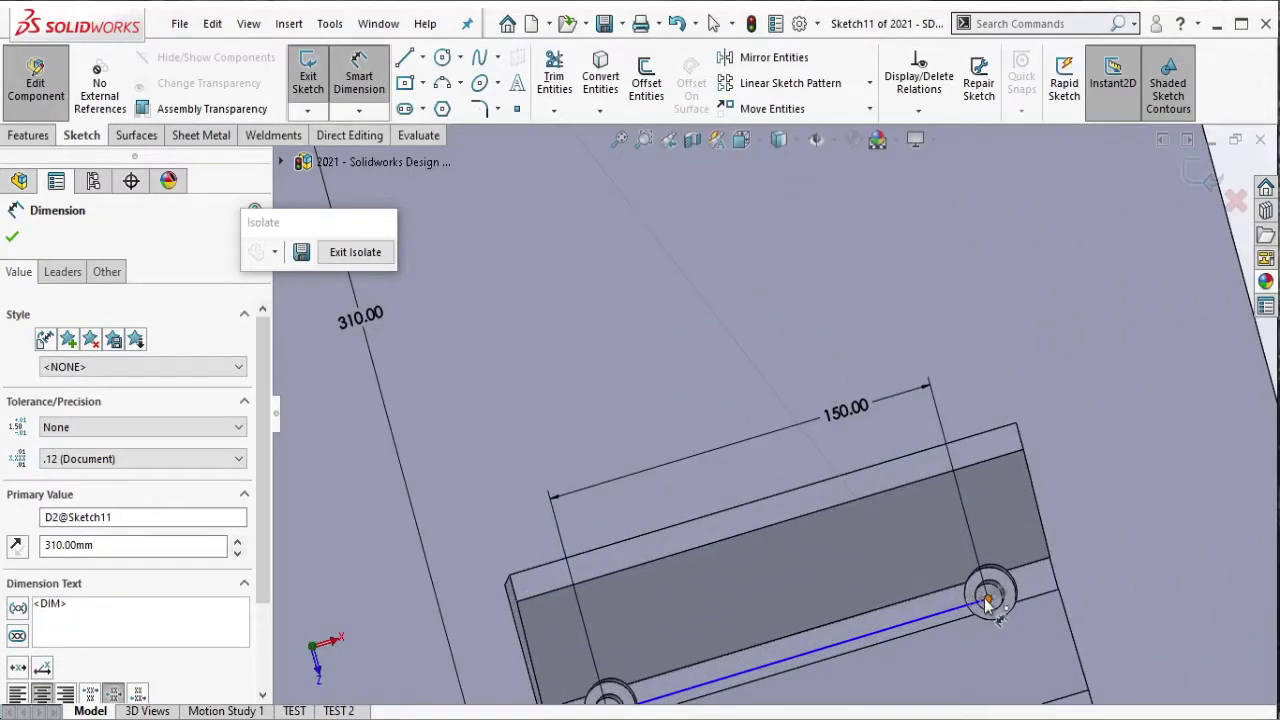
Step: Add 150 mm dimensions to the right hole centre and top point, then exit the sketch
left_click(987, 600)
scroll(726, 414, "up", 2)
scroll(746, 430, "down", 1)
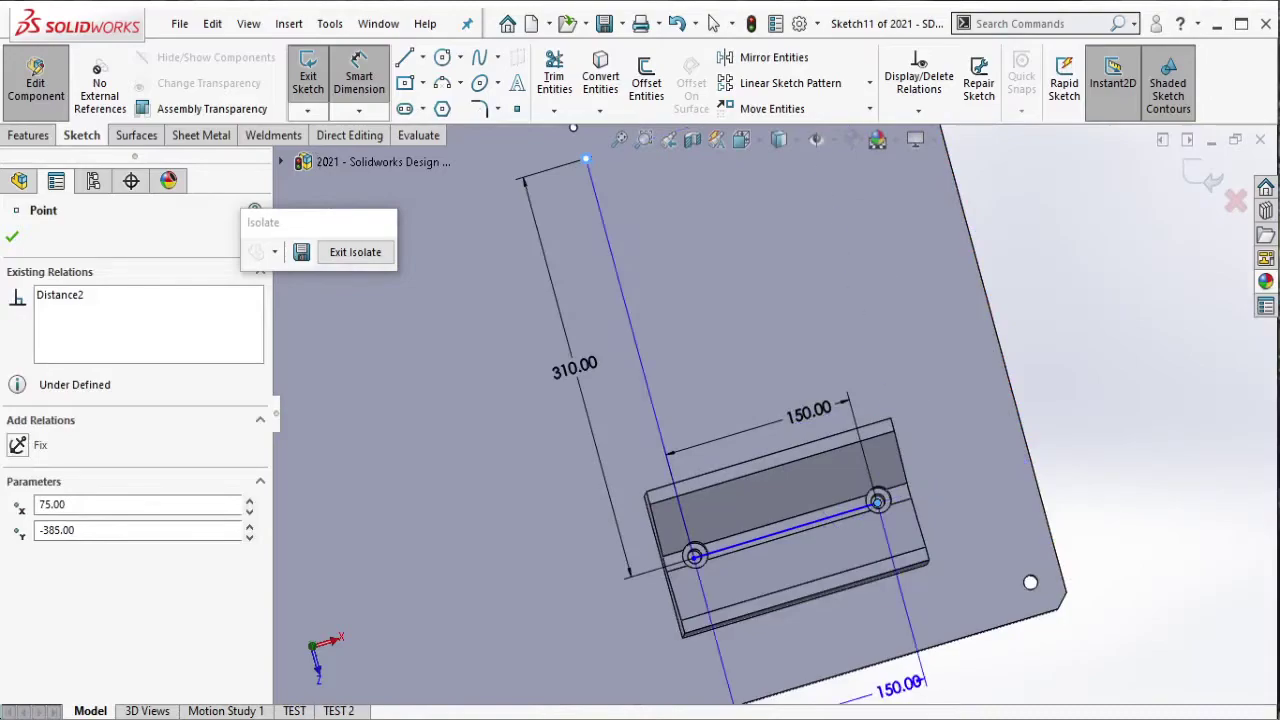
double_click(893, 688)
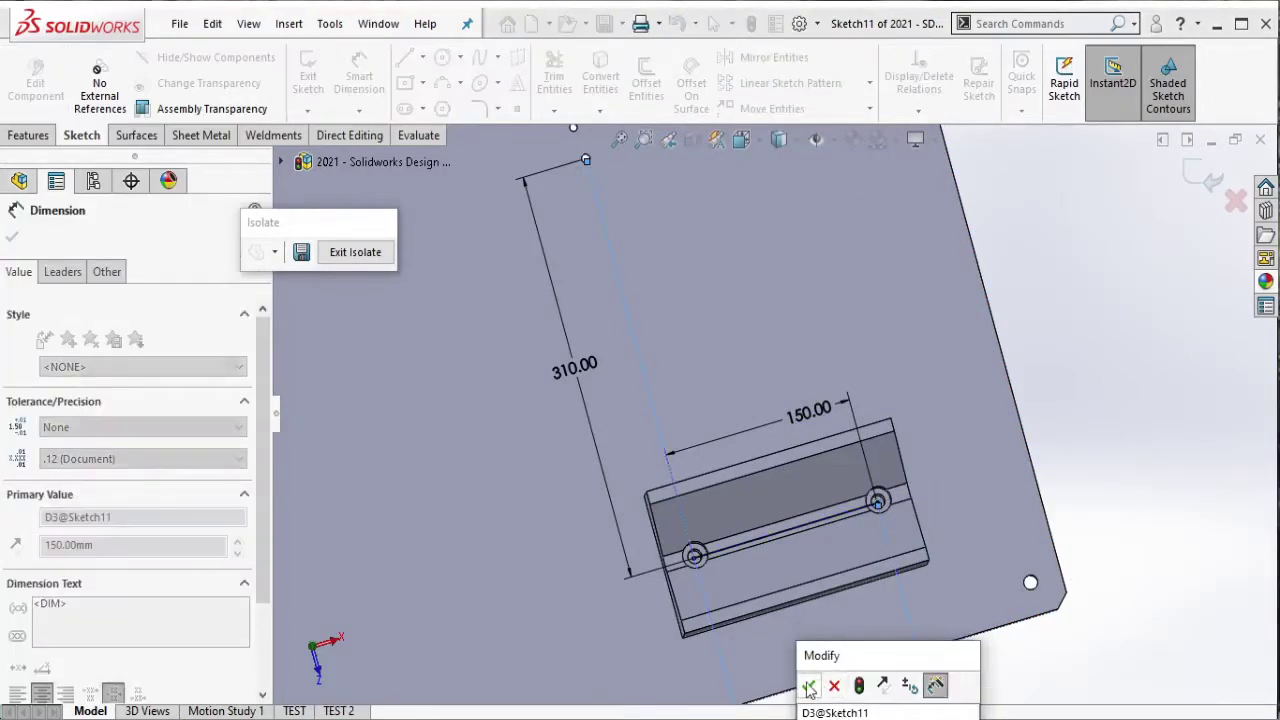
key("Return")
key("Escape")
scroll(858, 650, "up", 1)
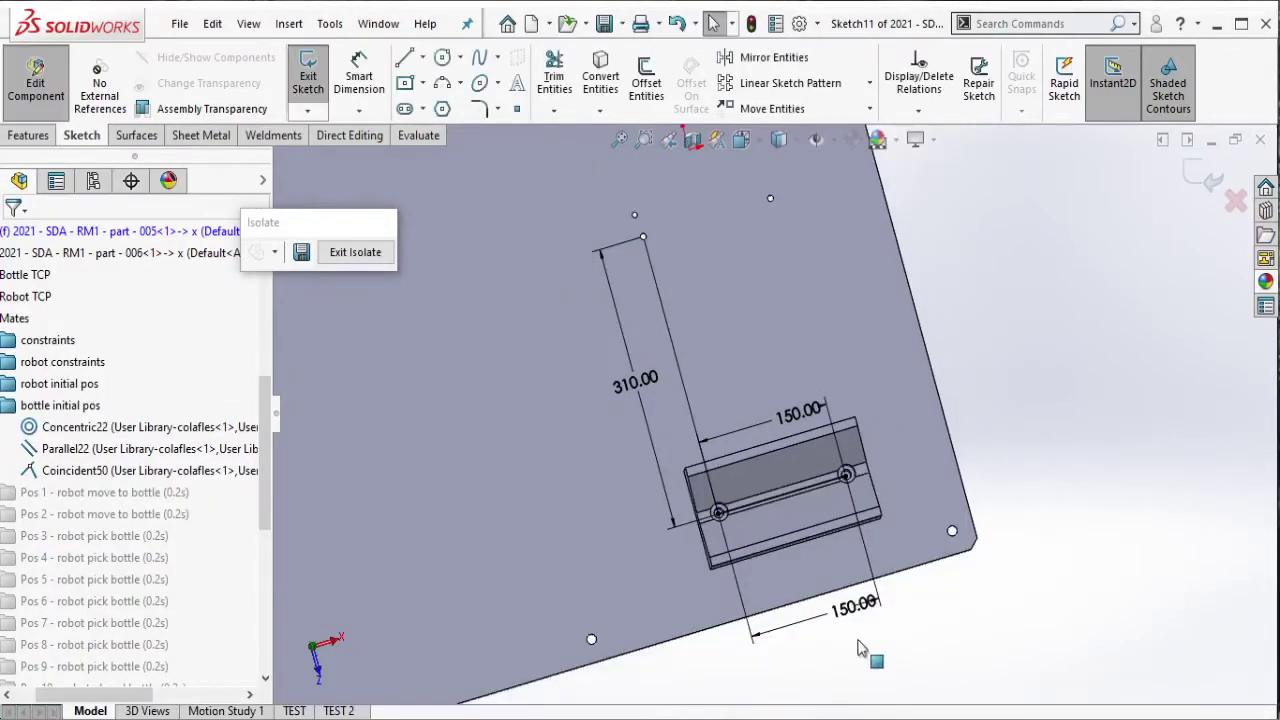
left_click_drag(786, 363, 983, 609)
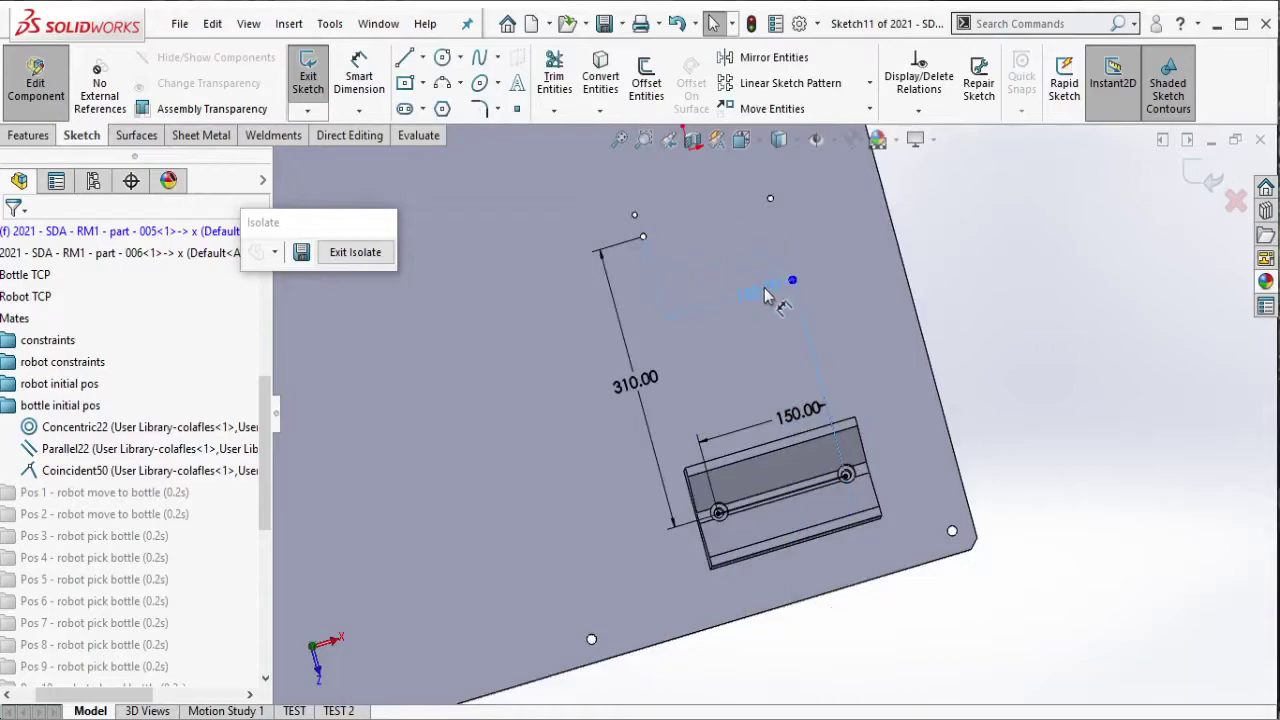
left_click(790, 281)
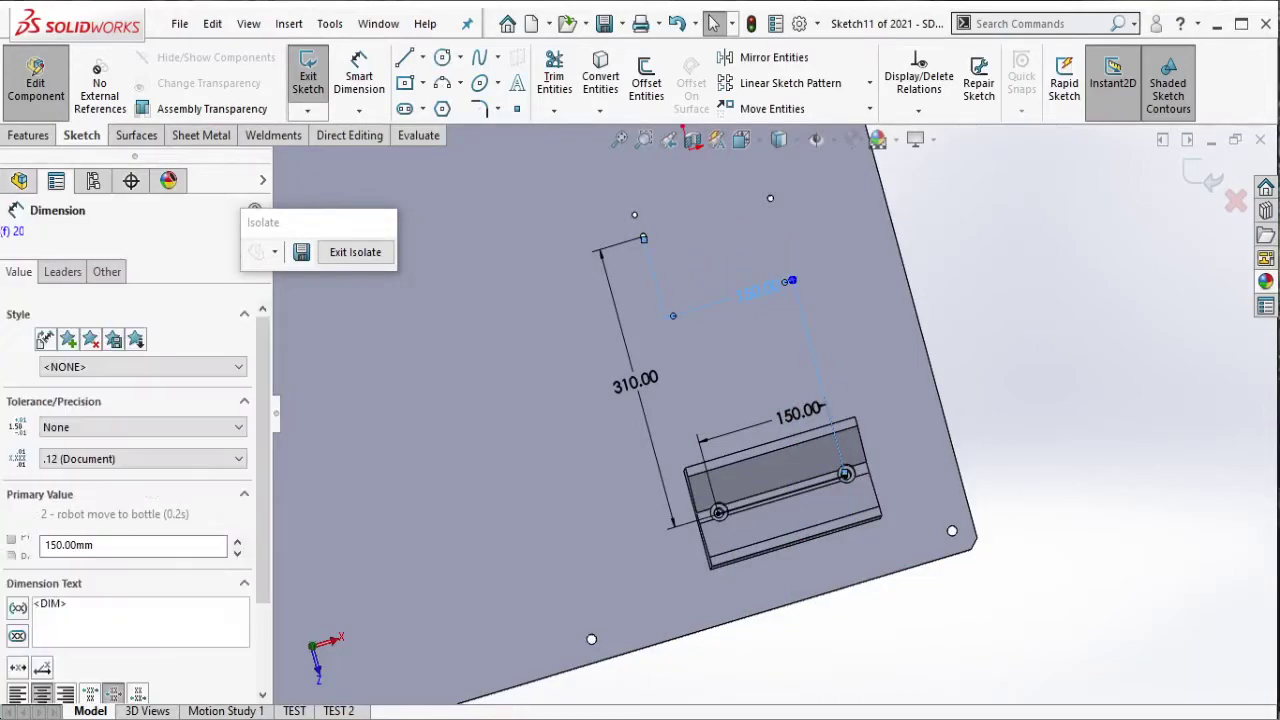
left_click(318, 84)
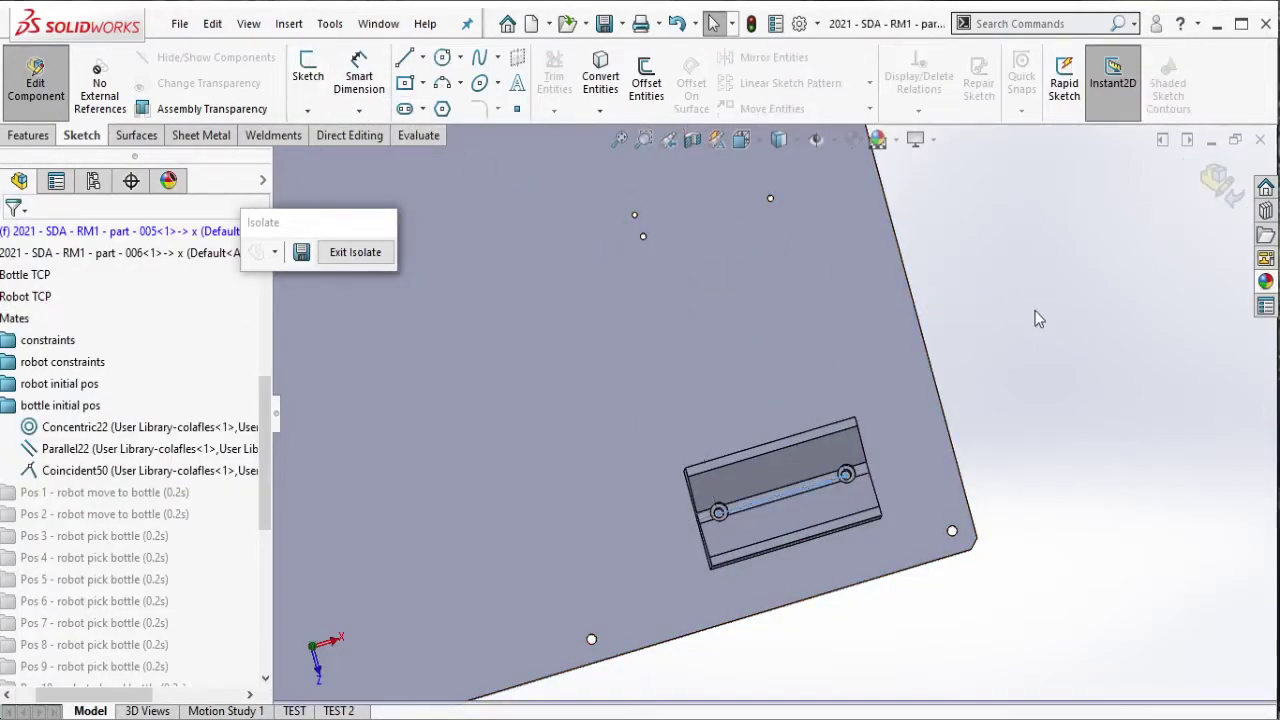
Step: Start a Hole Wizard on the plate face and place holes at both hole centres
left_click(30, 135)
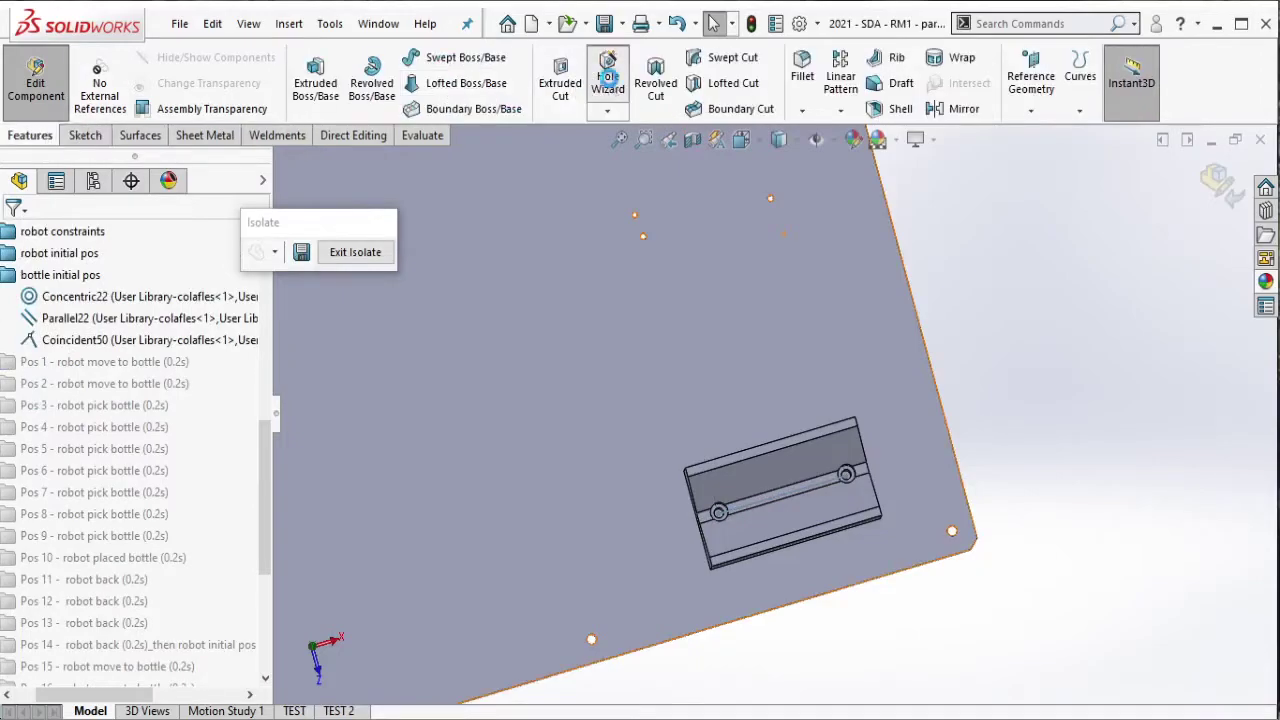
left_click(607, 76)
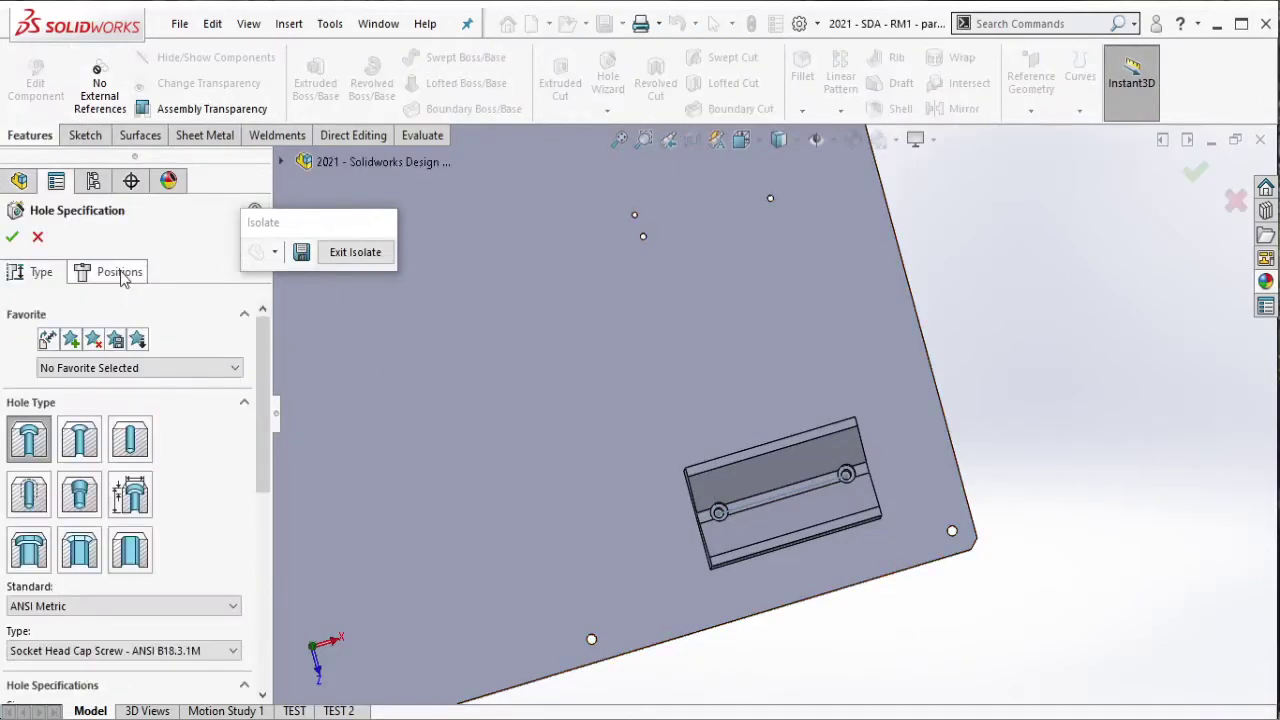
left_click(95, 273)
left_click(722, 560)
scroll(722, 560, "down", 3)
scroll(740, 465, "down", 3)
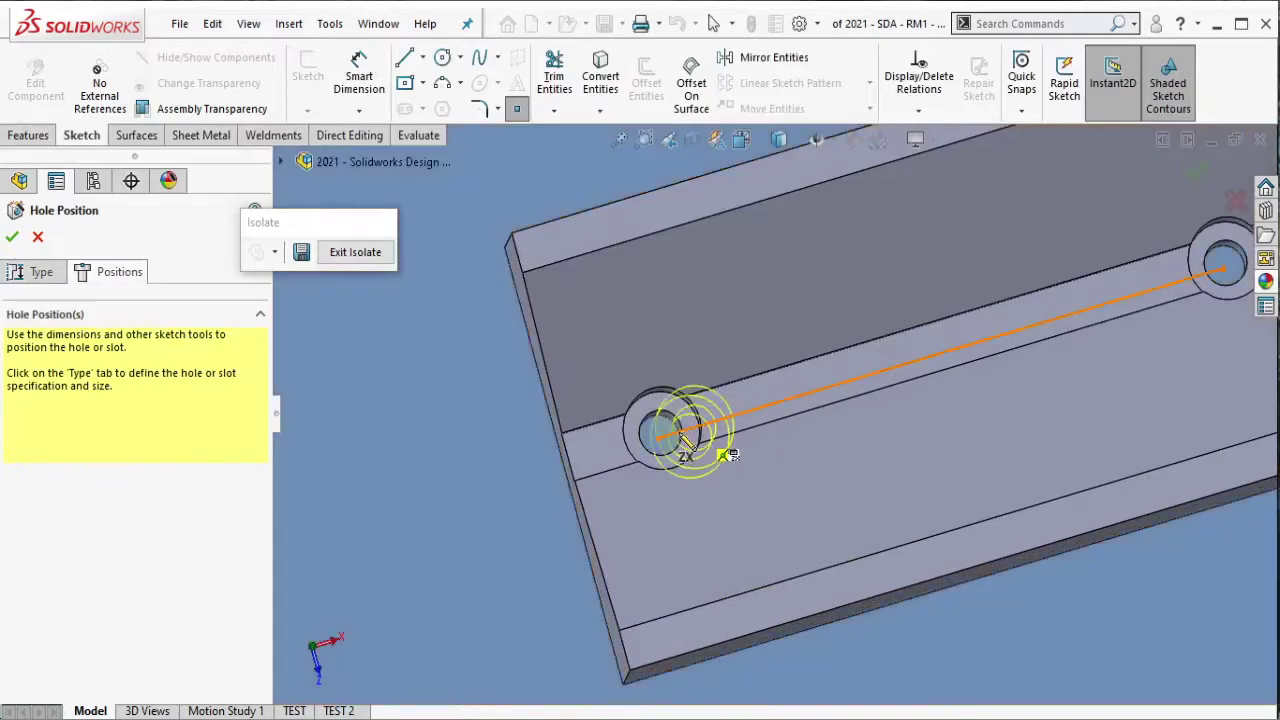
scroll(790, 432, "up", 3)
scroll(1140, 343, "down", 3)
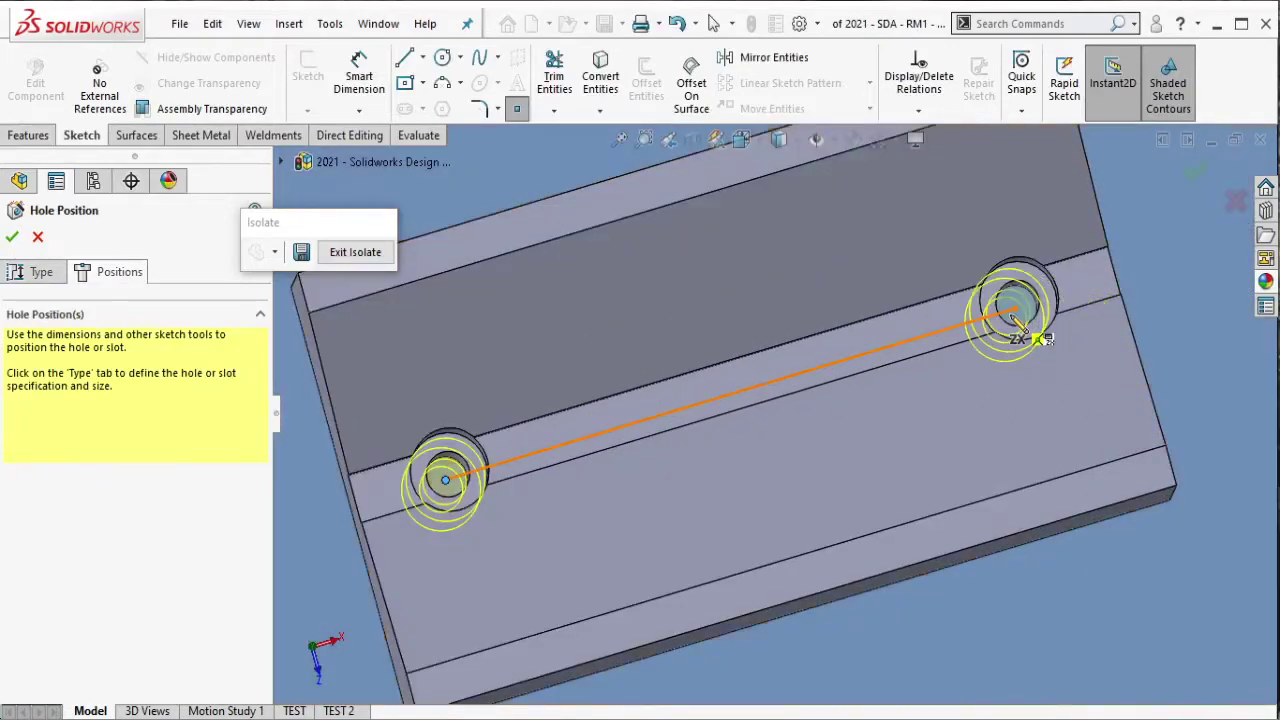
left_click(1044, 334)
scroll(880, 386, "up", 3)
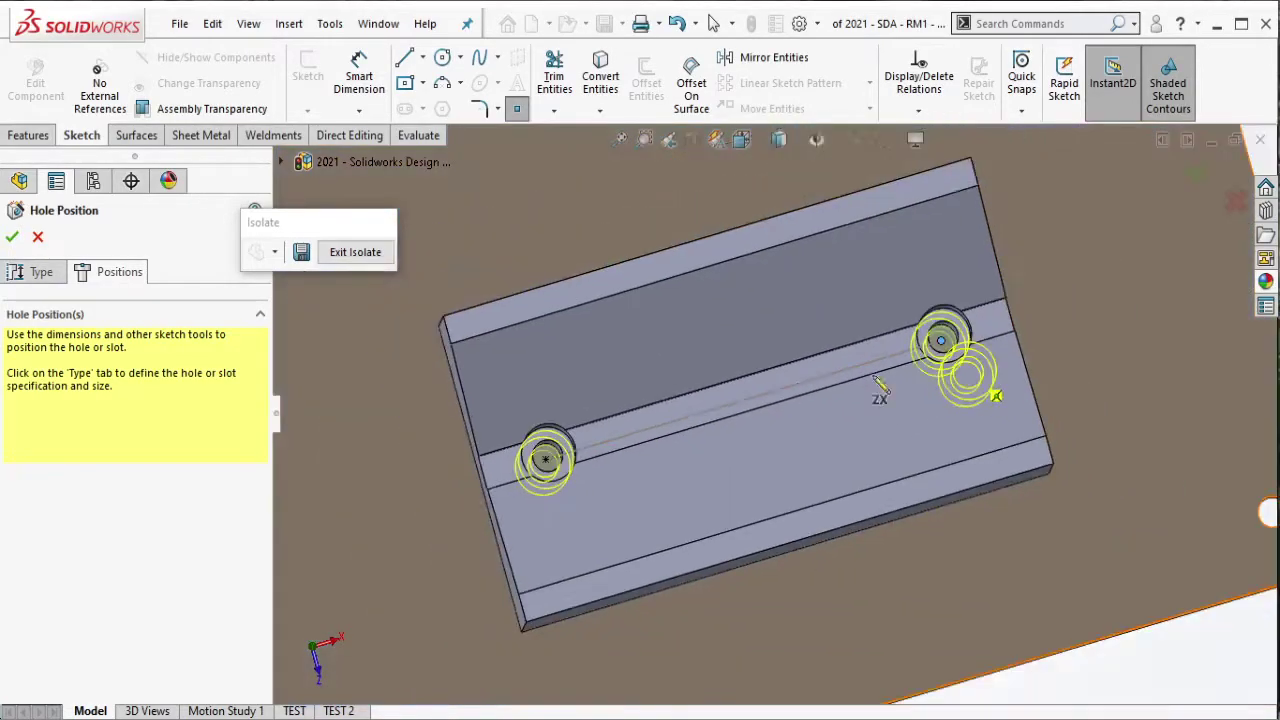
Step: Make them M10x1.5 bottoming tapped Through All holes with the default tap drill size
left_click(41, 272)
left_click(28, 493)
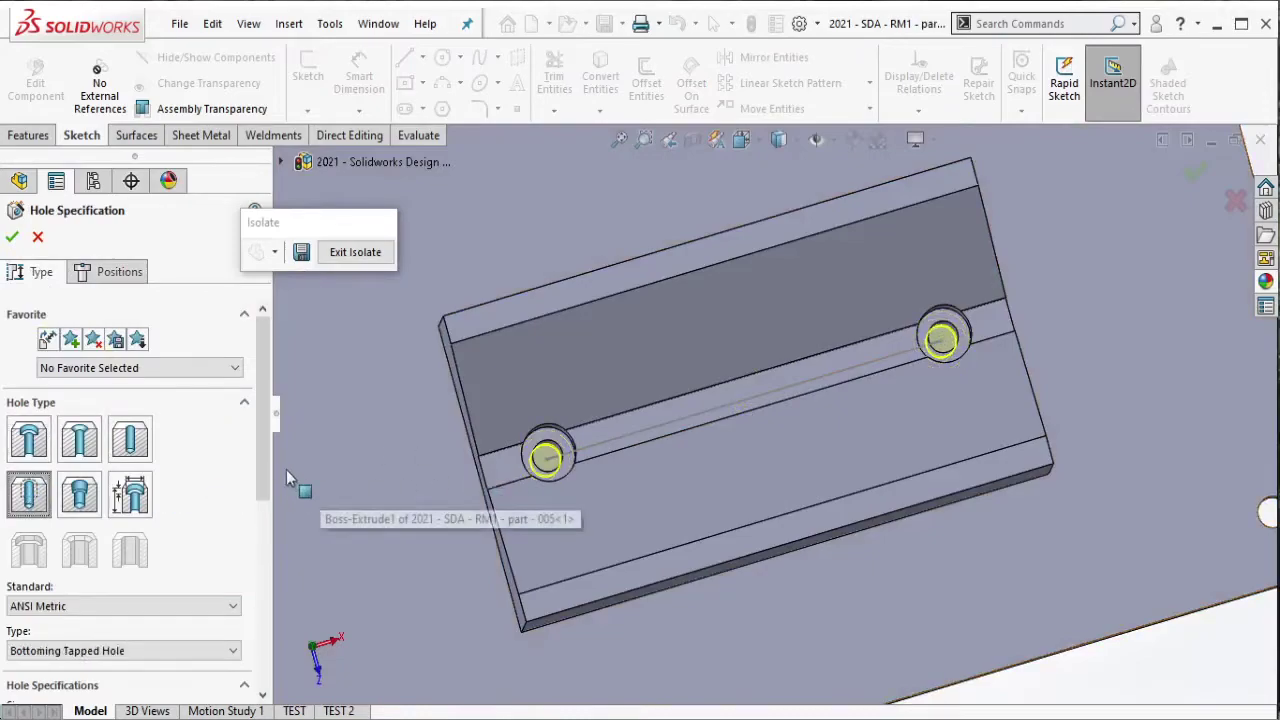
scroll(200, 500, "down", 3)
left_click(165, 621)
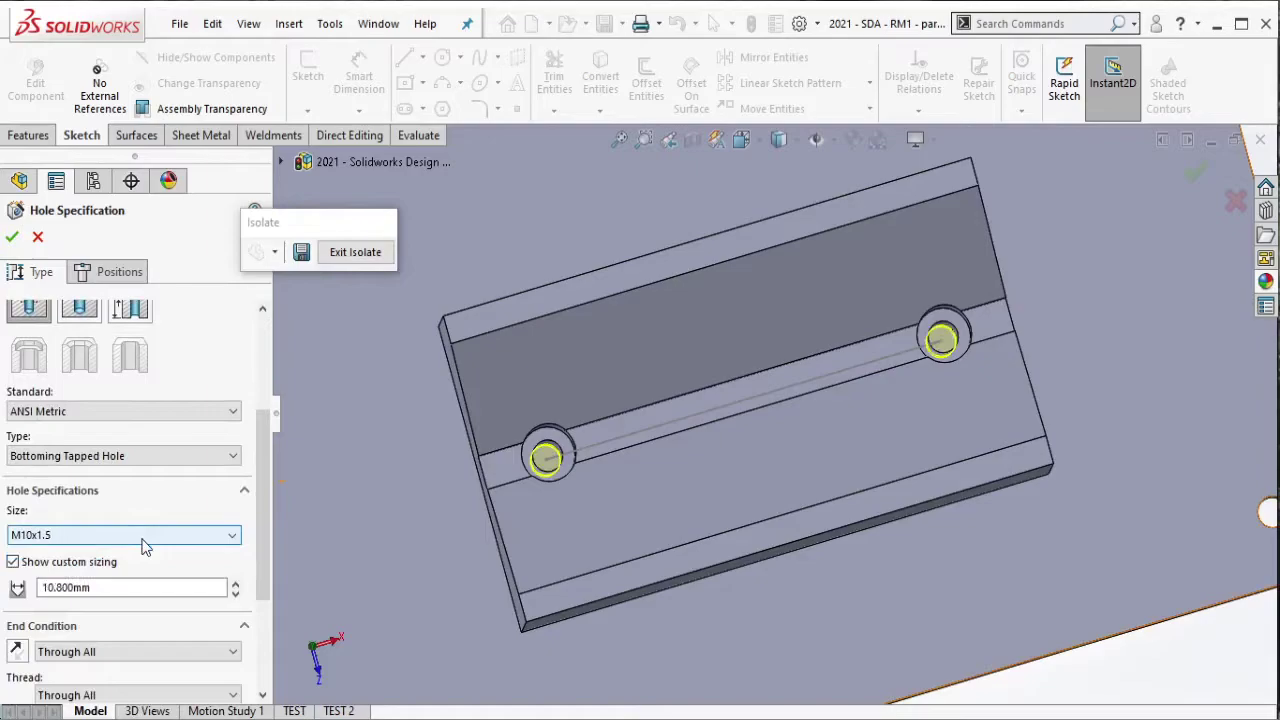
scroll(250, 520, "down", 2)
scroll(225, 478, "down", 1)
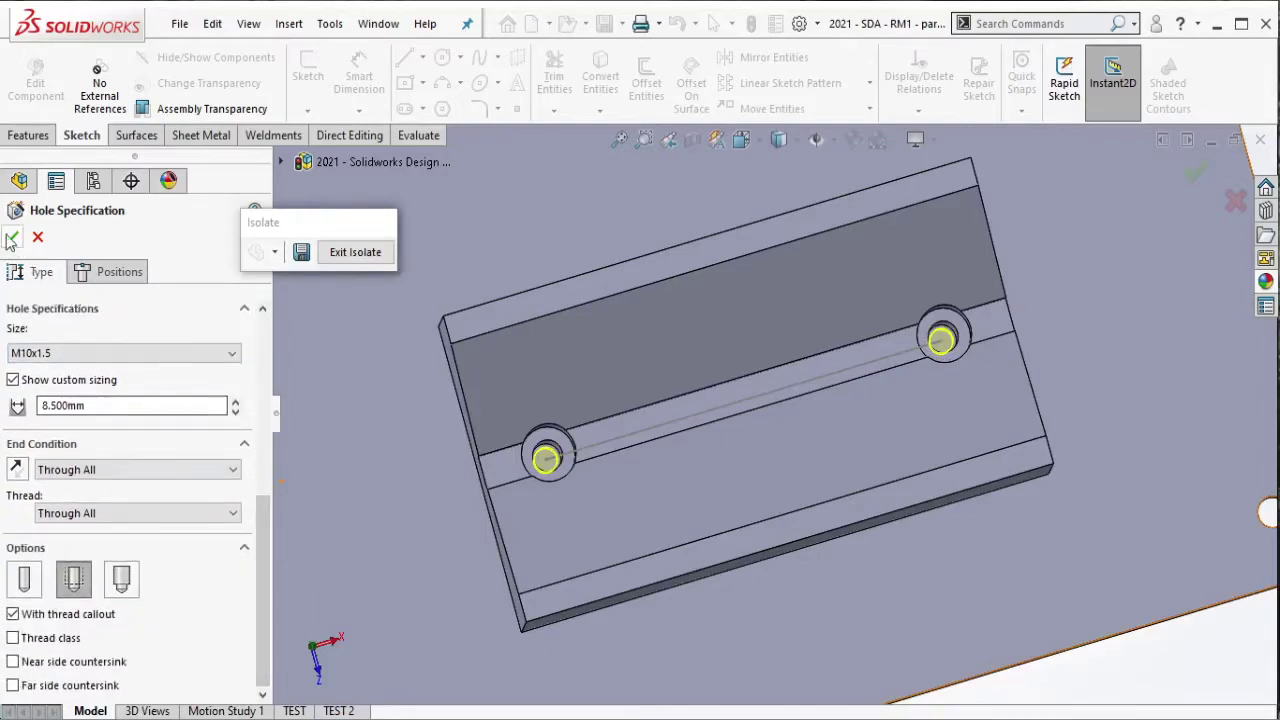
Step: Create the plate's tapped holes and exit component editing back to the whole assembly
left_click(673, 430)
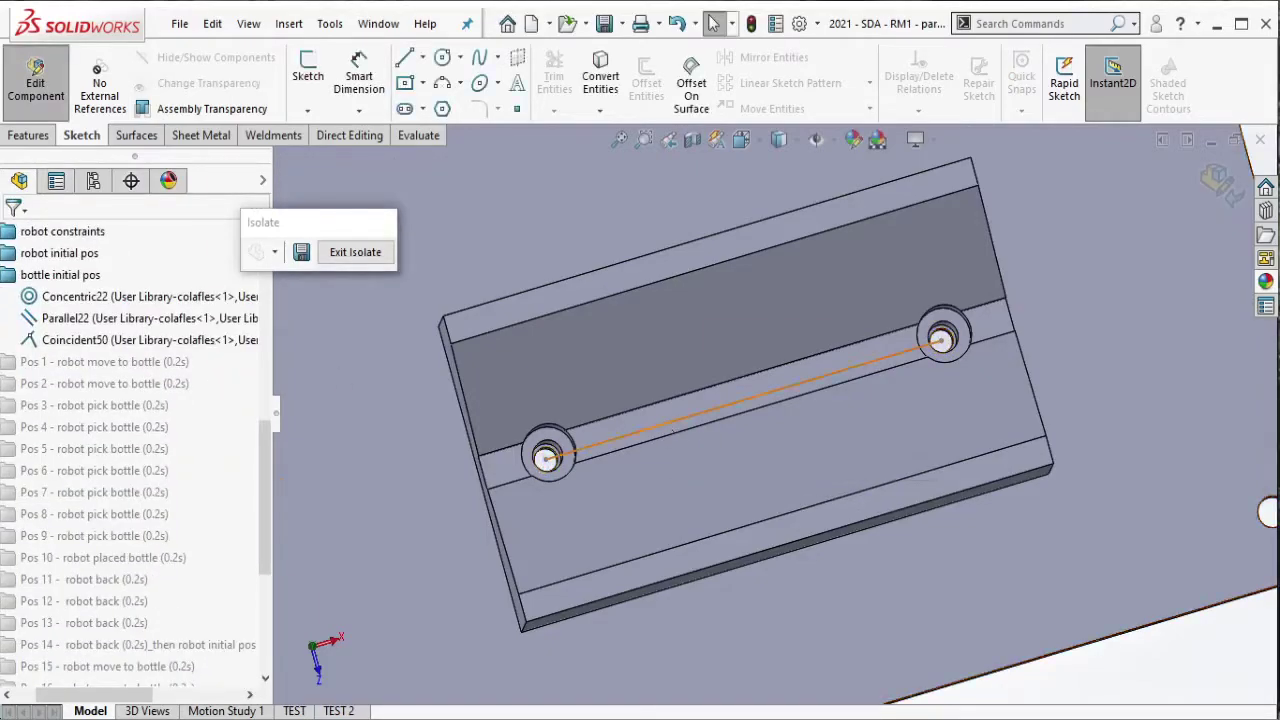
left_click(750, 368)
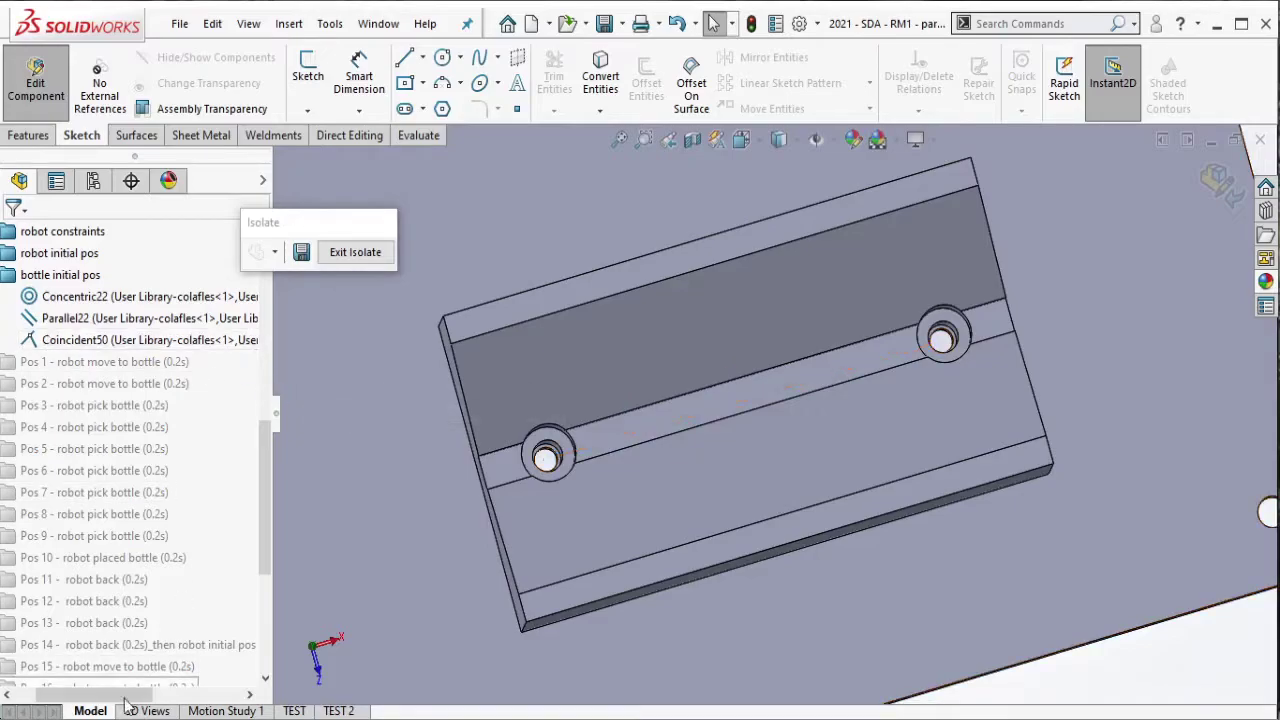
left_click_drag(125, 697, 53, 638)
left_click(30, 275)
scroll(143, 528, "down", 3)
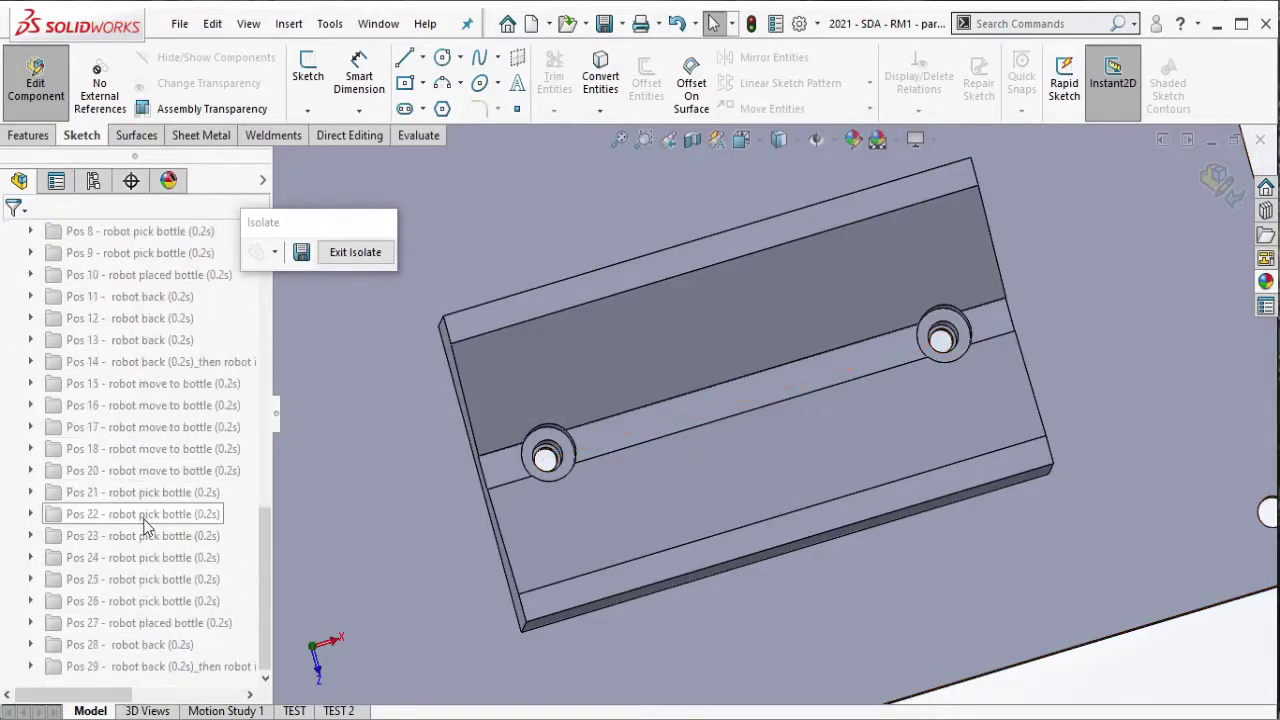
middle_click_drag(757, 400, 805, 213)
left_click(36, 80)
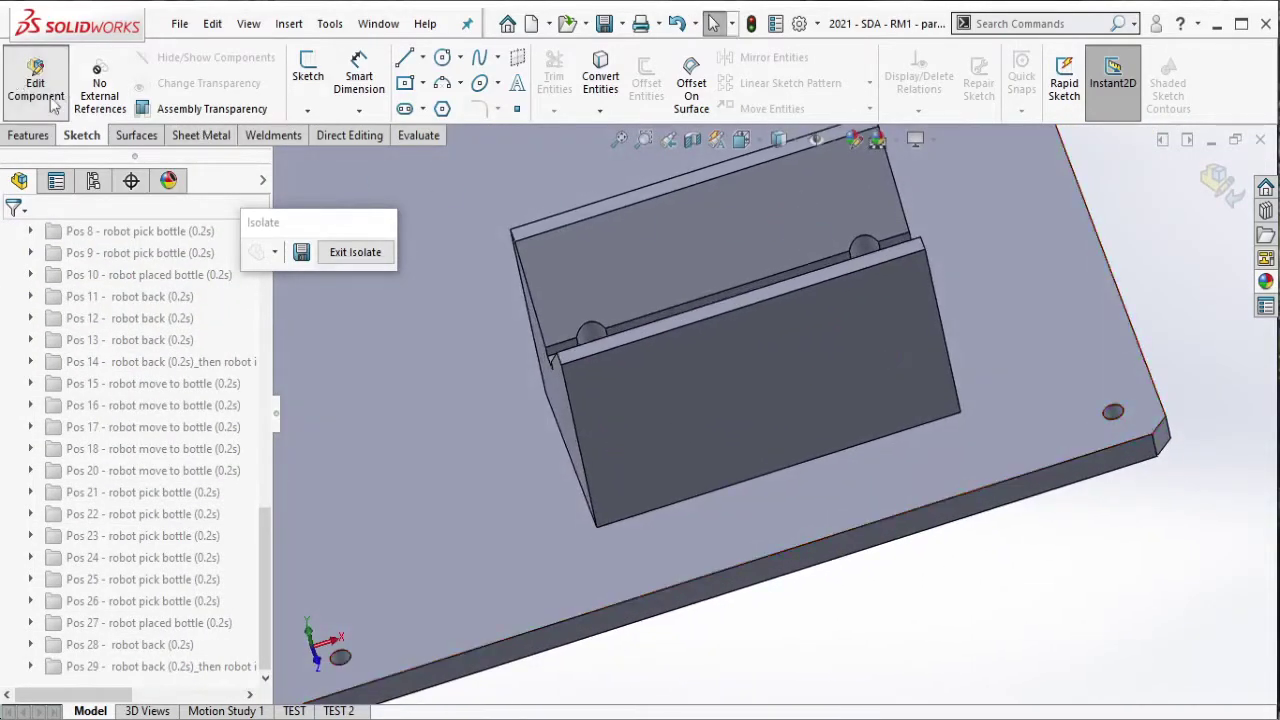
left_click(389, 446)
scroll(140, 450, "up", 10)
scroll(140, 450, "down", 3)
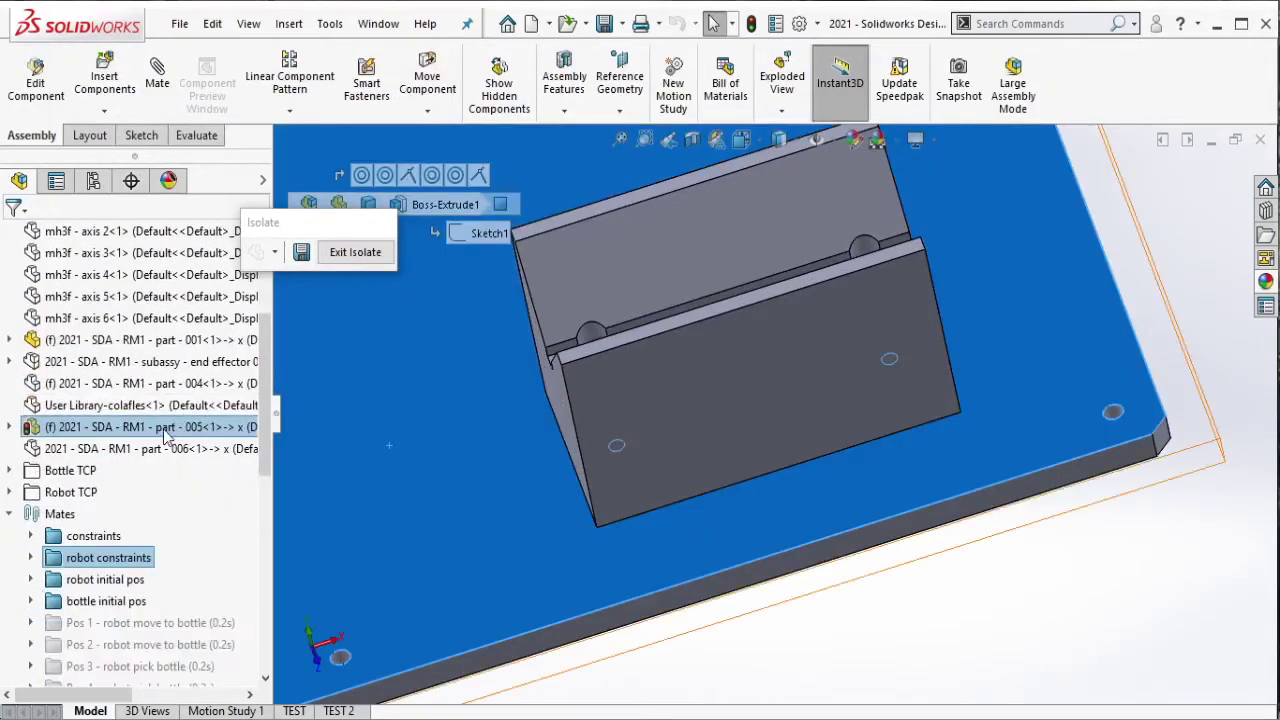
Step: Check the holder block's external references, float it, and drag it over the plate holes
right_click(150, 427)
left_click(230, 501)
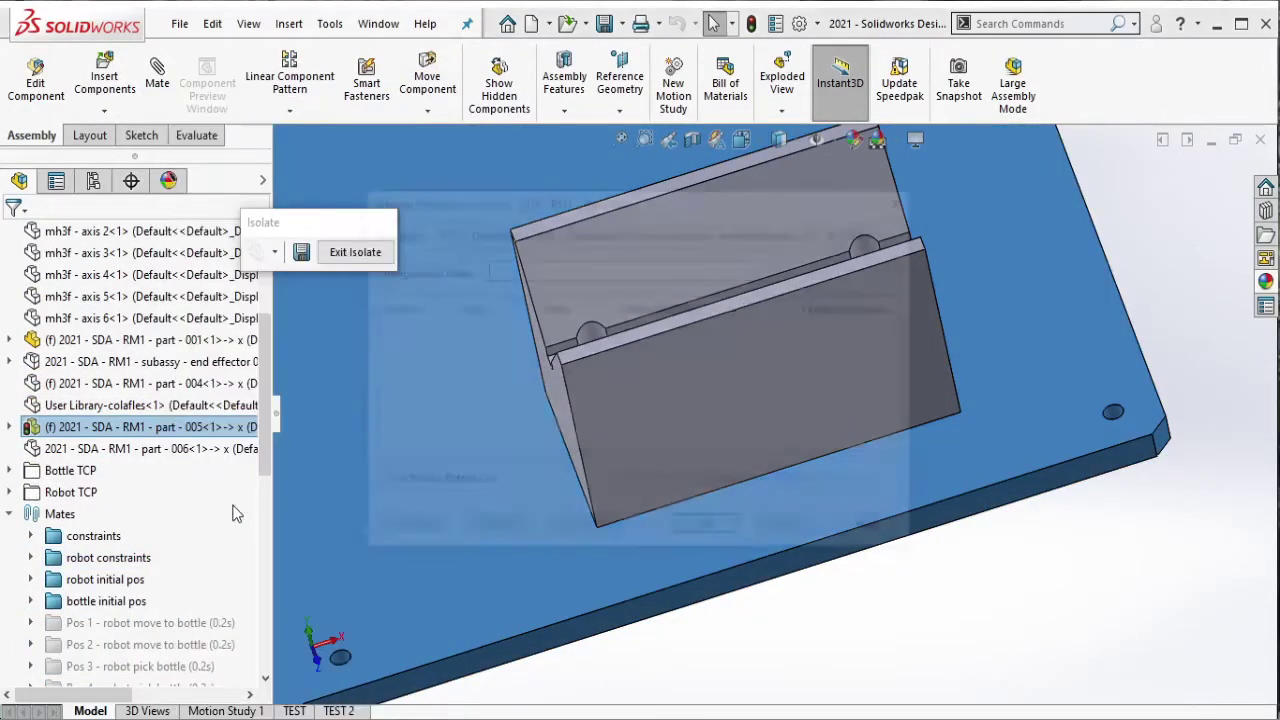
left_click(698, 535)
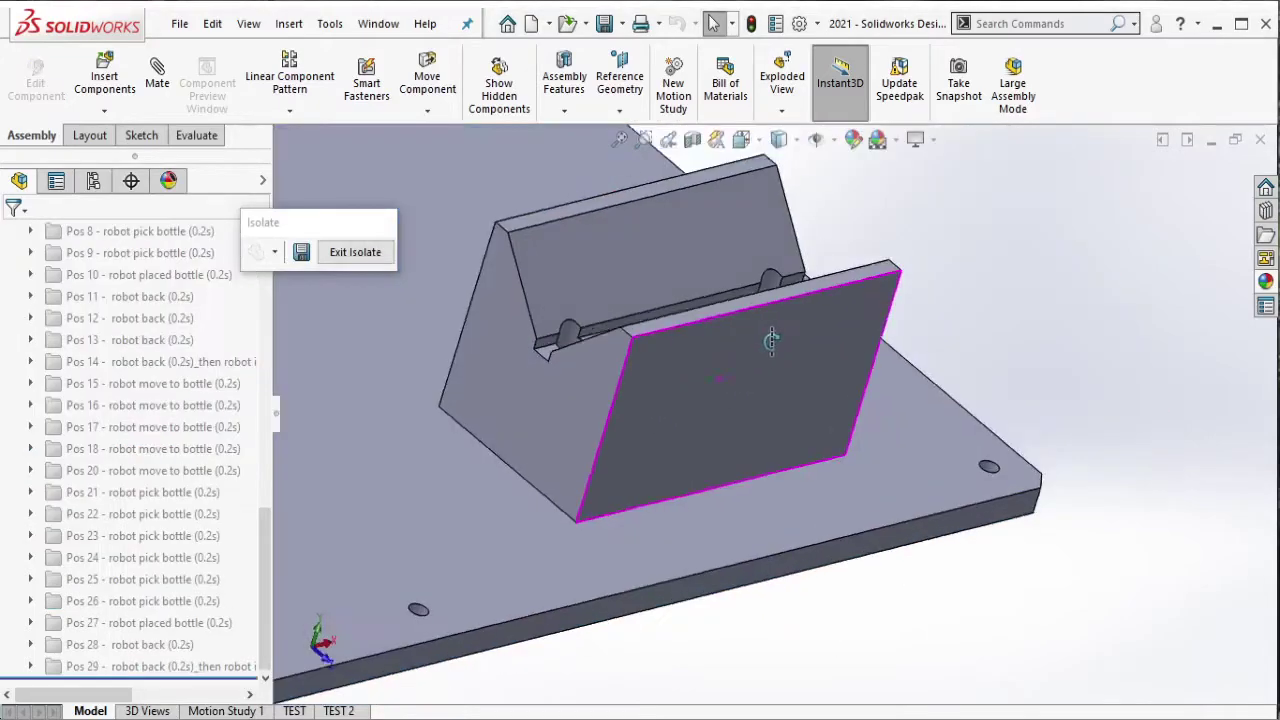
left_click(741, 361)
left_click(792, 312)
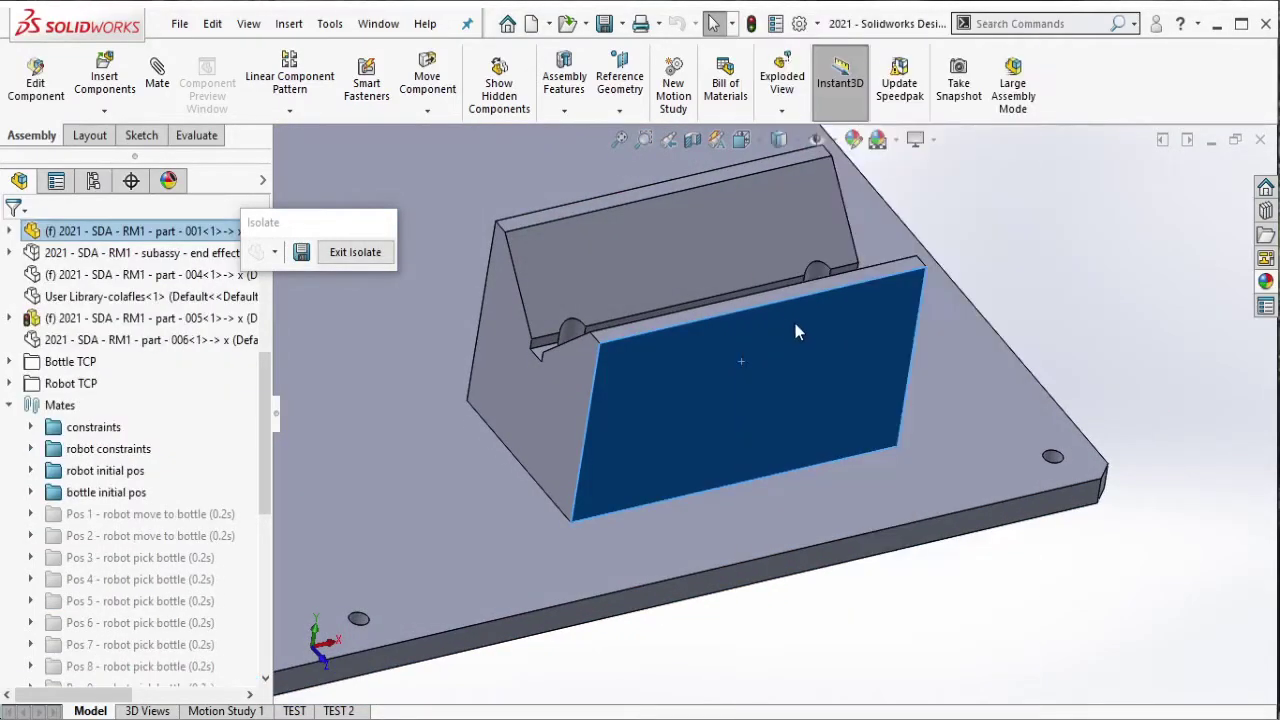
left_click_drag(794, 324, 845, 242)
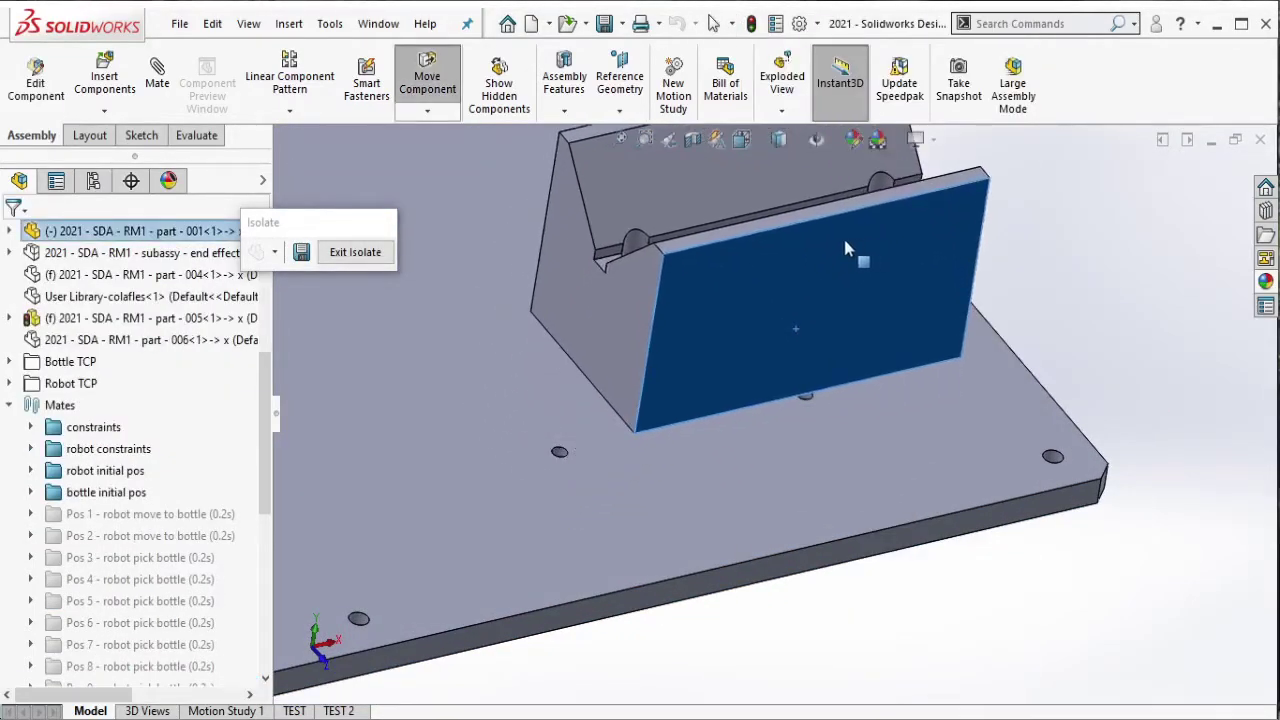
left_click(641, 247)
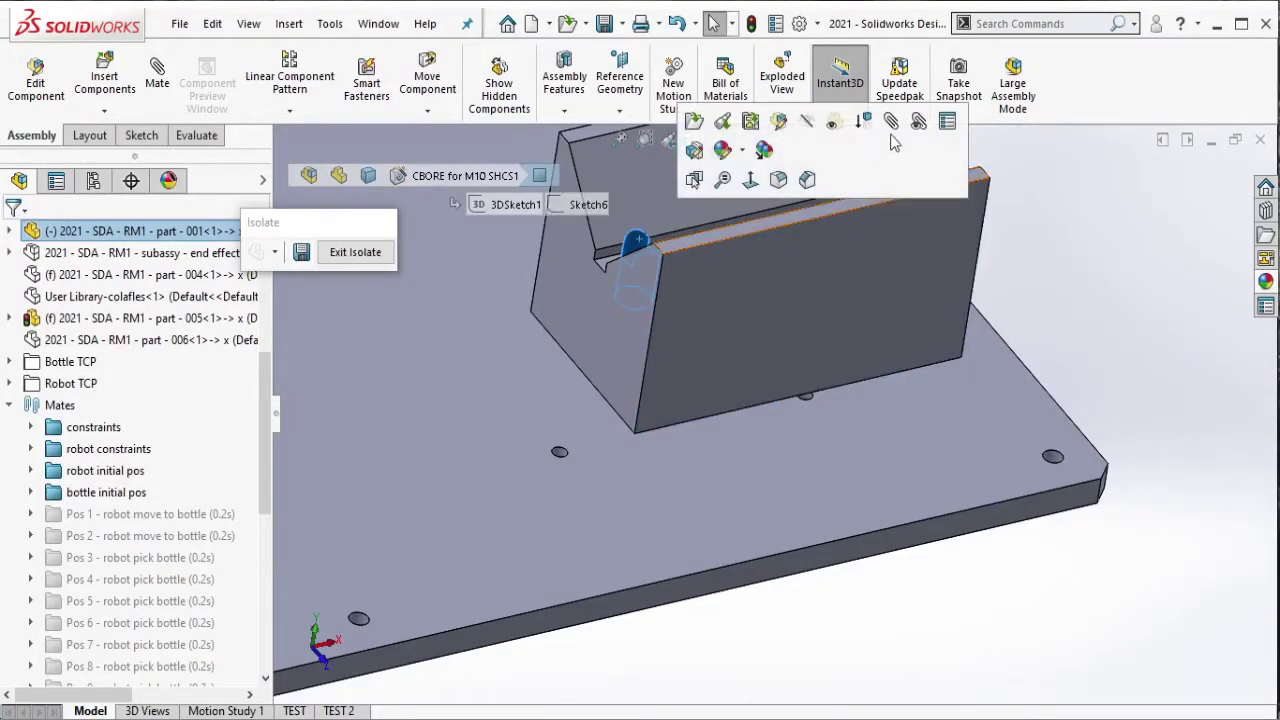
Step: Add two concentric mates aligning the block's counterbore holes with the plate's tapped holes
key("m")
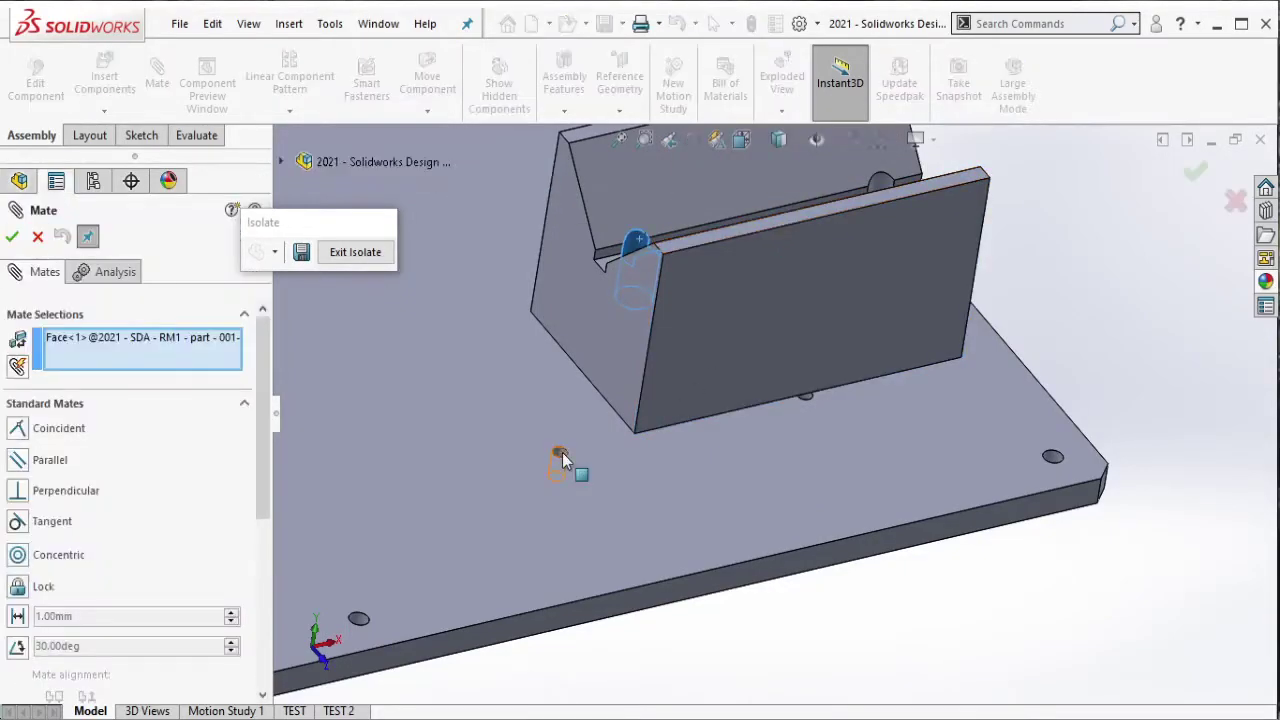
left_click(561, 453)
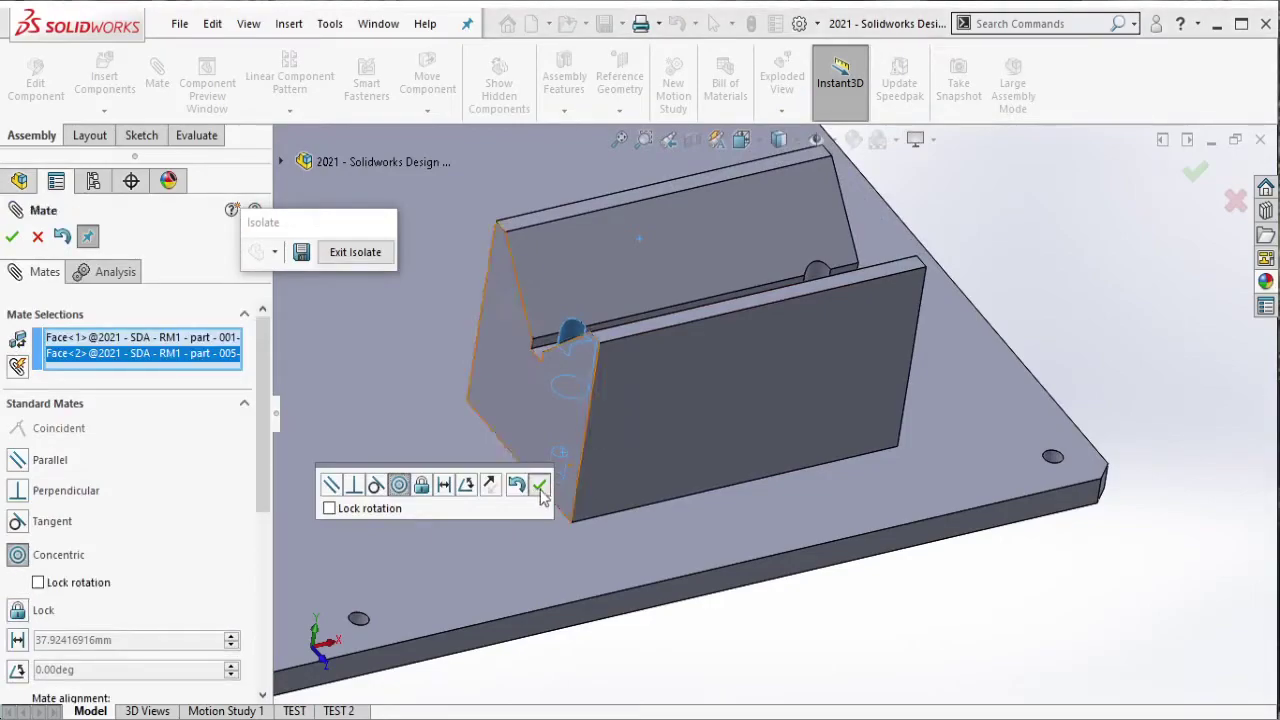
left_click(540, 486)
left_click_drag(747, 432, 808, 230)
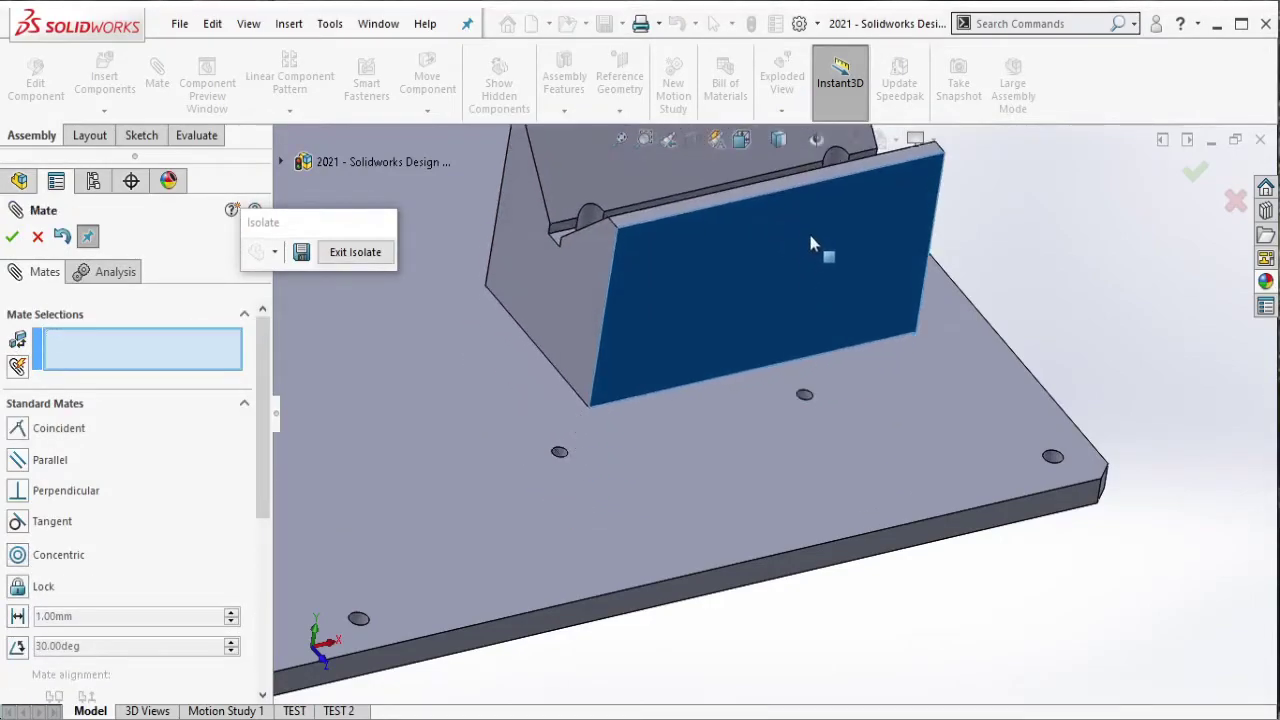
left_click(806, 402)
left_click_drag(806, 409, 825, 238)
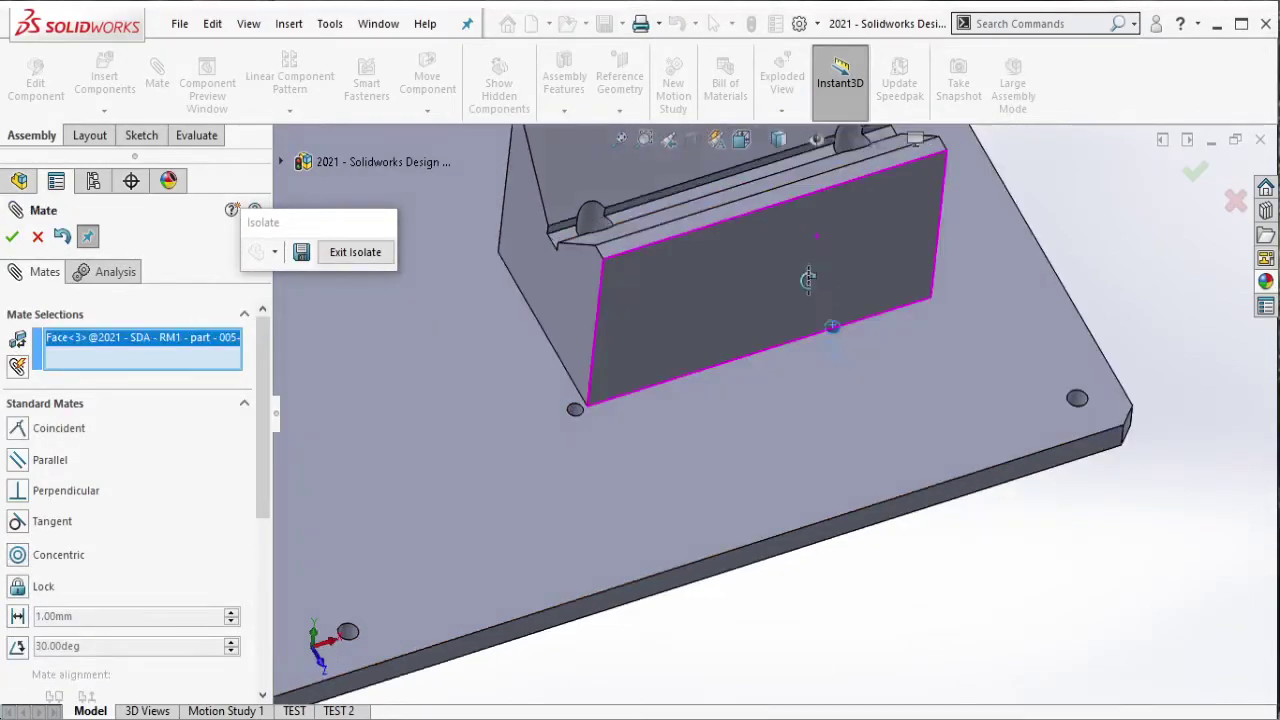
left_click(825, 245)
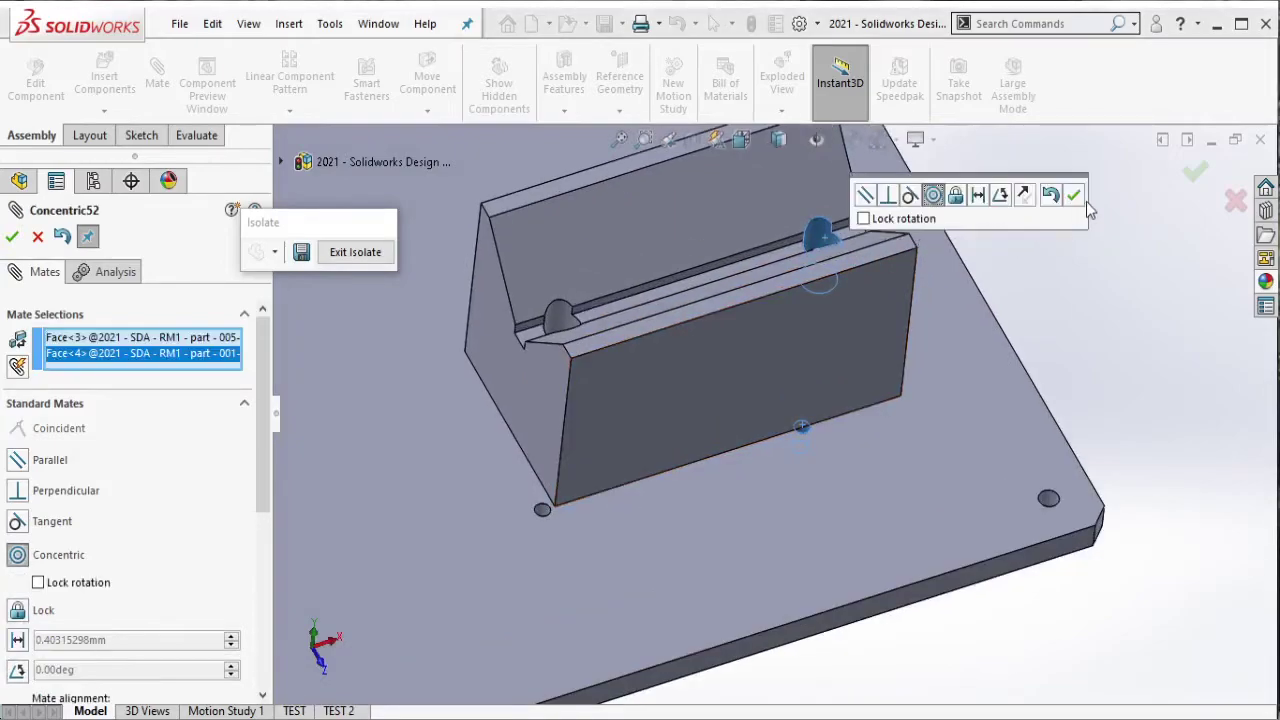
left_click(1068, 194)
Step: Add a coincident mate between the block's bottom face and the plate's top face
left_click(919, 462)
middle_click_drag(919, 462, 815, 305)
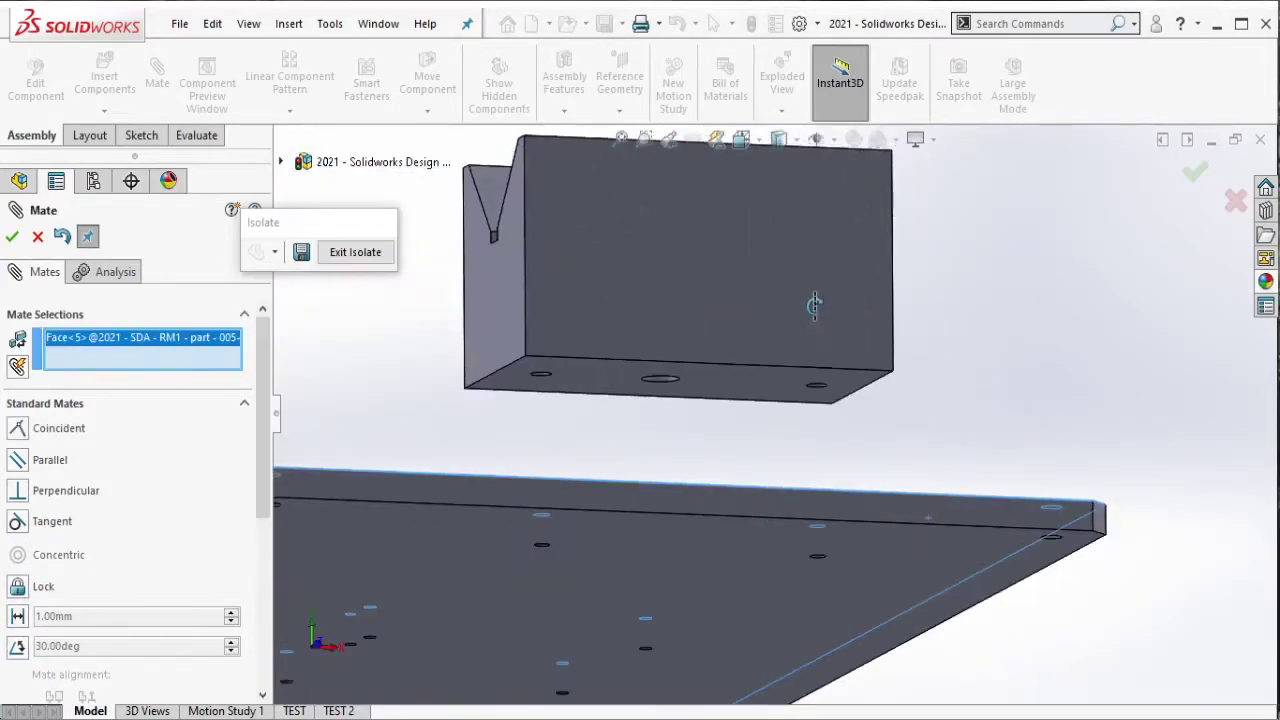
left_click(738, 398)
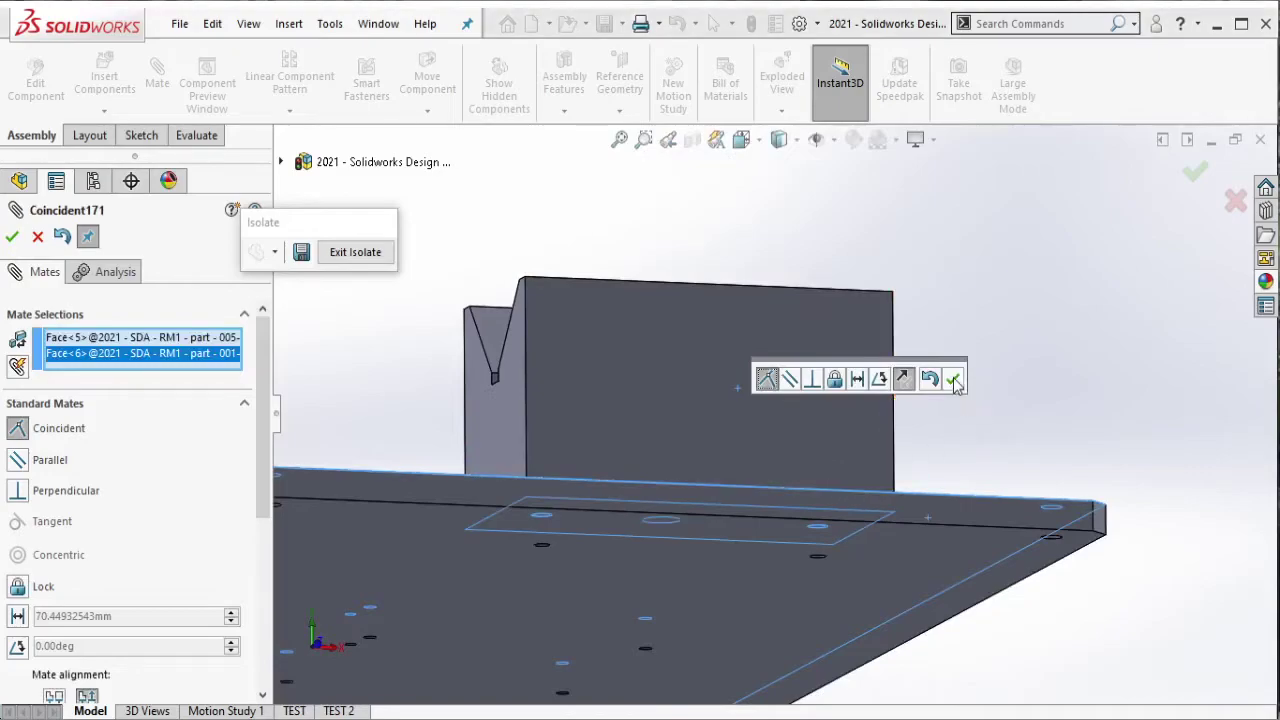
left_click(952, 378)
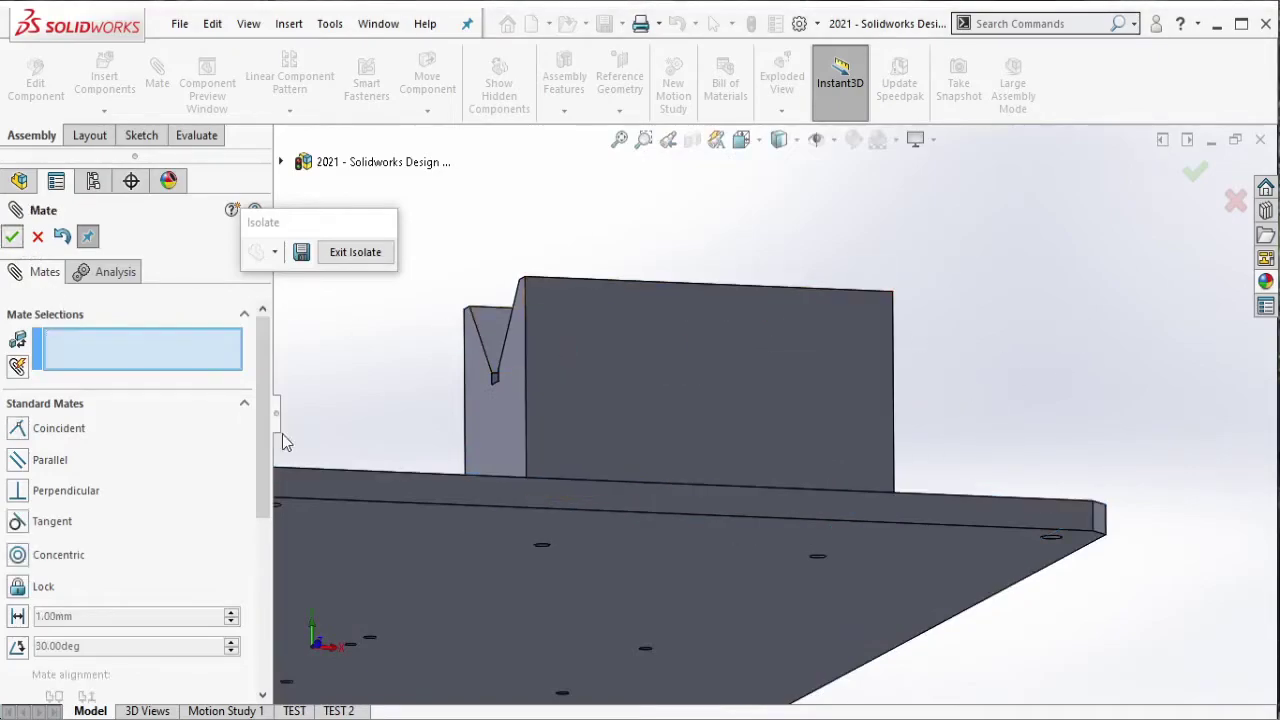
key("Return")
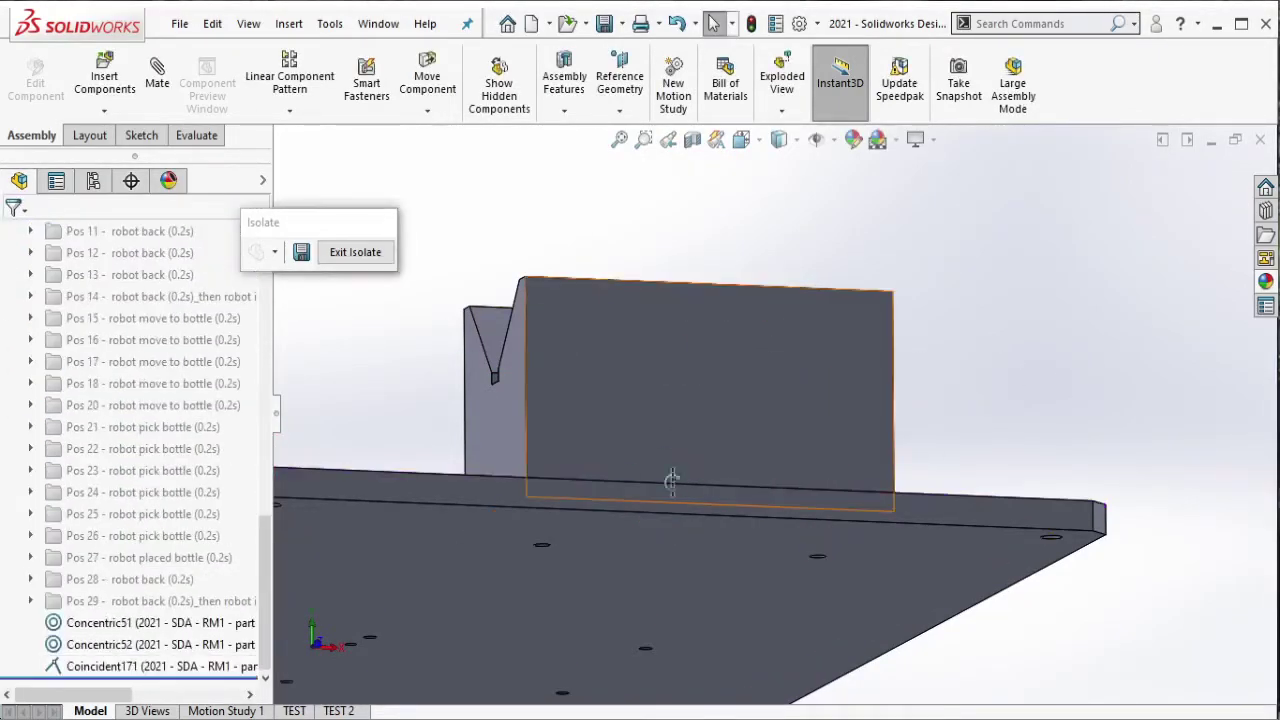
Step: Group Concentric51, Concentric52 and Coincident171 into Folder2 and move it into constraints
middle_click_drag(672, 482, 210, 582)
left_click(142, 666, "shift")
right_click(155, 660)
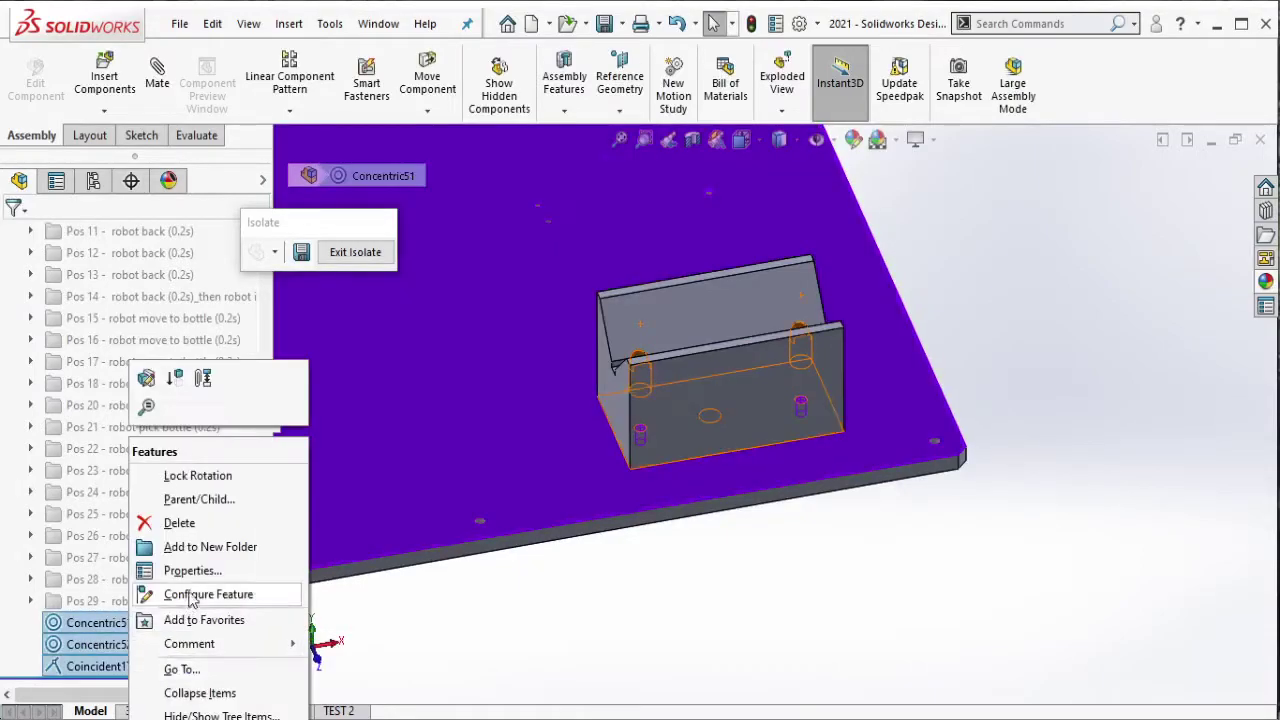
left_click(200, 463)
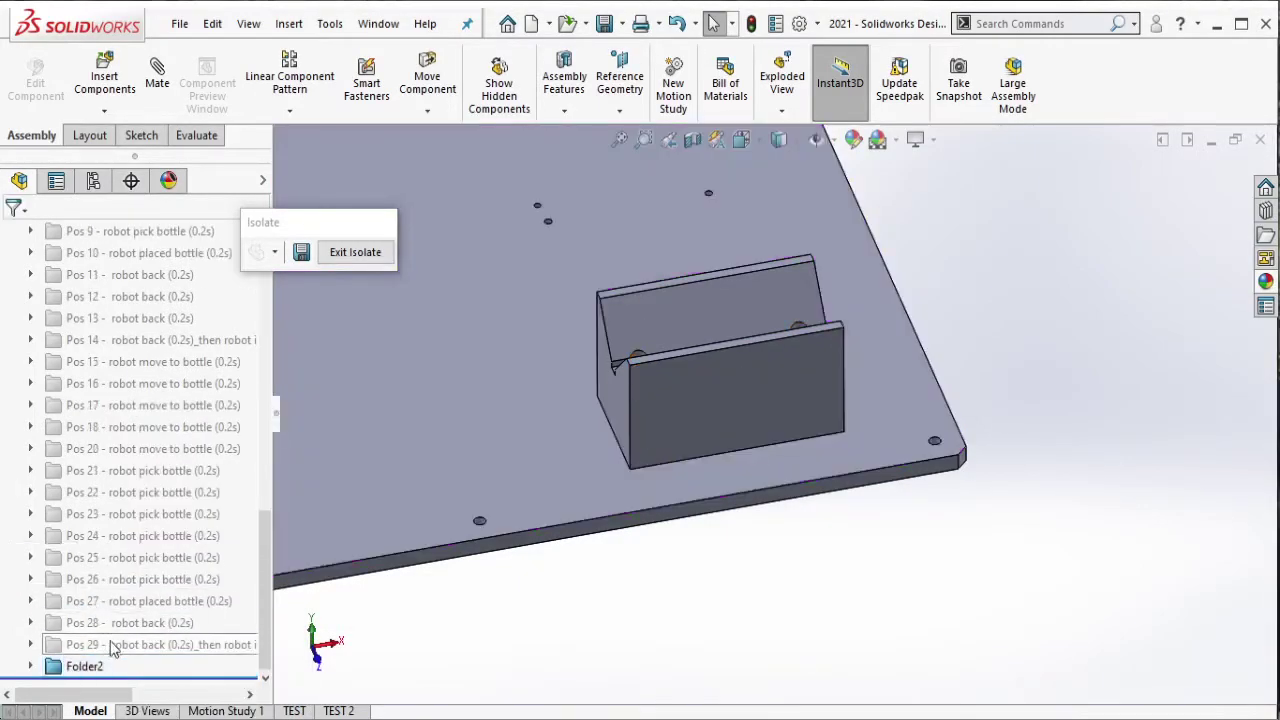
left_click_drag(78, 652, 144, 388)
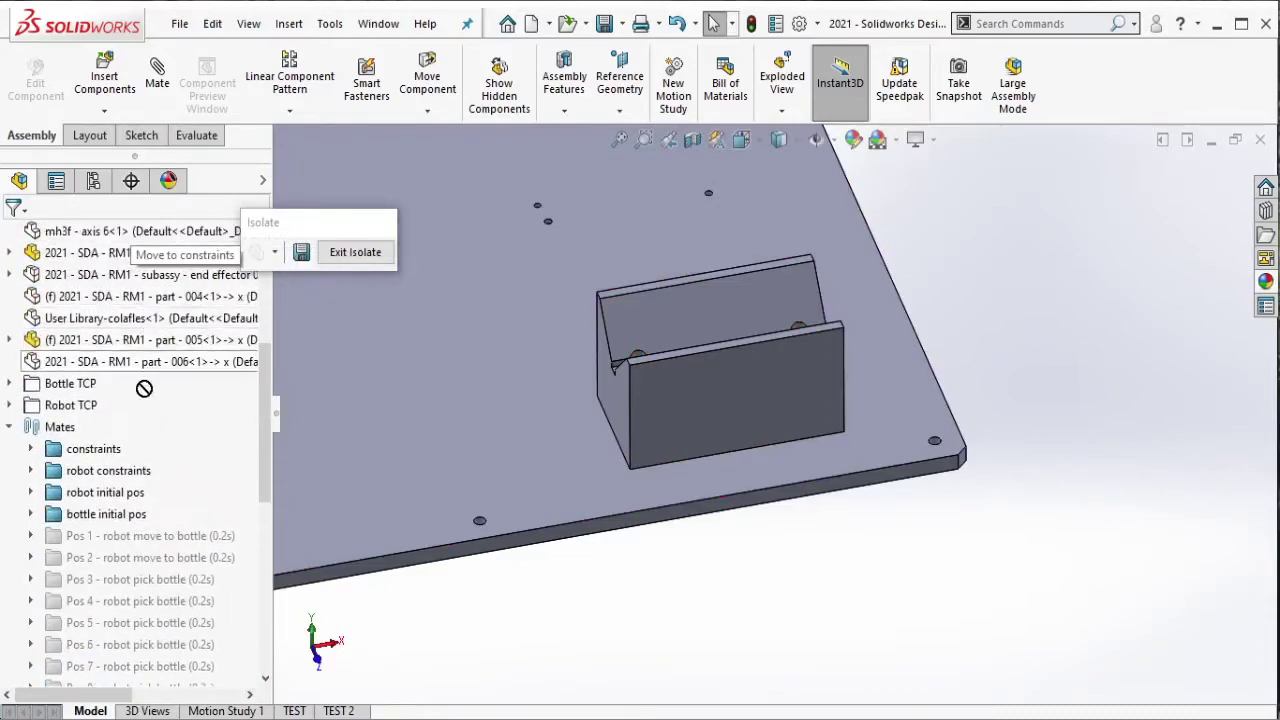
Step: Delete Folder2 while keeping its three mates inside the constraints folder
left_click(33, 450)
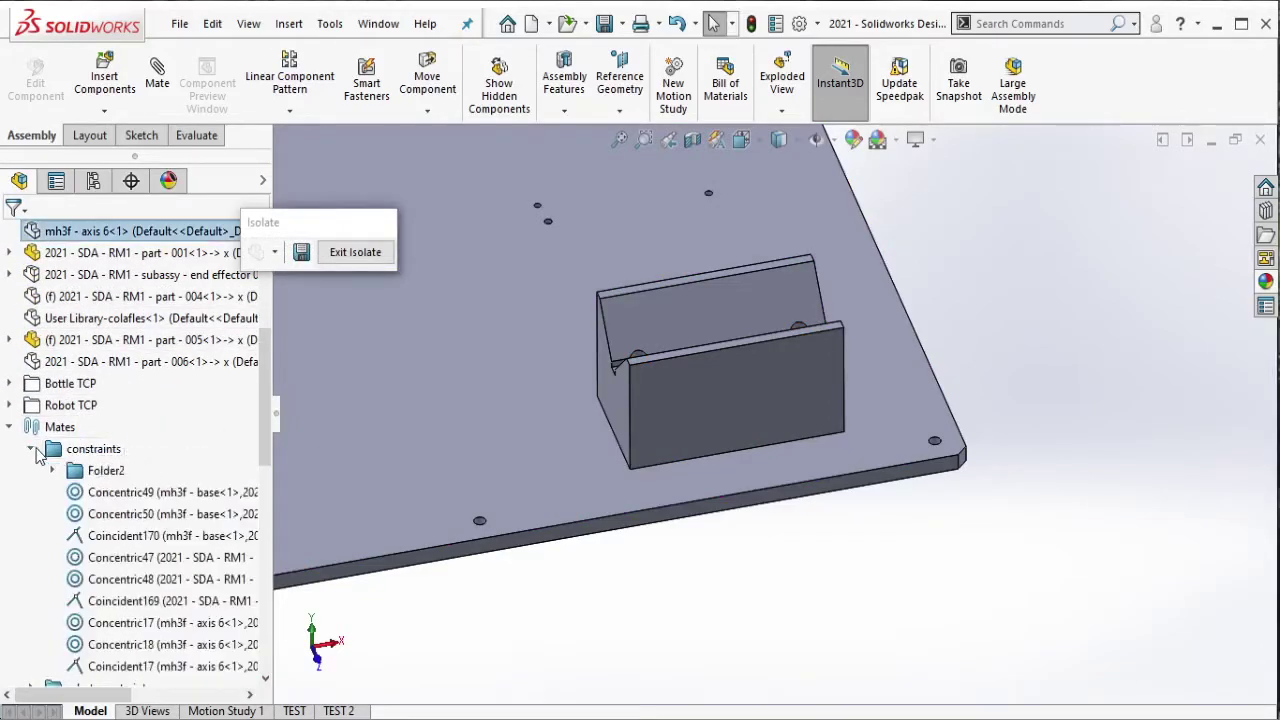
right_click(95, 472)
left_click(118, 482)
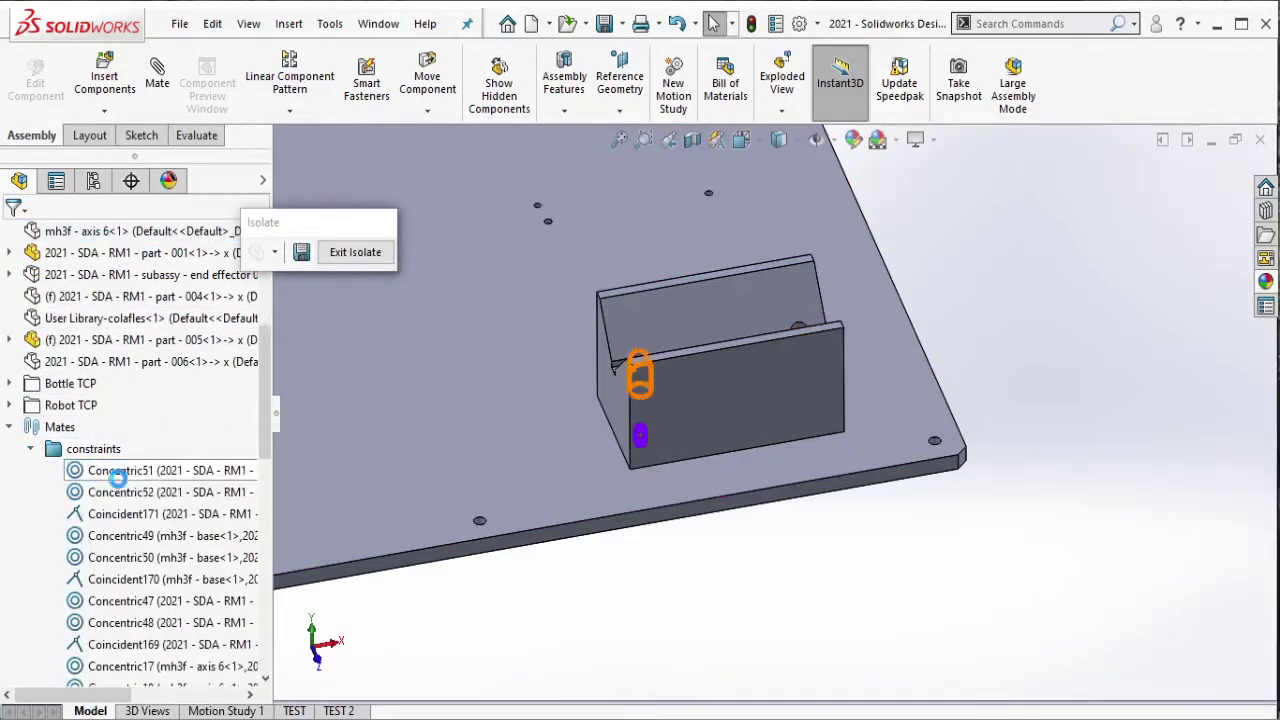
left_click(31, 449)
left_click(420, 456)
scroll(420, 456, "up", 3)
middle_click_drag(602, 347, 639, 285)
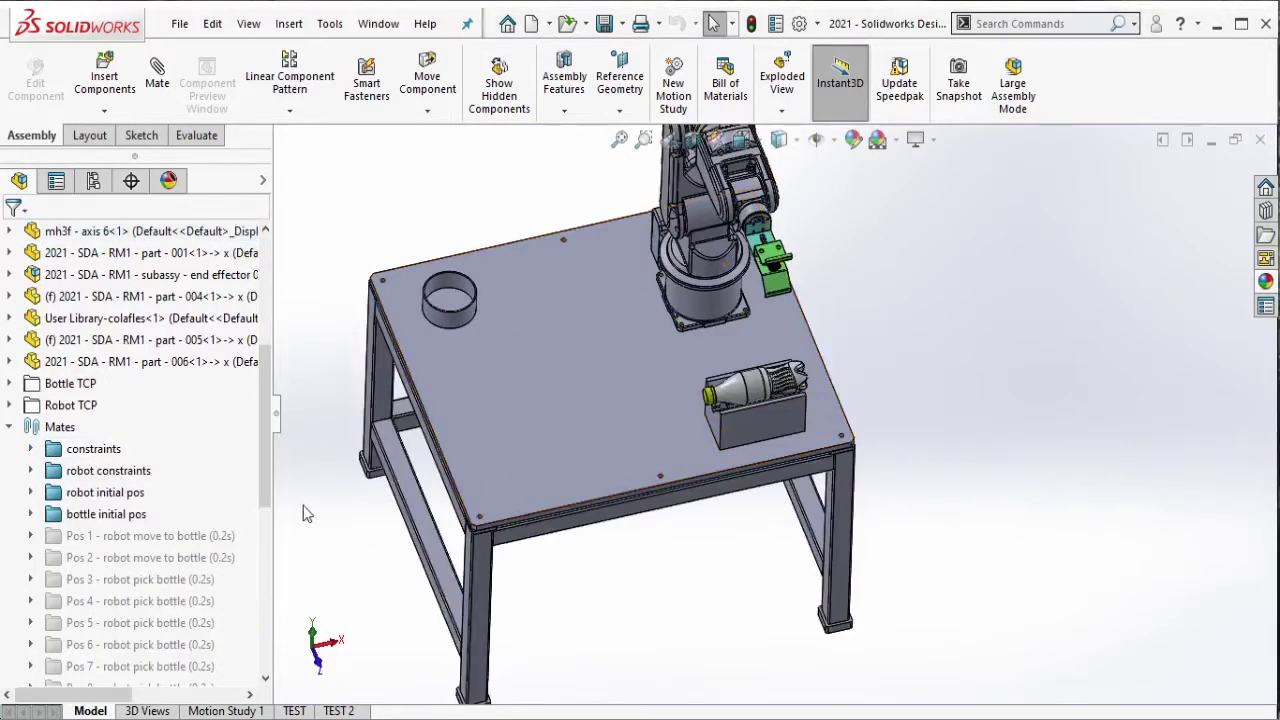
Step: Select the bottle to confirm it is fixed, then select the table-top plate
scroll(813, 420, "down", 3)
left_click(707, 372)
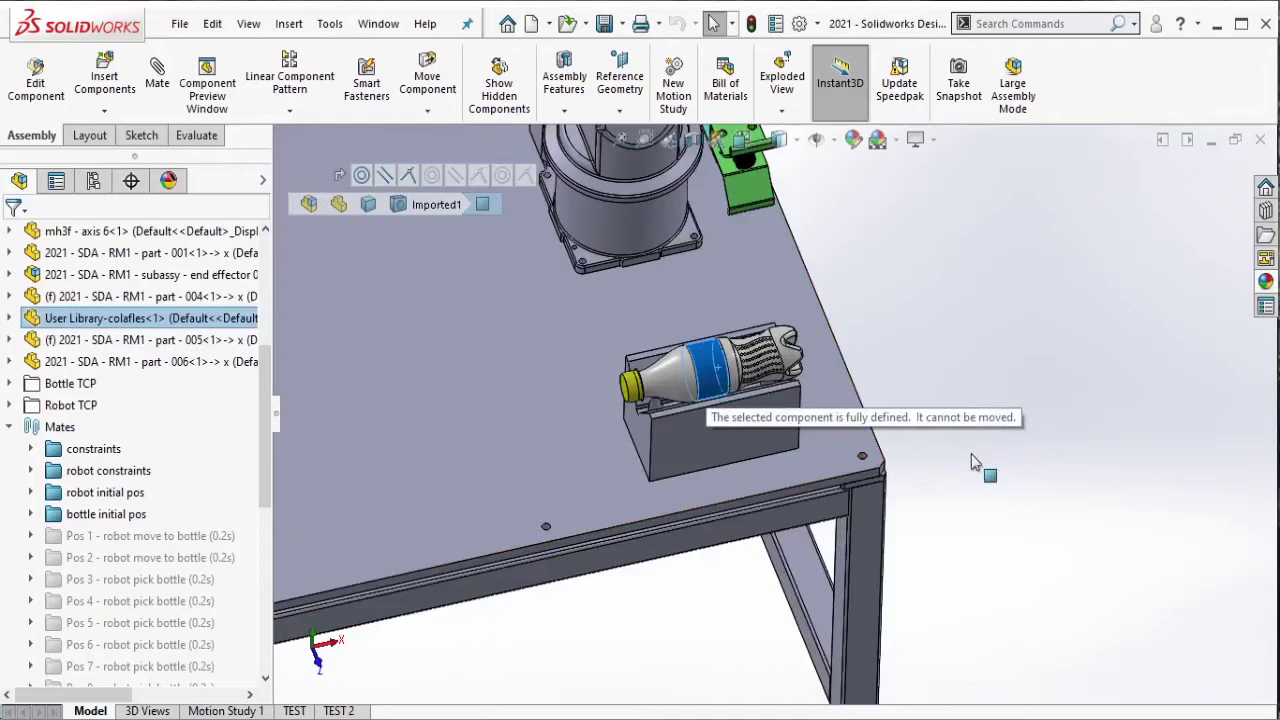
scroll(662, 485, "up", 3)
left_click(544, 394)
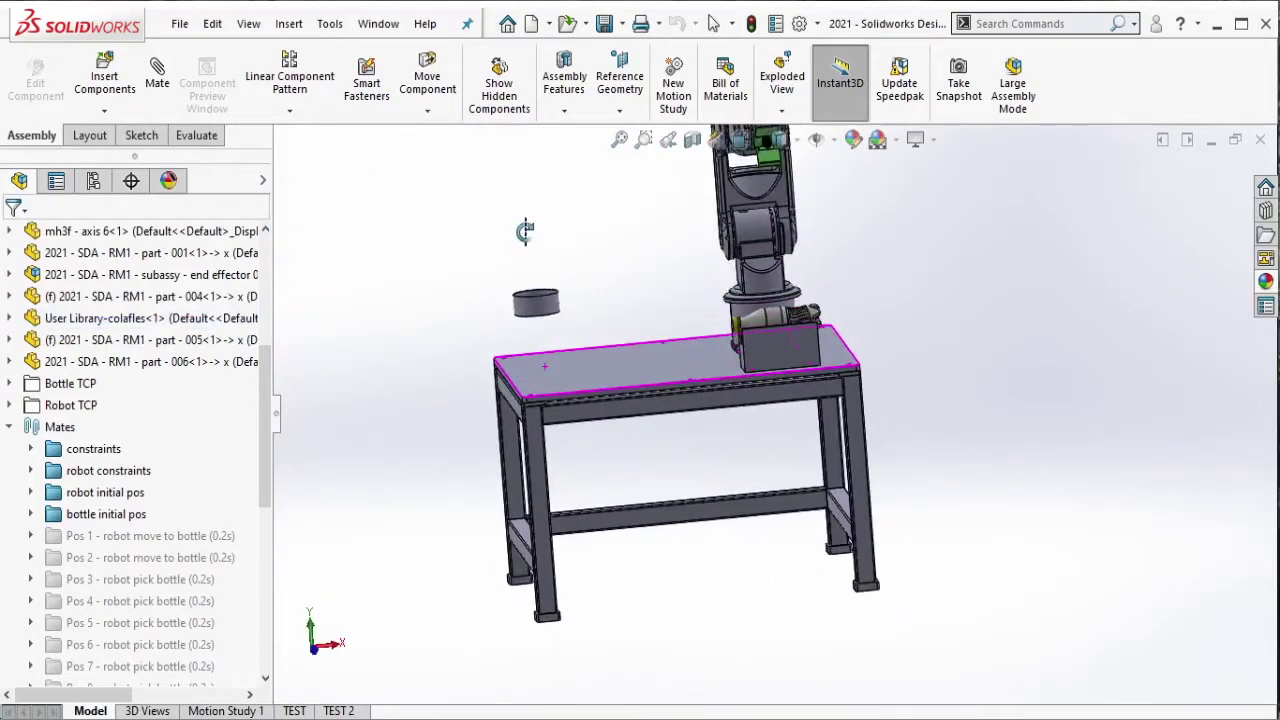